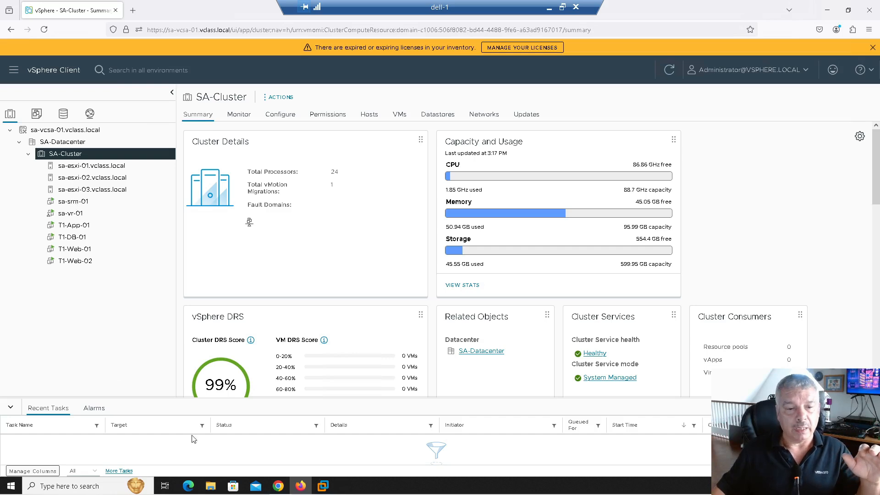
Switch to Chrome to view the SB-Cluster inventory at the recovery site, and return to the SA-Cluster window in Firefox
{"action": "left_click", "coordinate": [278, 485]}
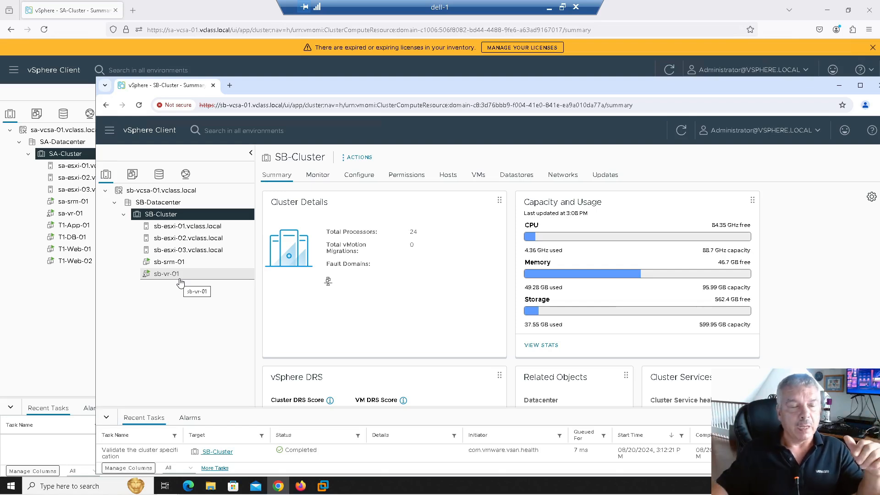
{"action": "left_click", "coordinate": [33, 300]}
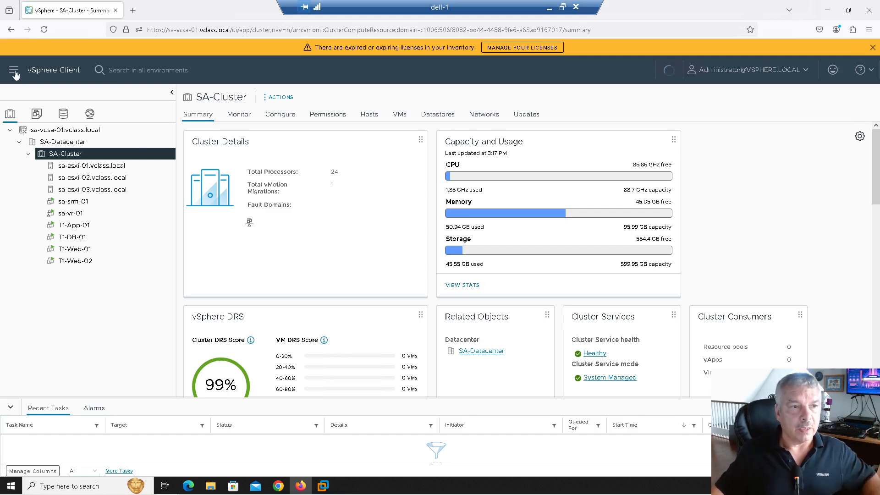
Open the Site Recovery application from the SA vSphere Client and examine the pairing of sa-vcsa-01 with sb-vcsa-01
{"action": "left_click", "coordinate": [13, 71]}
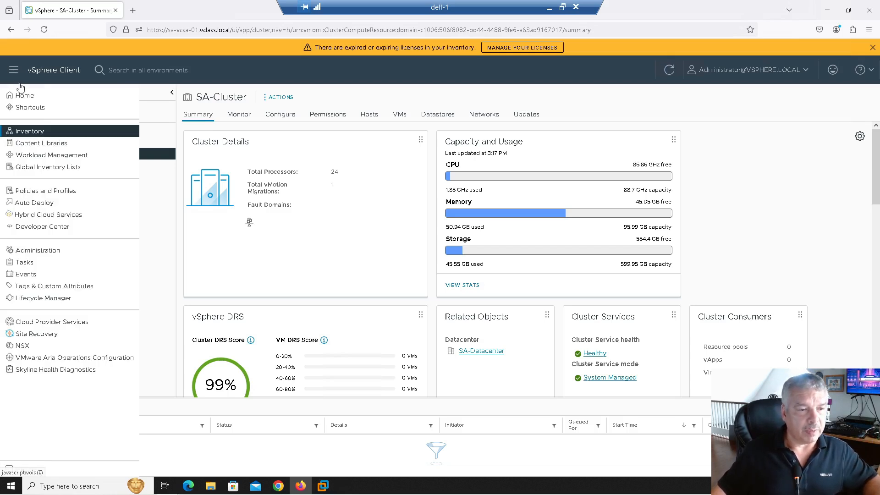
{"action": "left_click", "coordinate": [46, 336]}
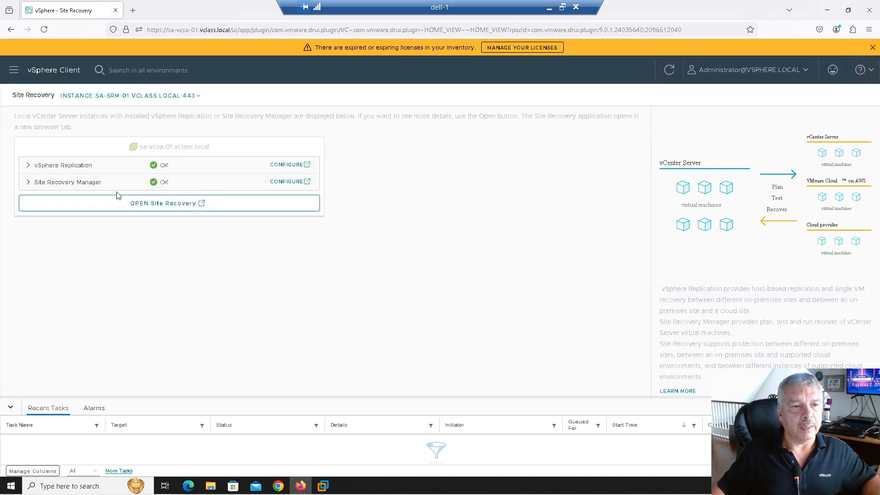
{"action": "left_click", "coordinate": [173, 210]}
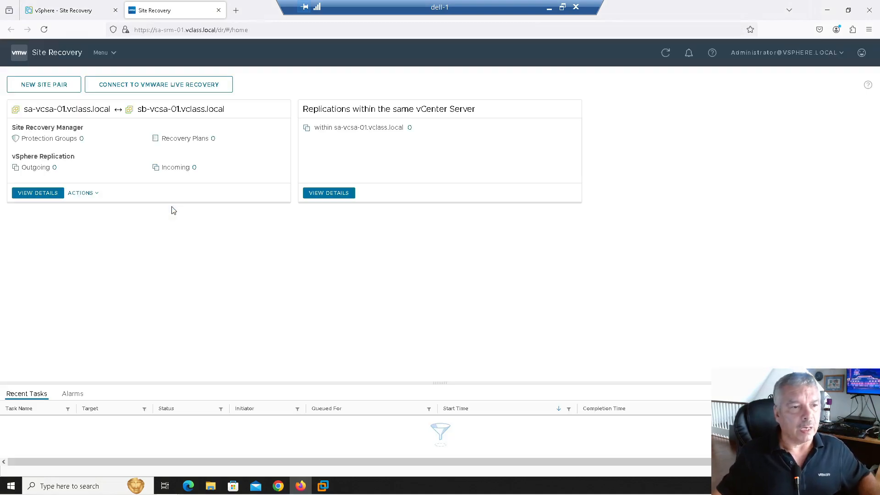
{"action": "left_click_drag", "start_coordinate": [33, 110], "coordinate": [14, 111]}
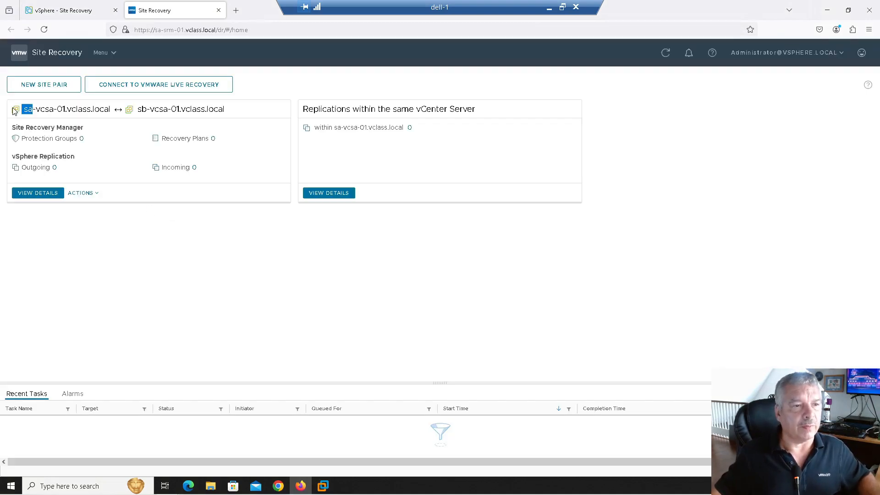
{"action": "left_click_drag", "start_coordinate": [138, 106], "coordinate": [152, 106]}
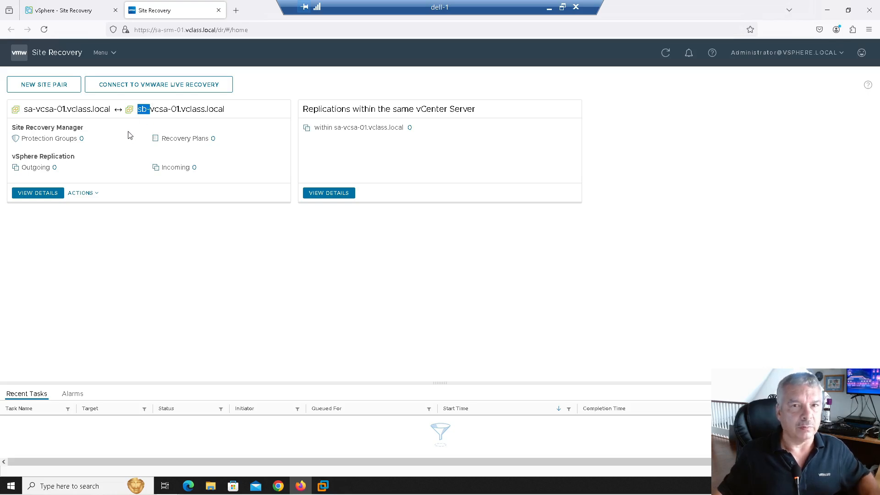
{"action": "left_click_drag", "start_coordinate": [26, 128], "coordinate": [79, 127]}
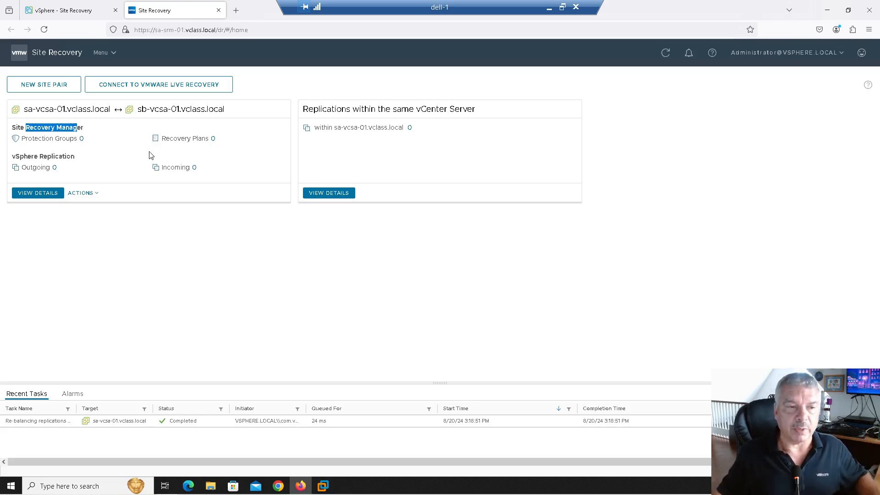
Open the site pair's details and log in to sb-vcsa-01.vclass.local with the saved administrator user name and password
{"action": "left_click", "coordinate": [36, 194]}
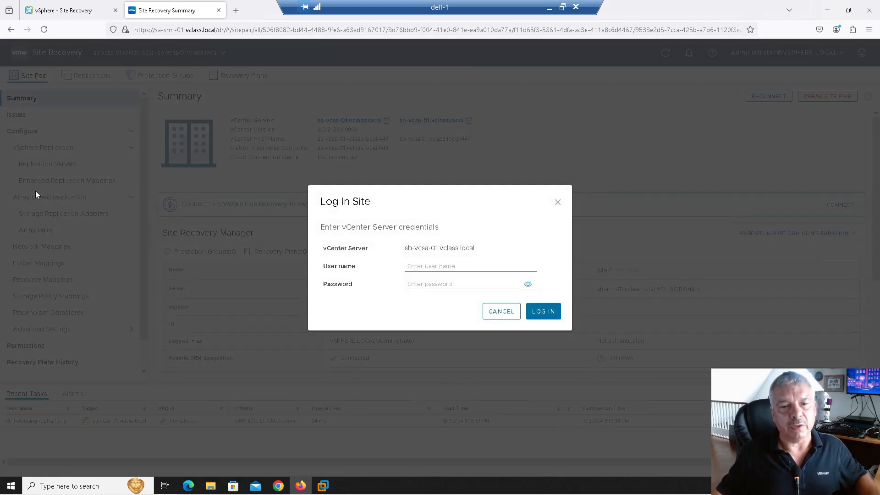
{"action": "left_click", "coordinate": [411, 269]}
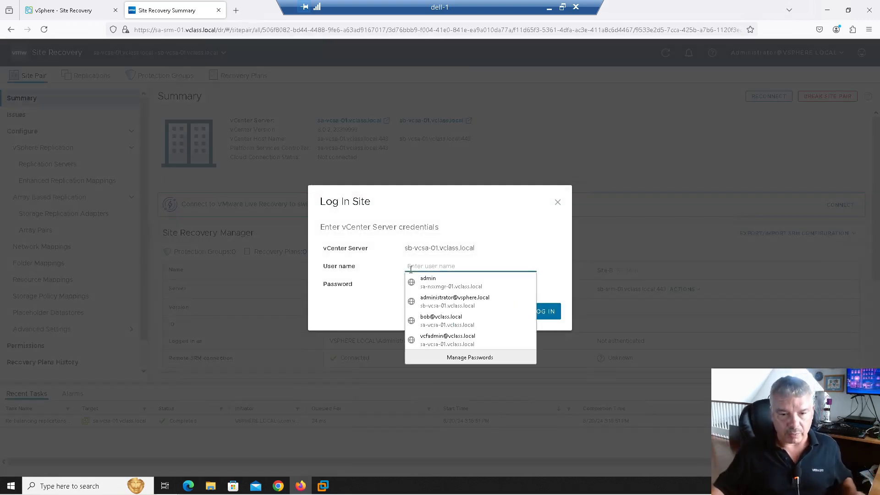
{"action": "left_click", "coordinate": [448, 302]}
{"action": "left_click", "coordinate": [549, 316]}
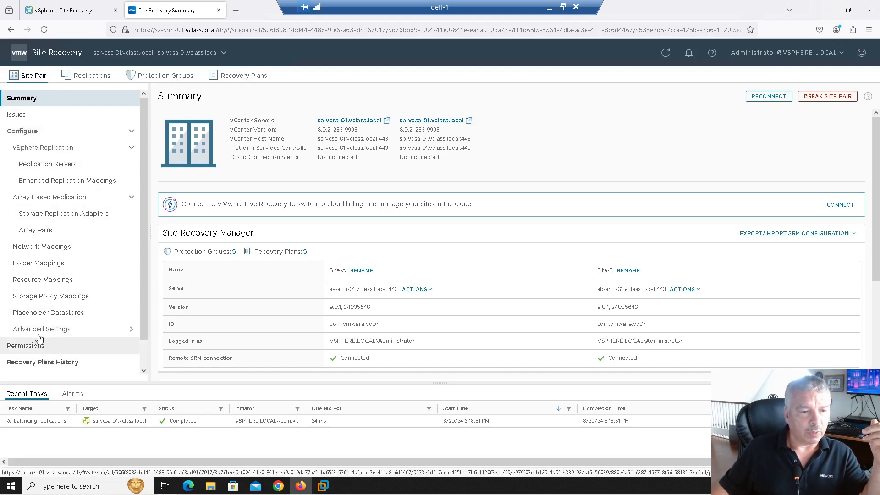
Examine the configured placeholder datastores for both sa-vcsa-01.vclass.local and sb-vcsa-01.vclass.local
{"action": "left_click", "coordinate": [54, 330]}
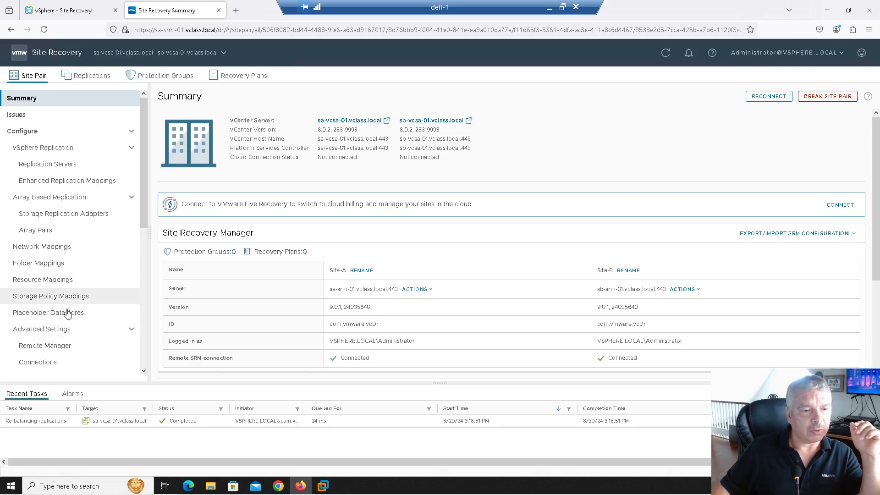
{"action": "left_click", "coordinate": [48, 317]}
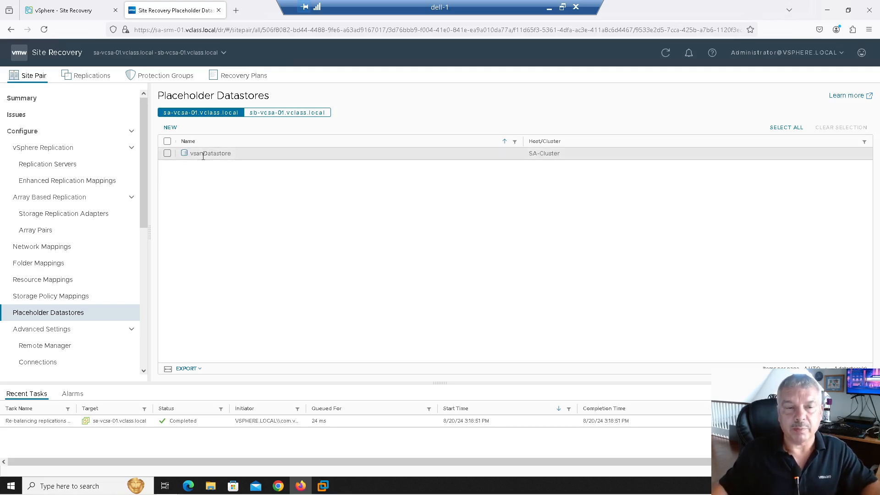
{"action": "left_click", "coordinate": [294, 114]}
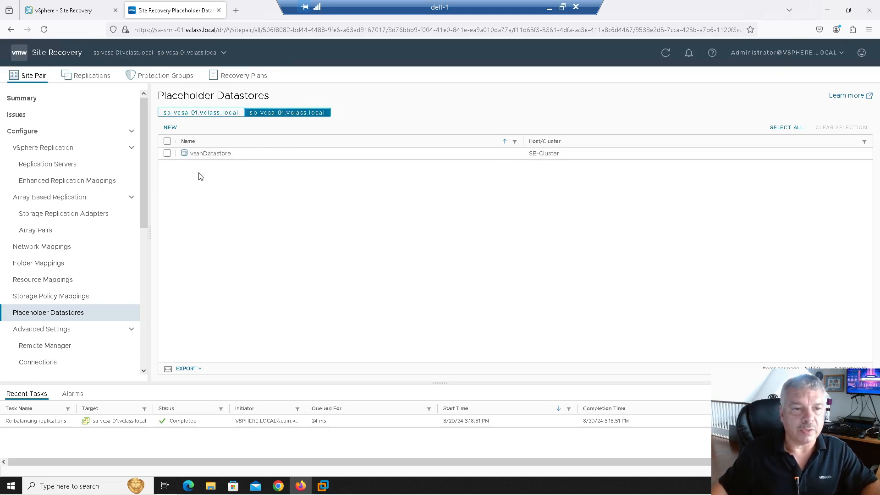
{"action": "left_click", "coordinate": [203, 115]}
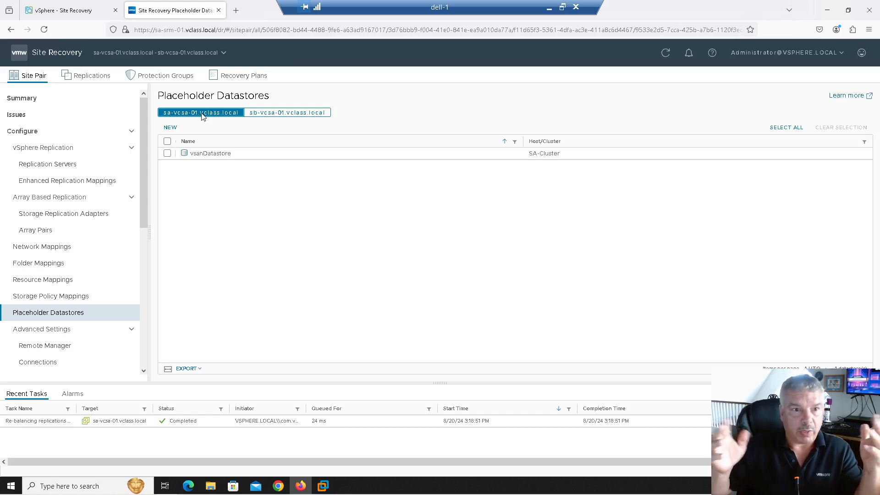
Check which datastores are offered as new placeholders for sa-vcsa-01.vclass.local without adding any, and compare both sites' lists
{"action": "left_click", "coordinate": [174, 127]}
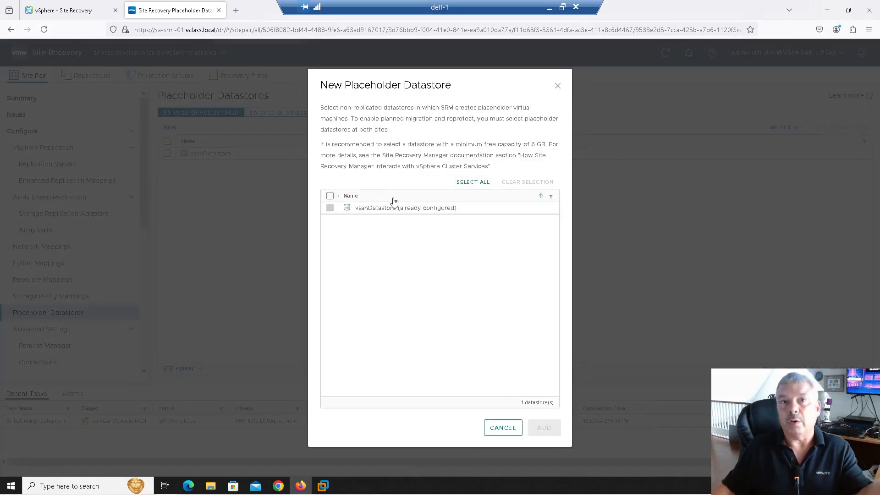
{"action": "left_click", "coordinate": [503, 427]}
{"action": "left_click", "coordinate": [169, 129]}
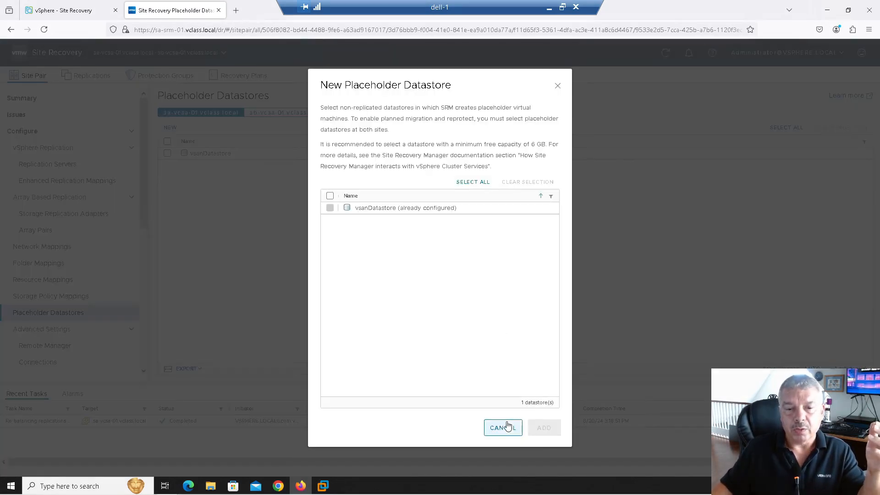
{"action": "left_click", "coordinate": [506, 428]}
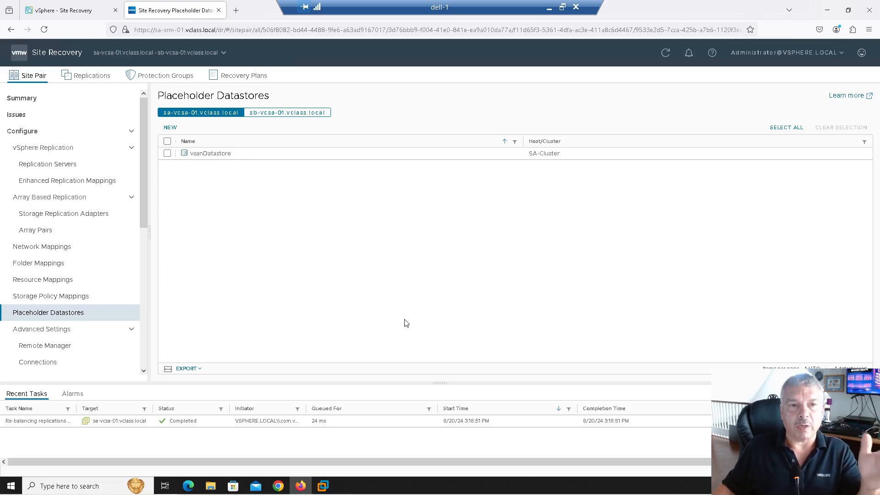
{"action": "left_click", "coordinate": [280, 117]}
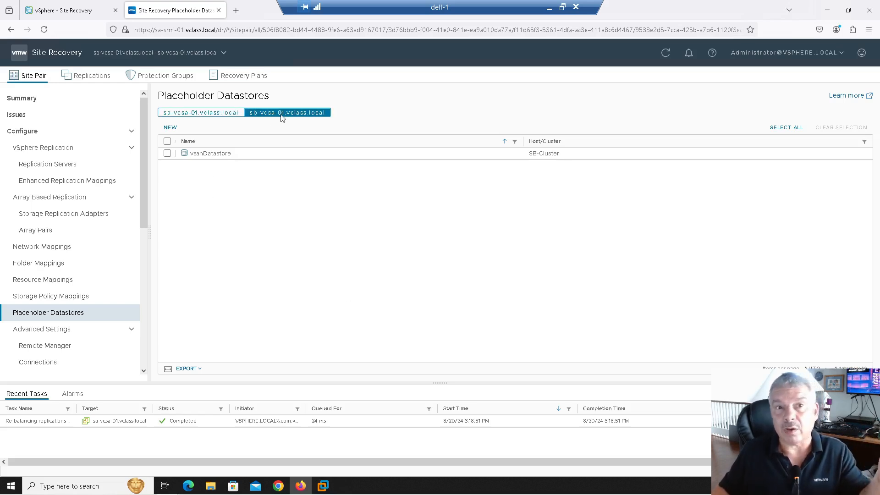
{"action": "left_click", "coordinate": [201, 114]}
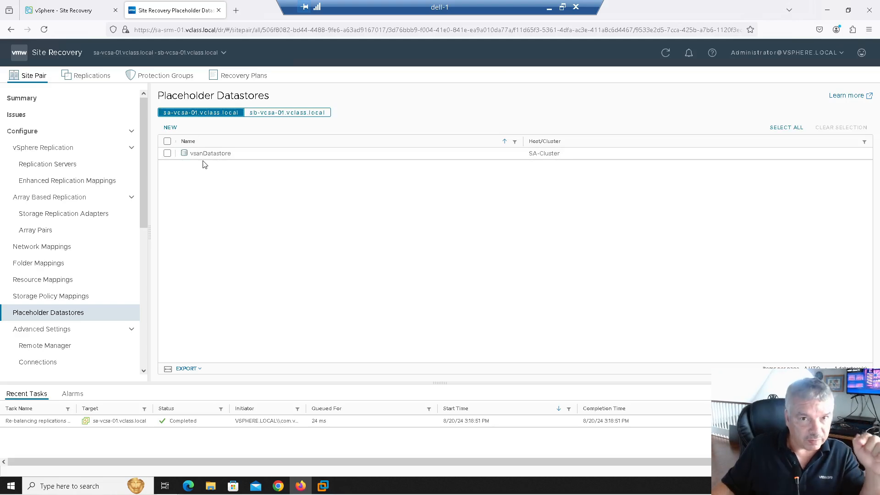
{"action": "left_click", "coordinate": [169, 128]}
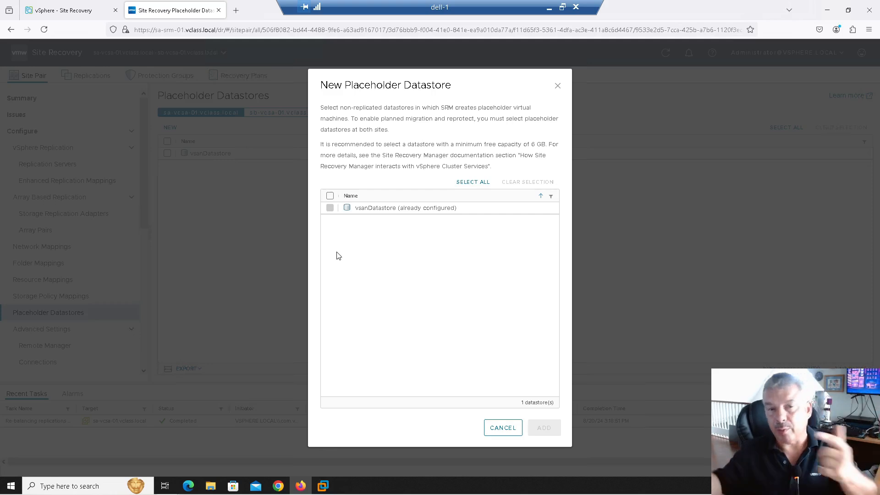
{"action": "left_click", "coordinate": [503, 429]}
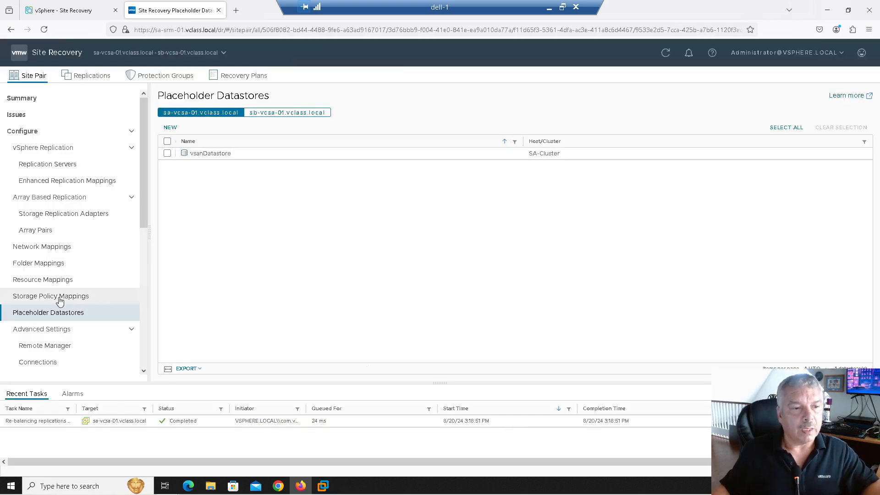
Start creating new storage policy mappings from sa-vcsa-01.vclass.local
{"action": "left_click", "coordinate": [73, 301]}
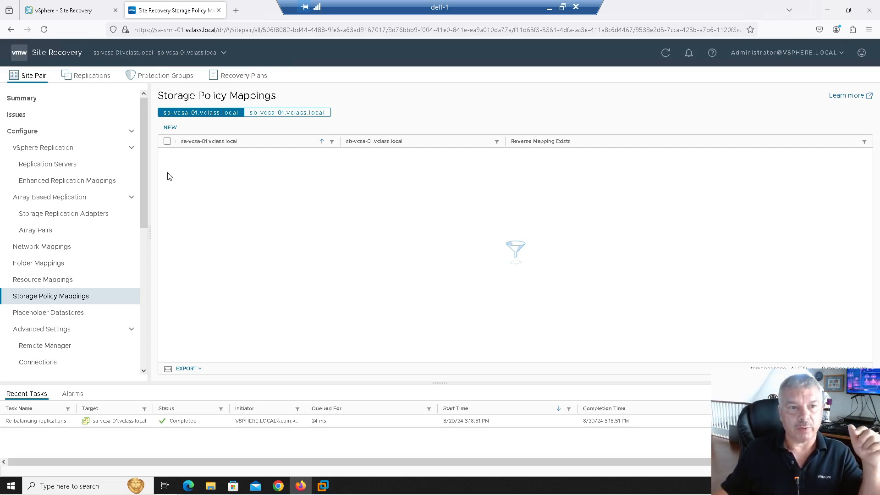
{"action": "left_click", "coordinate": [170, 129]}
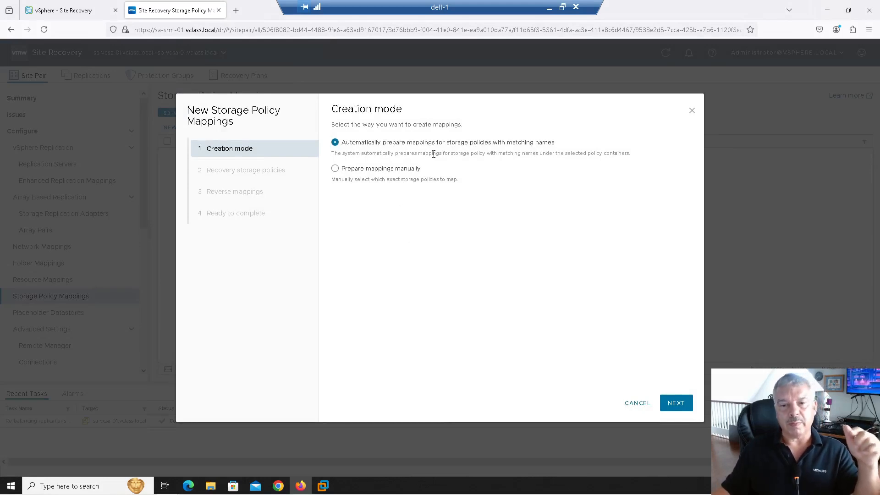
Try automatically mapping storage policies with matching names from sa-vcsa-01 to sb-vcsa-01, review both policy lists, and return to the creation mode
{"action": "left_click", "coordinate": [675, 403]}
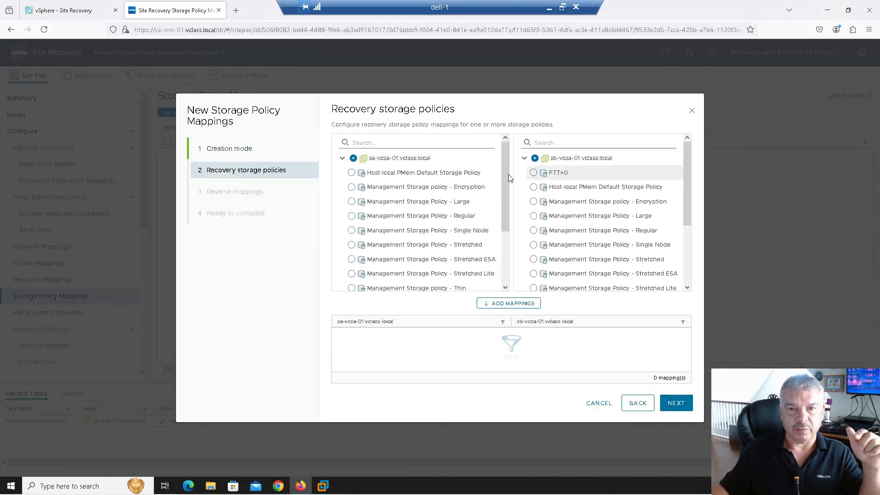
{"action": "left_click", "coordinate": [491, 304]}
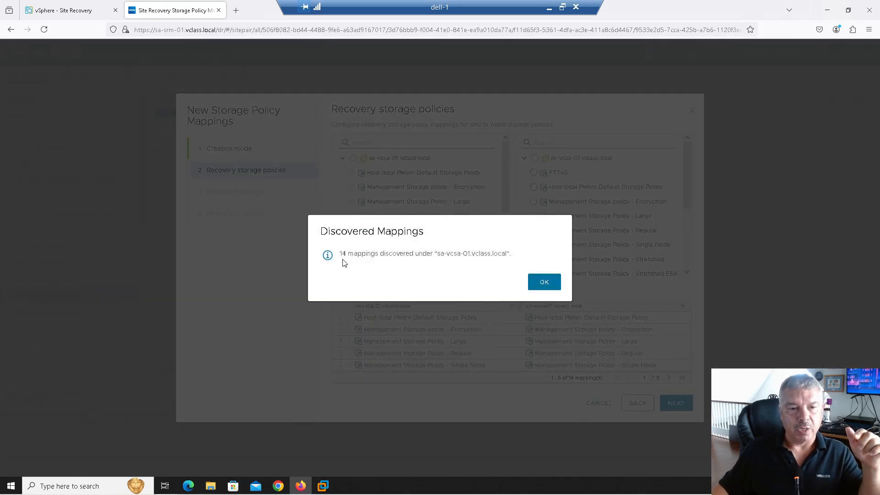
{"action": "left_click", "coordinate": [539, 281]}
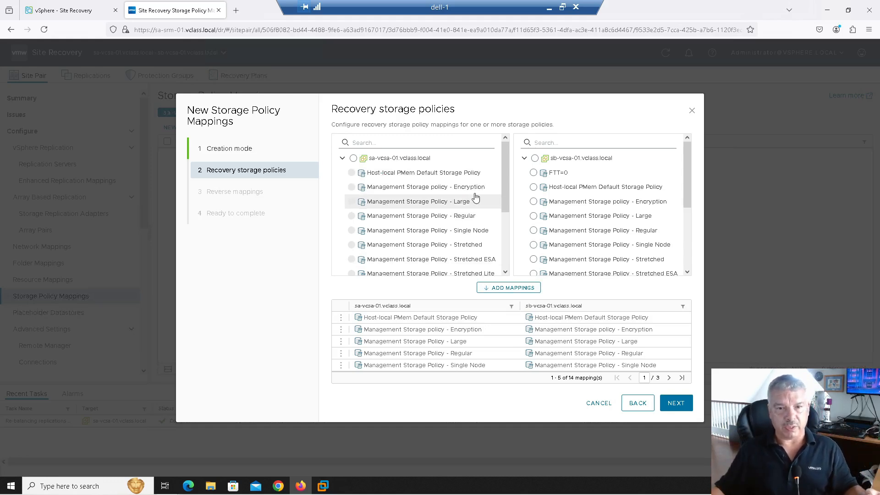
{"action": "left_click_drag", "start_coordinate": [504, 186], "coordinate": [514, 266]}
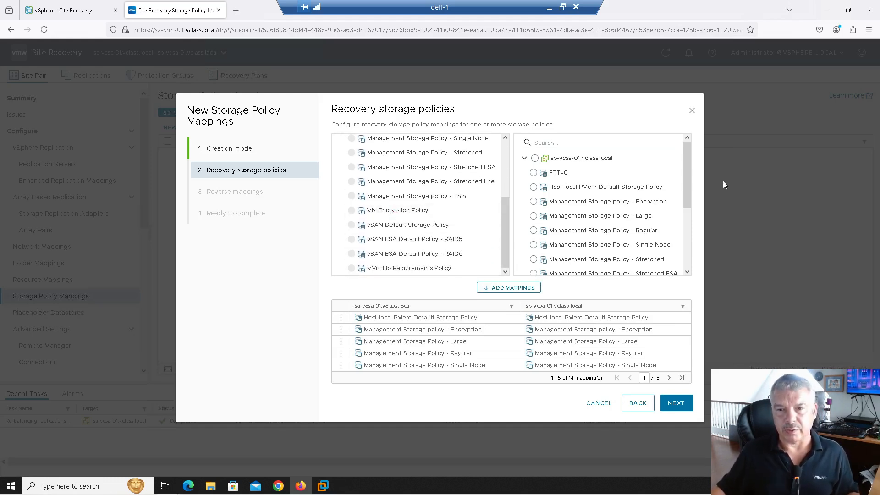
{"action": "left_click_drag", "start_coordinate": [685, 169], "coordinate": [686, 231]}
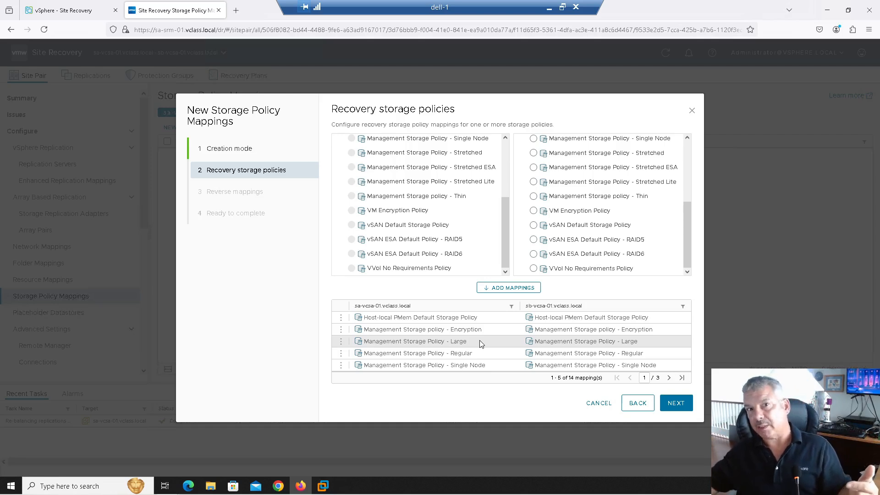
{"action": "left_click", "coordinate": [637, 402]}
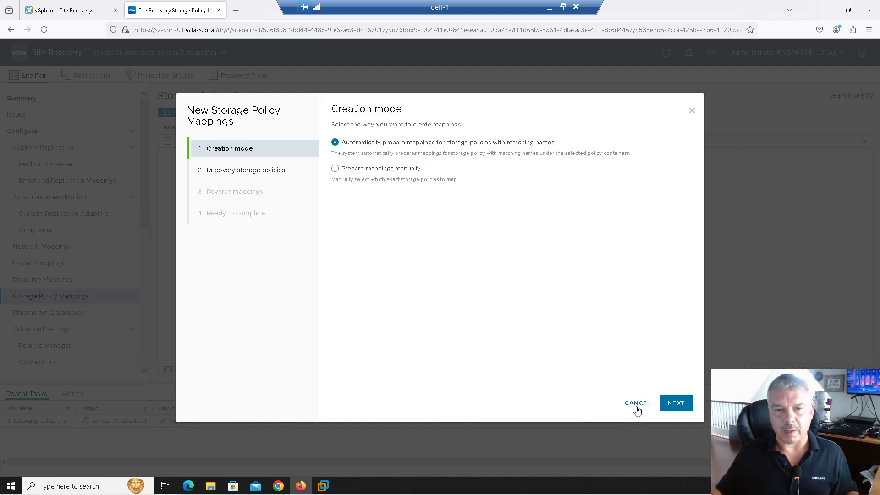
Prepare the mappings manually and add one from vSAN Default Storage Policy on sa-vcsa-01 to FTT=0 on sb-vcsa-01
{"action": "left_click", "coordinate": [349, 171]}
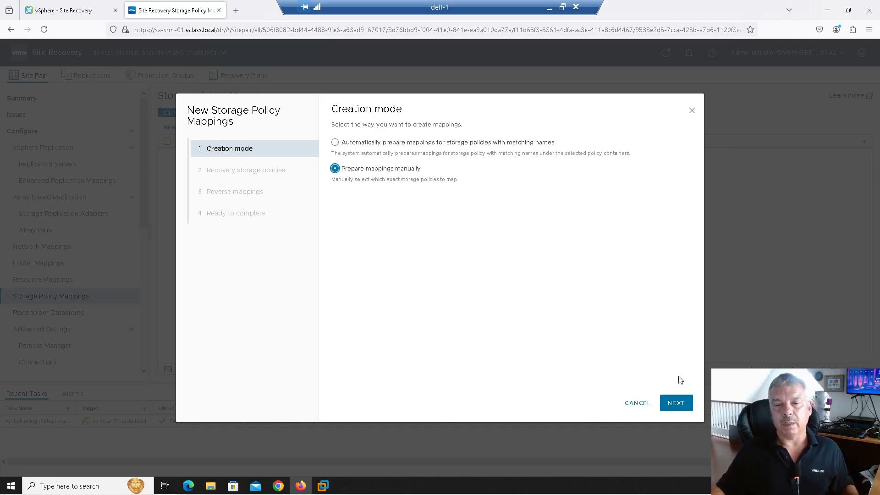
{"action": "left_click", "coordinate": [676, 402]}
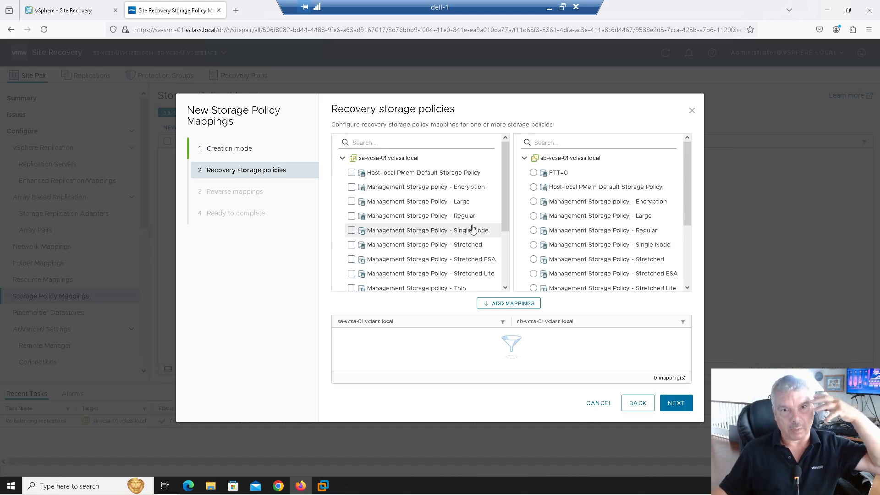
{"action": "left_click_drag", "start_coordinate": [504, 177], "coordinate": [507, 263]}
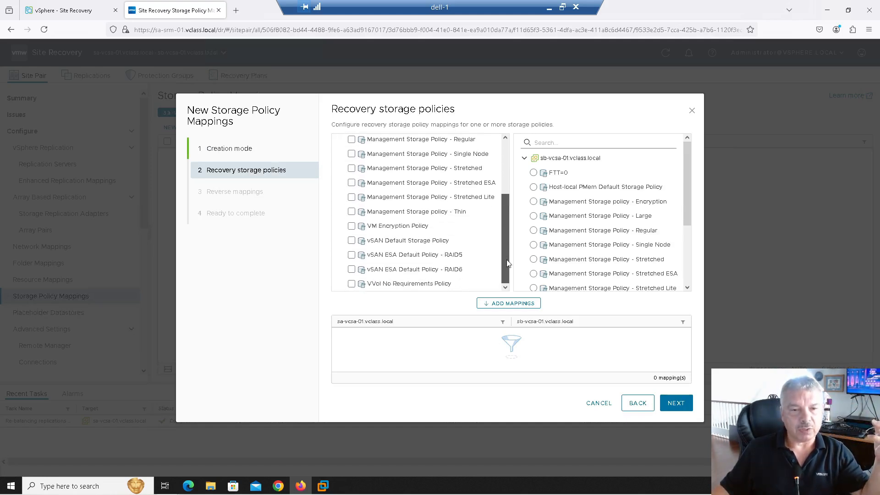
{"action": "left_click", "coordinate": [352, 242]}
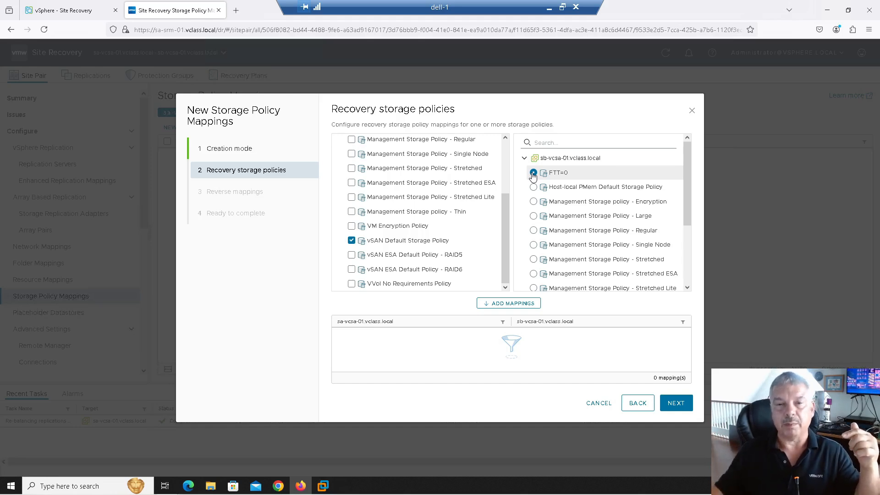
{"action": "left_click", "coordinate": [531, 304]}
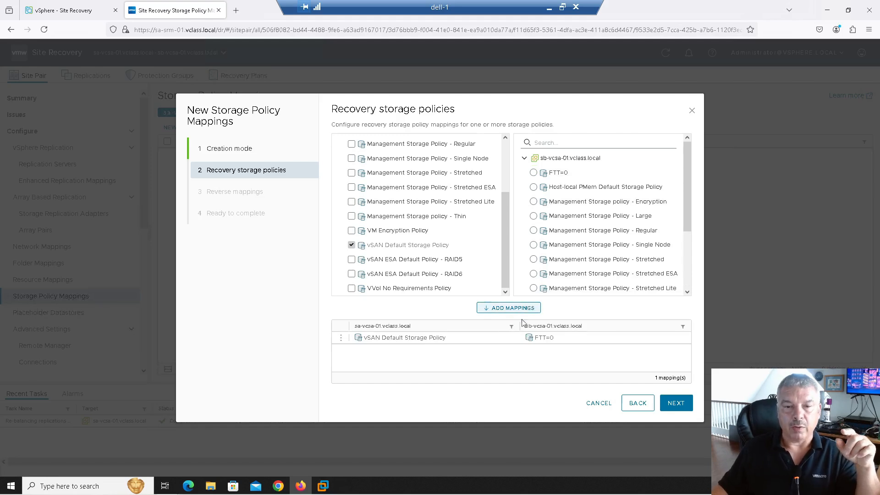
Review the target policies again and finish the vSAN Default Storage Policy to FTT=0 mapping without a reverse mapping
{"action": "left_click", "coordinate": [677, 404]}
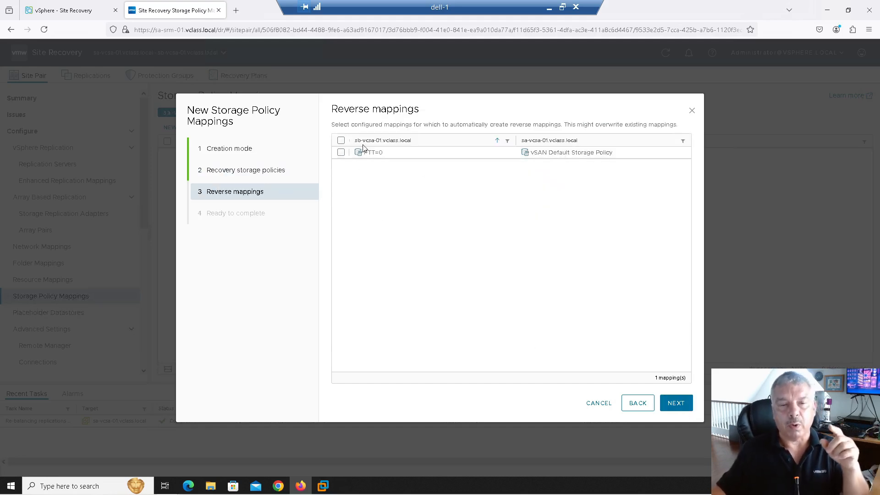
{"action": "left_click", "coordinate": [639, 402]}
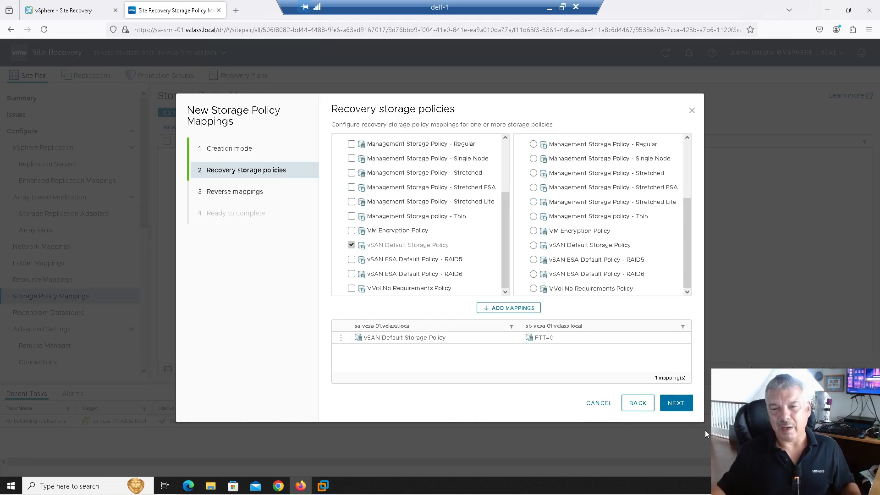
{"action": "left_click", "coordinate": [677, 406]}
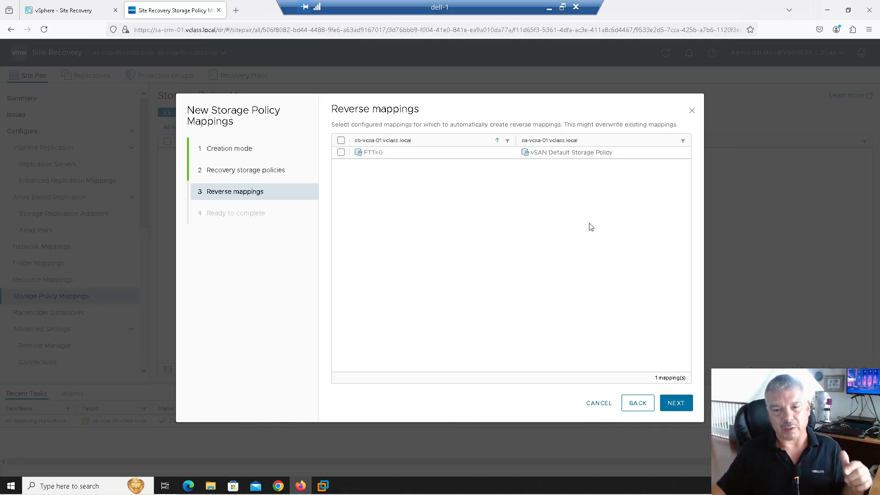
{"action": "left_click", "coordinate": [676, 403]}
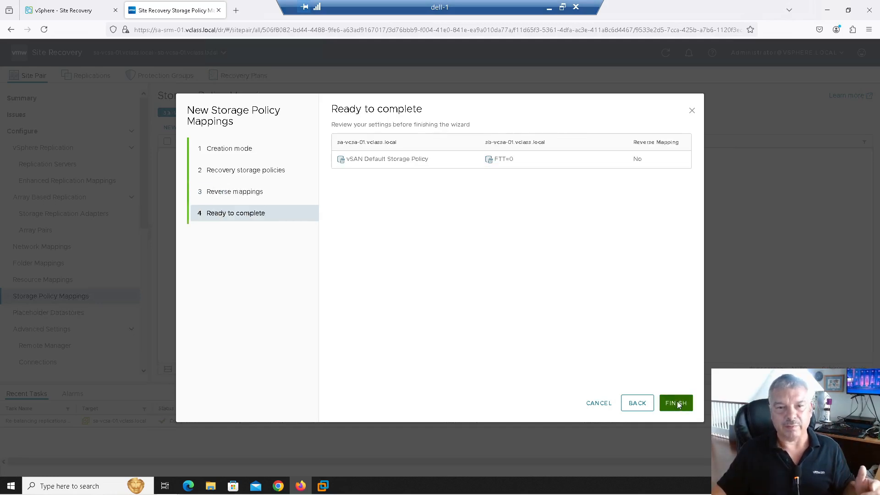
{"action": "left_click", "coordinate": [676, 405]}
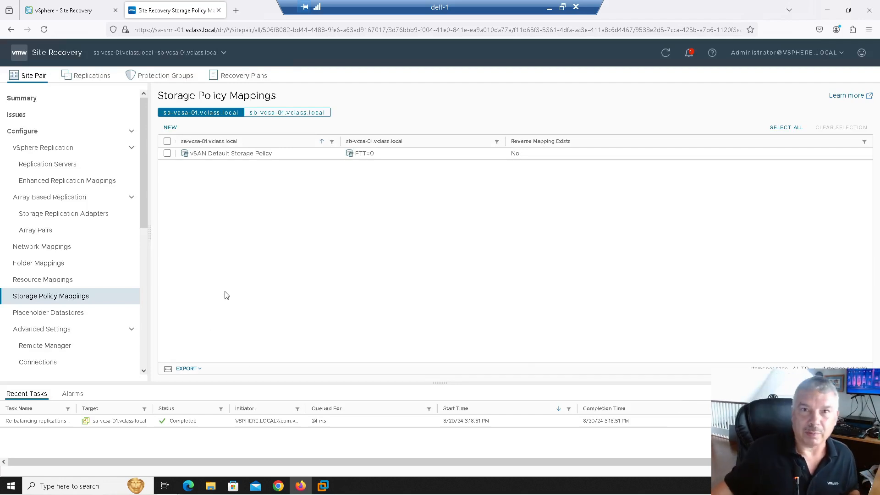
Check which resources the new resource mapping offers under SA-Cluster and SB-Cluster, without creating a mapping
{"action": "left_click", "coordinate": [70, 288]}
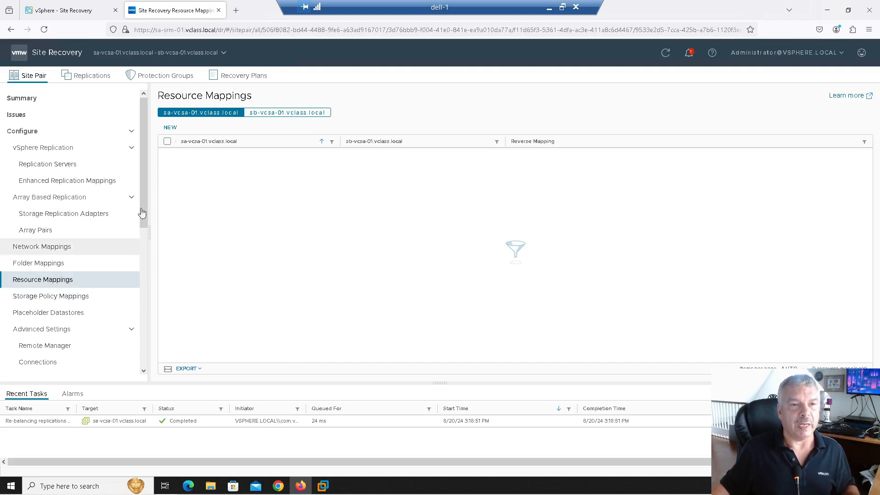
{"action": "left_click", "coordinate": [170, 128]}
{"action": "left_click", "coordinate": [348, 183]}
{"action": "left_click", "coordinate": [530, 184]}
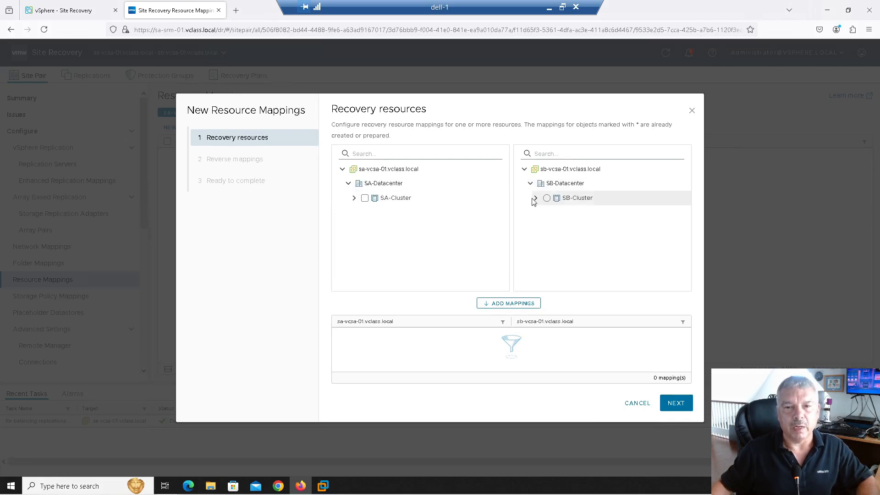
{"action": "left_click", "coordinate": [536, 198]}
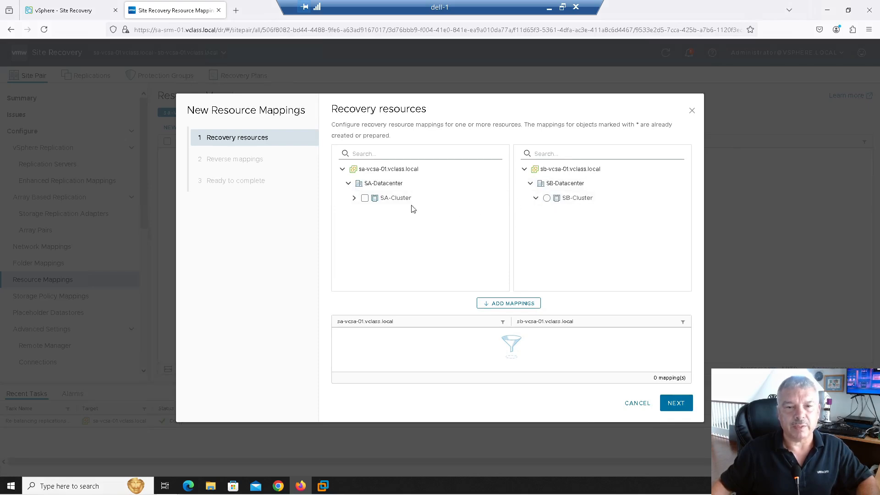
{"action": "left_click", "coordinate": [354, 199]}
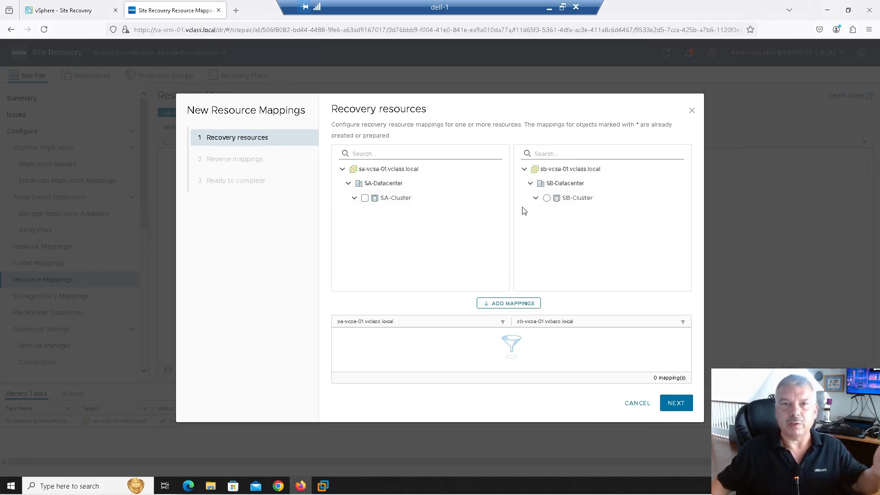
{"action": "left_click", "coordinate": [636, 404]}
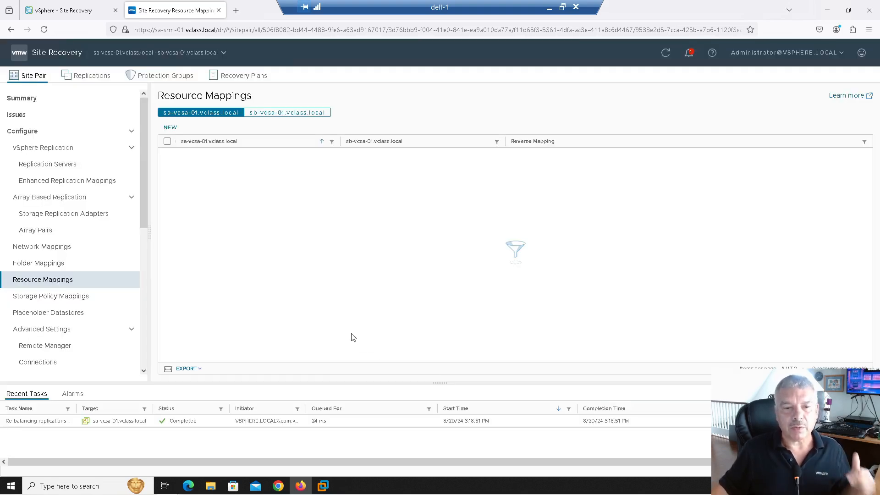
Switch to the sb-vcsa-01 vSphere Client, create Site-A-Resource-Pool in SB-Cluster with default CPU and memory settings, and return to Site Recovery
{"action": "left_click", "coordinate": [278, 486]}
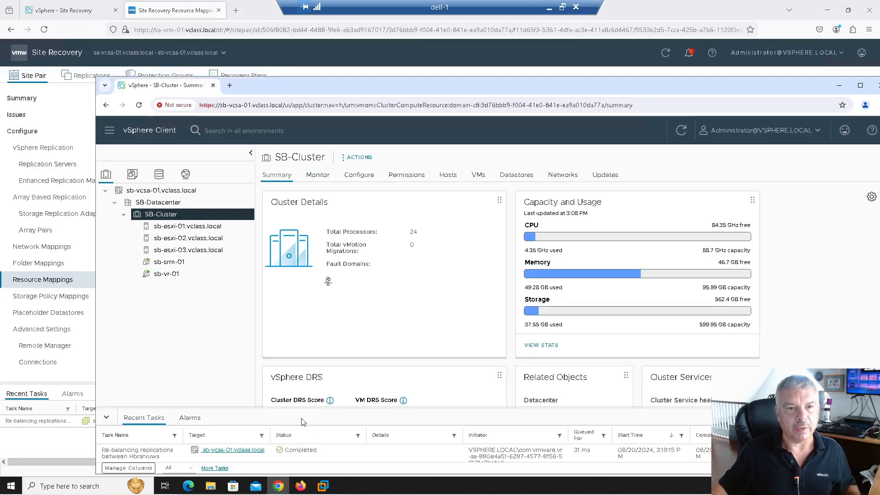
{"action": "right_click", "coordinate": [176, 218]}
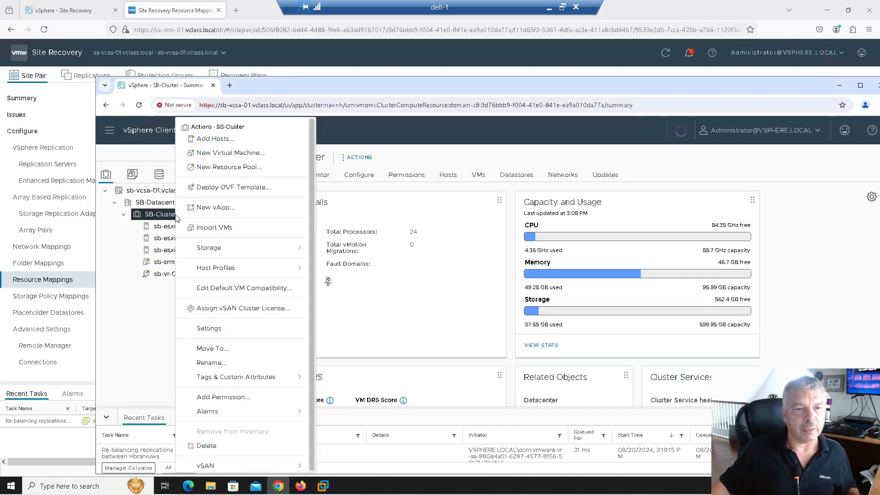
{"action": "left_click", "coordinate": [201, 168]}
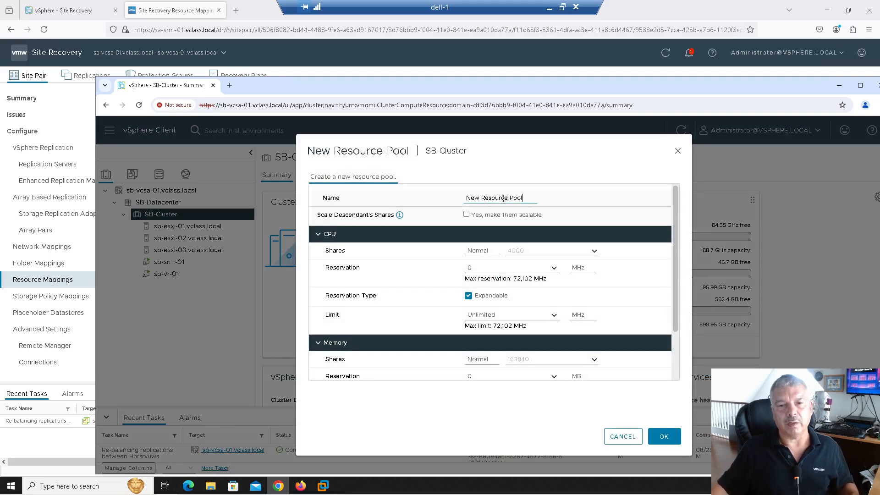
{"action": "left_click_drag", "start_coordinate": [521, 198], "coordinate": [437, 202]}
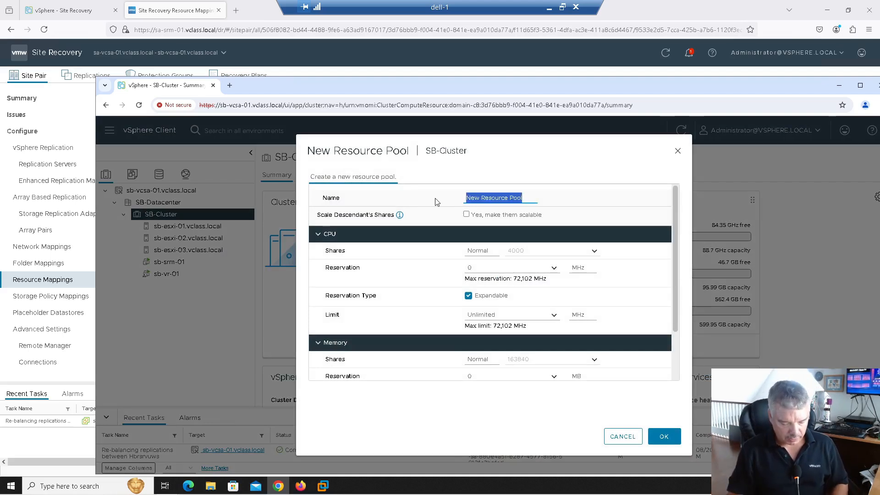
{"action": "type", "text": "Site-Ar"}
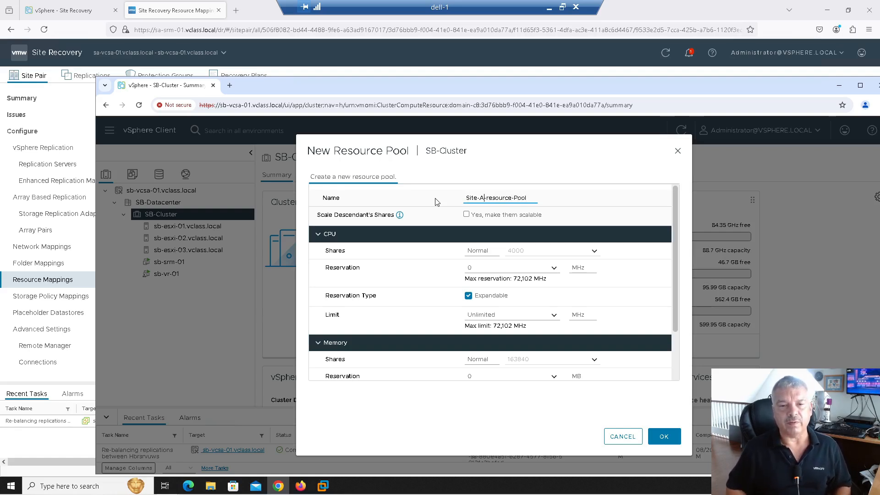
{"action": "key", "text": "Delete"}
{"action": "type", "text": "R"}
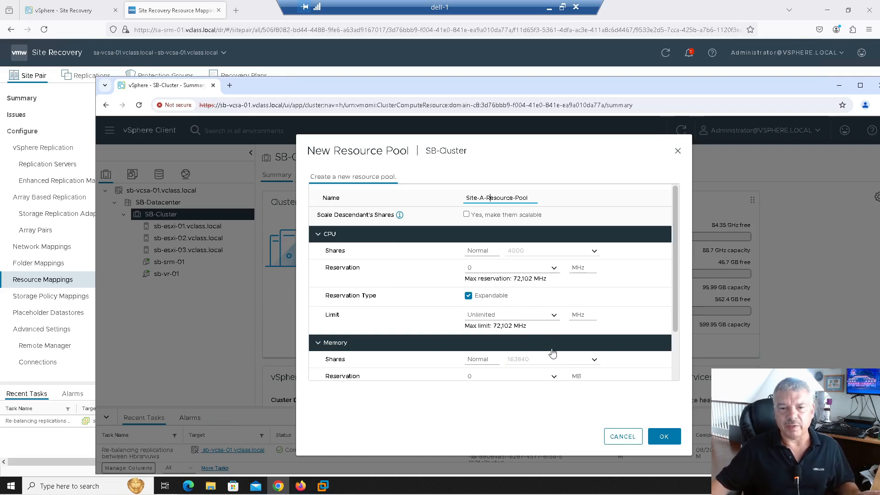
{"action": "scroll", "coordinate": [552, 355], "scroll_direction": "down", "scroll_amount": 2}
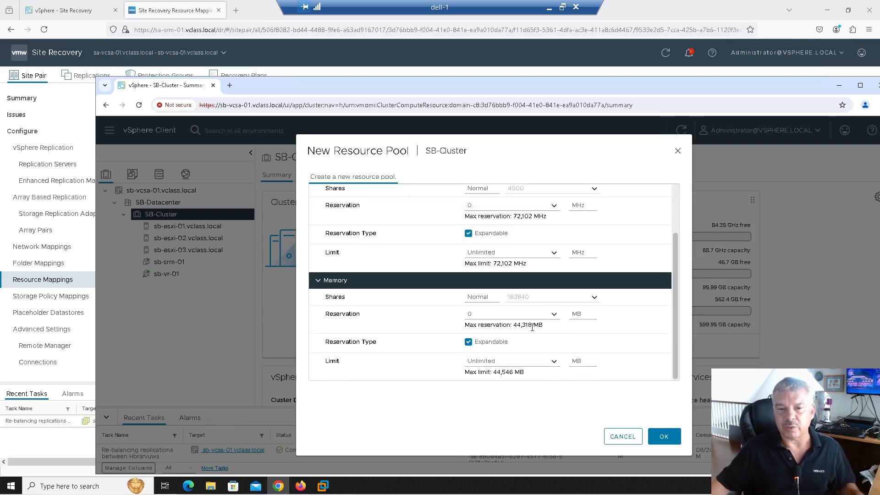
{"action": "left_click", "coordinate": [662, 436]}
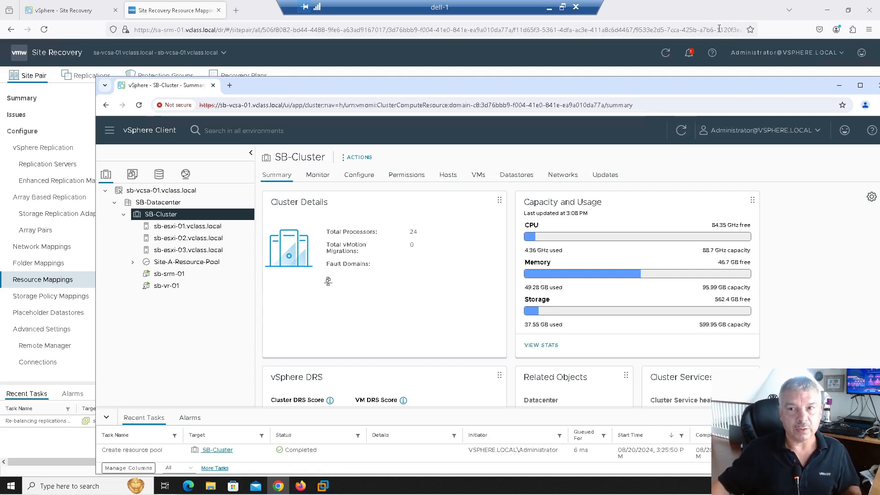
{"action": "left_click", "coordinate": [839, 85]}
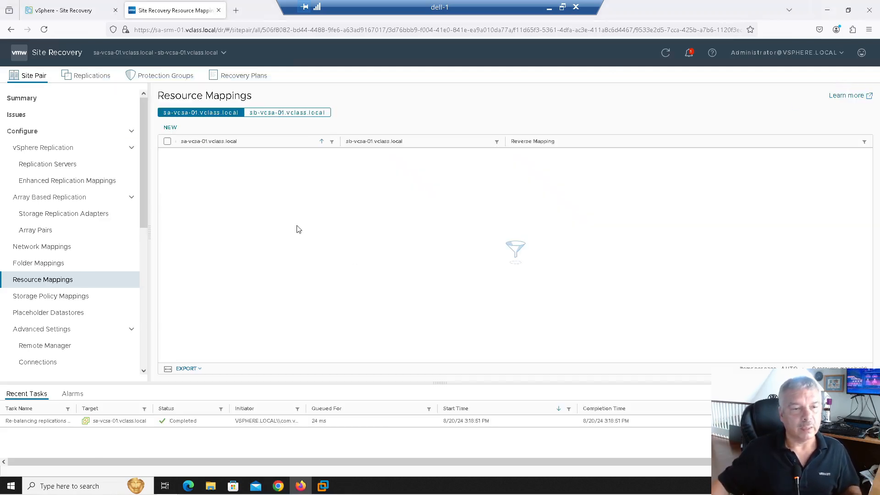
Start a new resource mapping and add one from SA-Cluster in SA-Datacenter to Site-A-Resource-Pool under SB-Cluster
{"action": "left_click", "coordinate": [175, 127]}
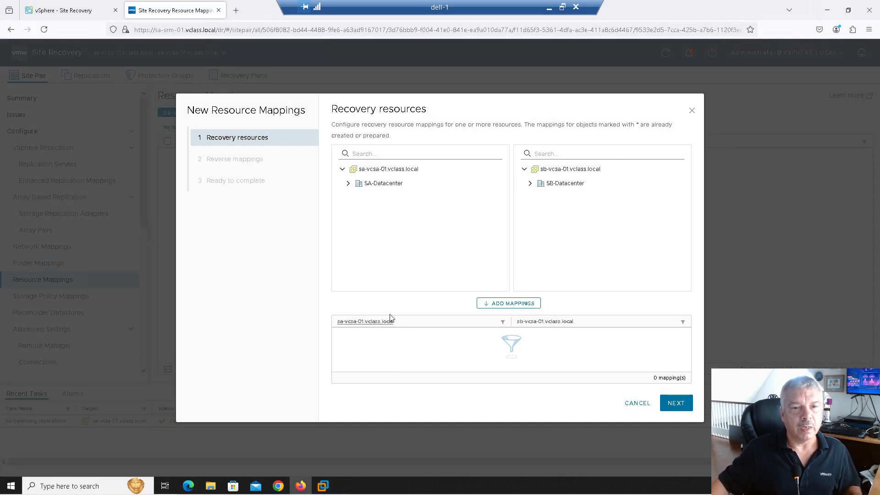
{"action": "left_click", "coordinate": [349, 183]}
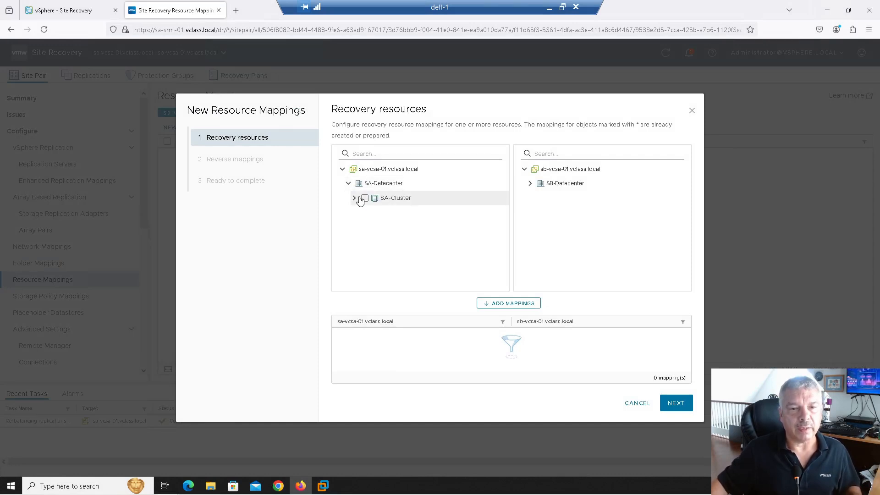
{"action": "left_click", "coordinate": [365, 201]}
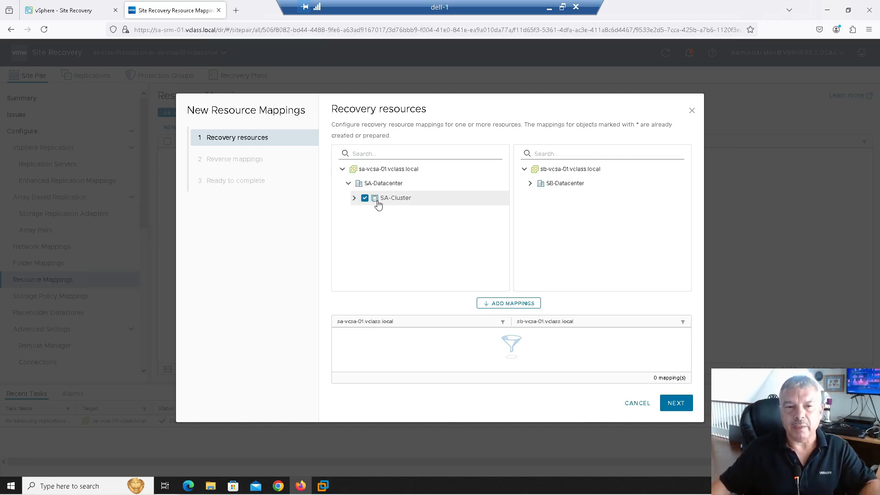
{"action": "left_click", "coordinate": [530, 183]}
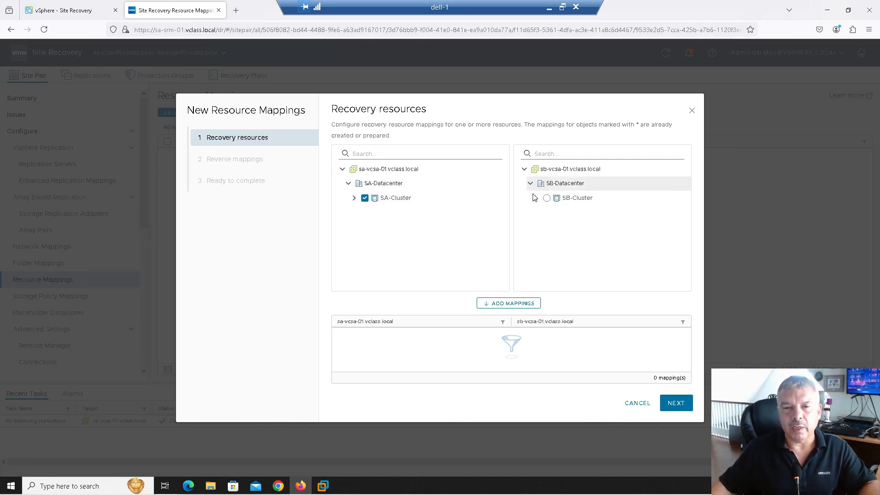
{"action": "left_click", "coordinate": [547, 199]}
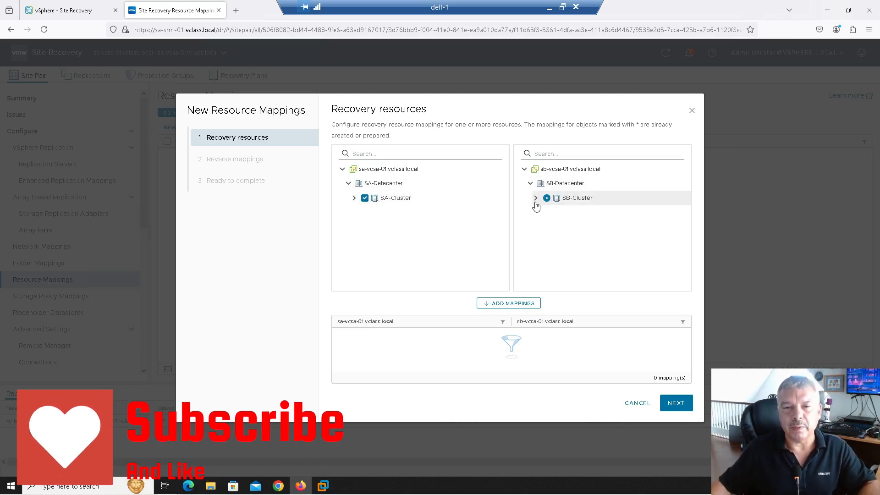
{"action": "left_click", "coordinate": [535, 198]}
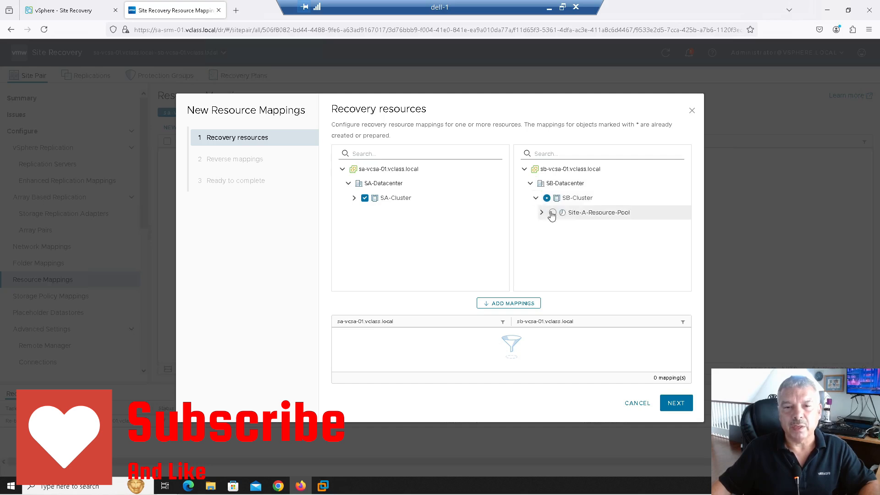
{"action": "left_click", "coordinate": [552, 212]}
{"action": "left_click", "coordinate": [504, 304]}
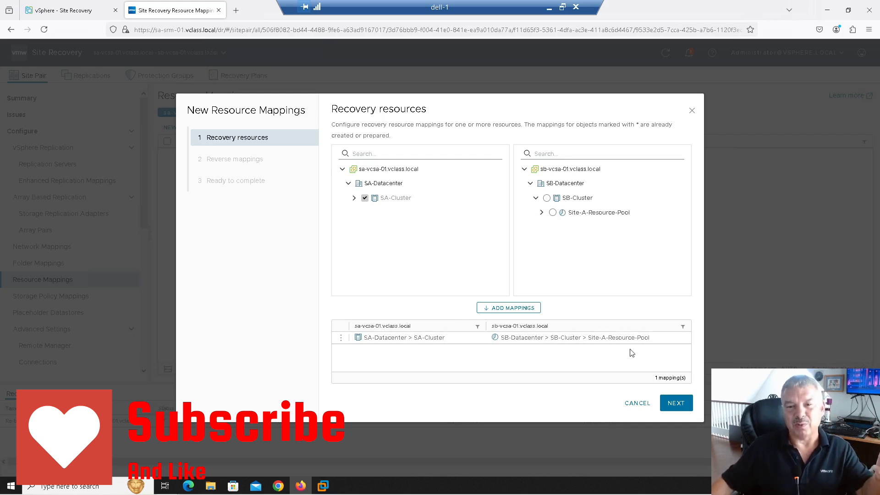
Finish the SA-Cluster resource mapping without a reverse mapping and accept updating the protection of affected VMs
{"action": "left_click", "coordinate": [675, 404]}
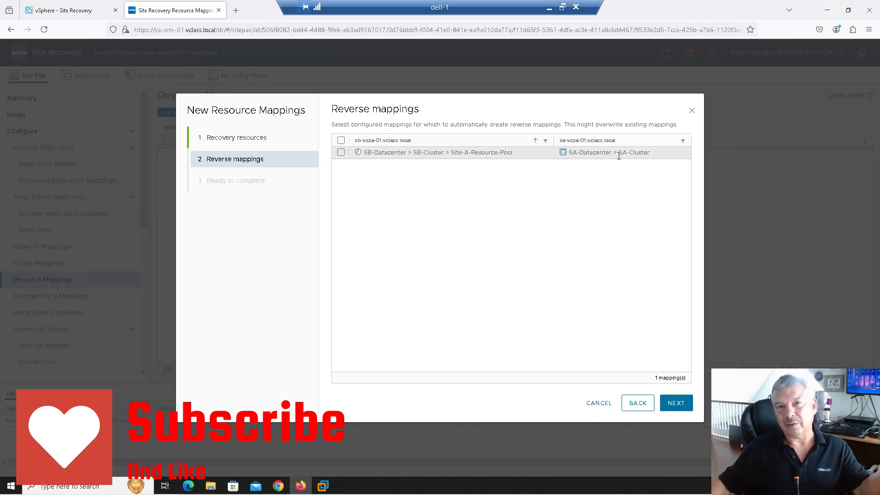
{"action": "left_click", "coordinate": [676, 404]}
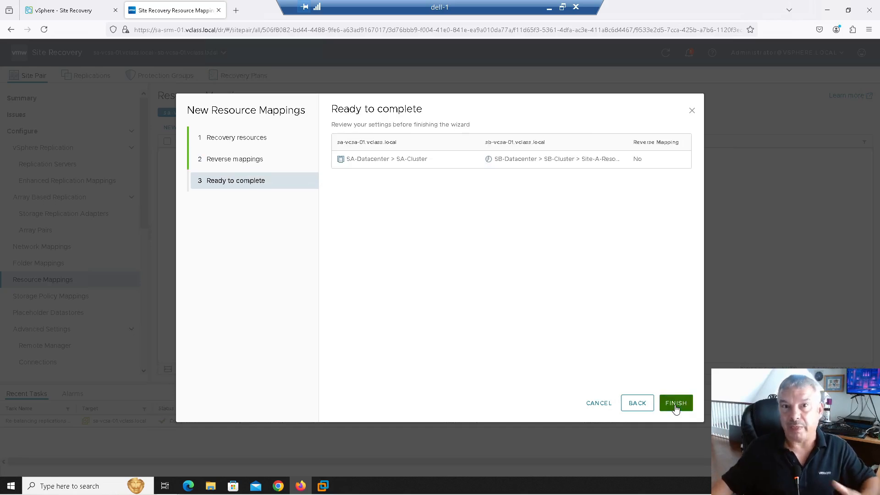
{"action": "left_click", "coordinate": [675, 405]}
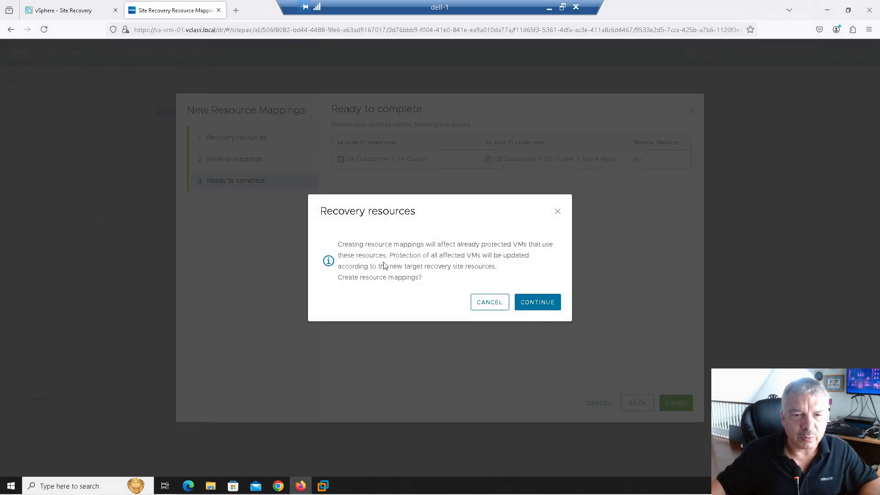
{"action": "left_click", "coordinate": [531, 305]}
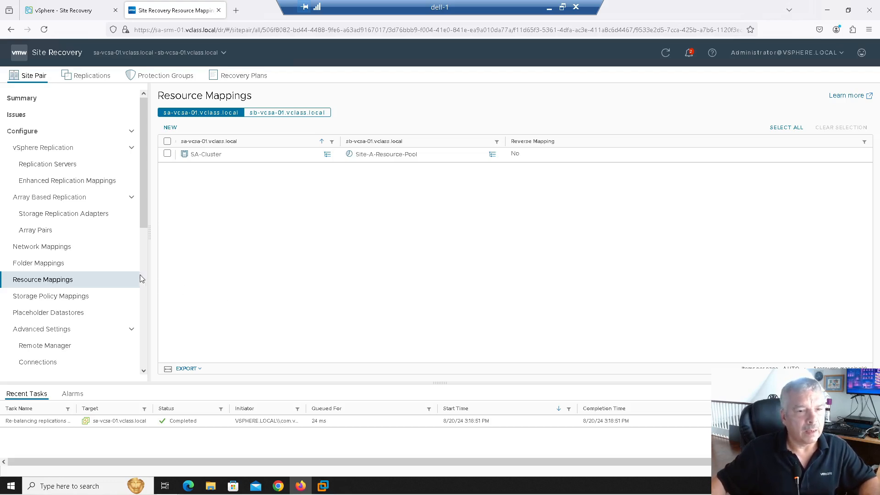
Inspect the recovery resources selectable when editing the SA-Cluster mapping, without saving any change
{"action": "left_click", "coordinate": [167, 156]}
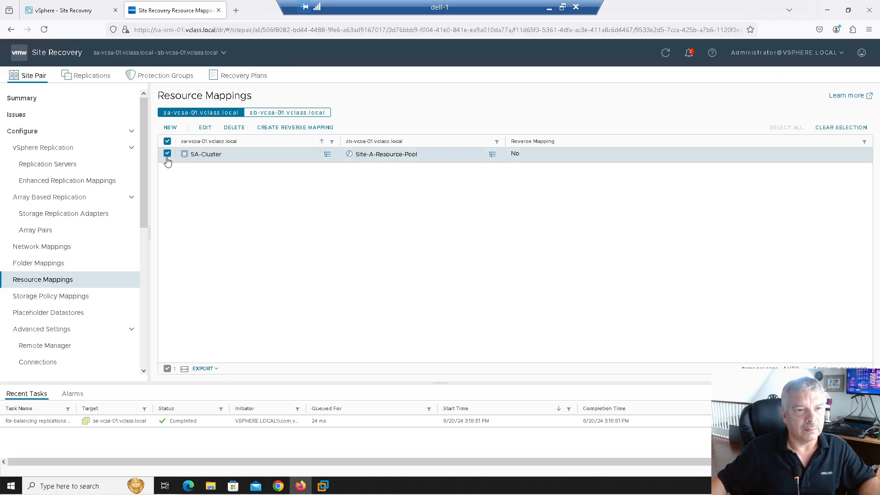
{"action": "left_click", "coordinate": [205, 128]}
{"action": "left_click", "coordinate": [337, 200]}
{"action": "left_click", "coordinate": [351, 218]}
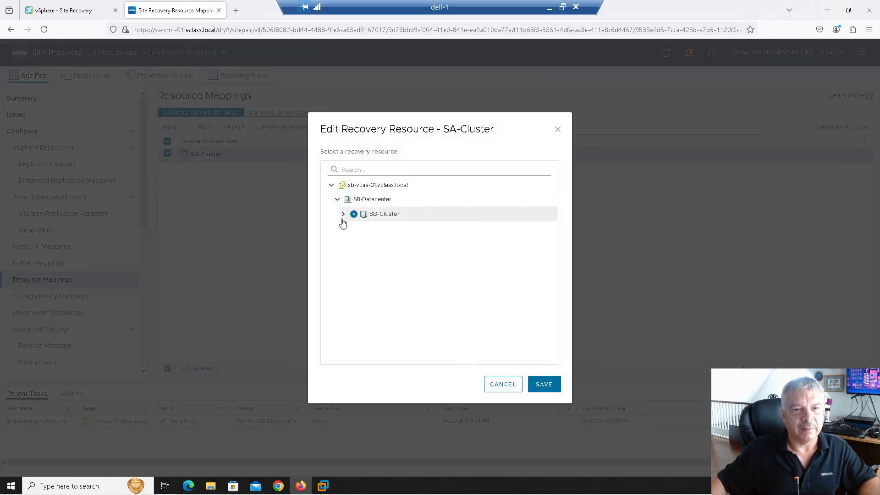
{"action": "left_click", "coordinate": [343, 214]}
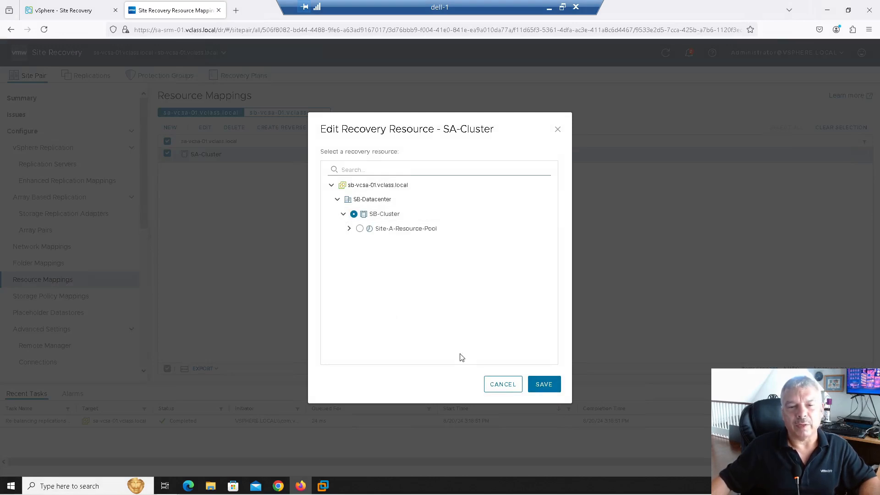
{"action": "left_click", "coordinate": [492, 386]}
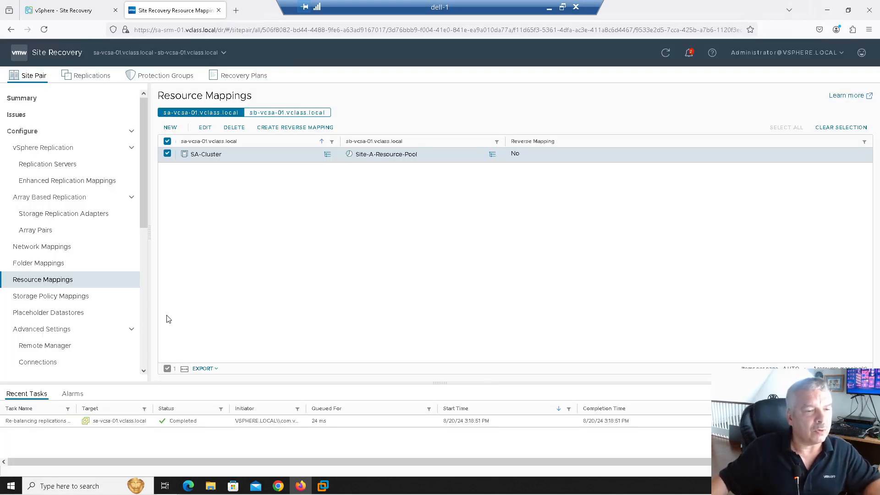
Open the Folder Mappings page and switch to the VMs and templates inventory of sa-vcsa-01 in the vSphere Client
{"action": "left_click", "coordinate": [55, 269]}
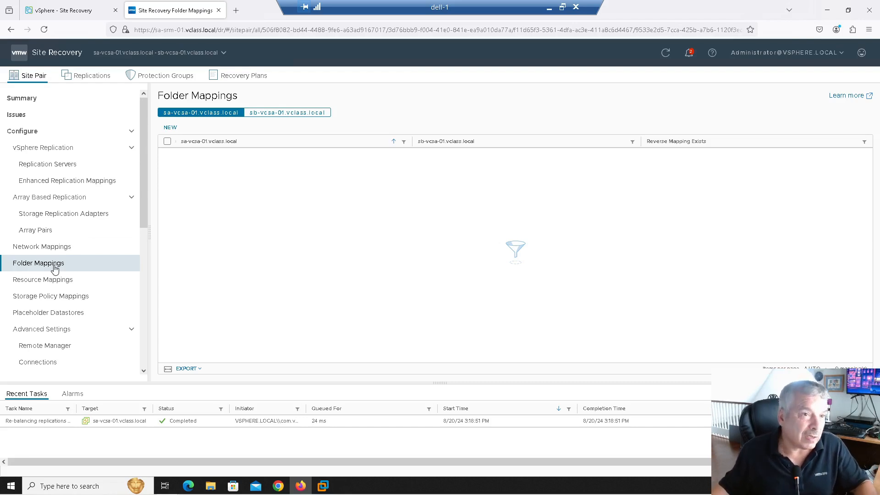
{"action": "left_click", "coordinate": [44, 13]}
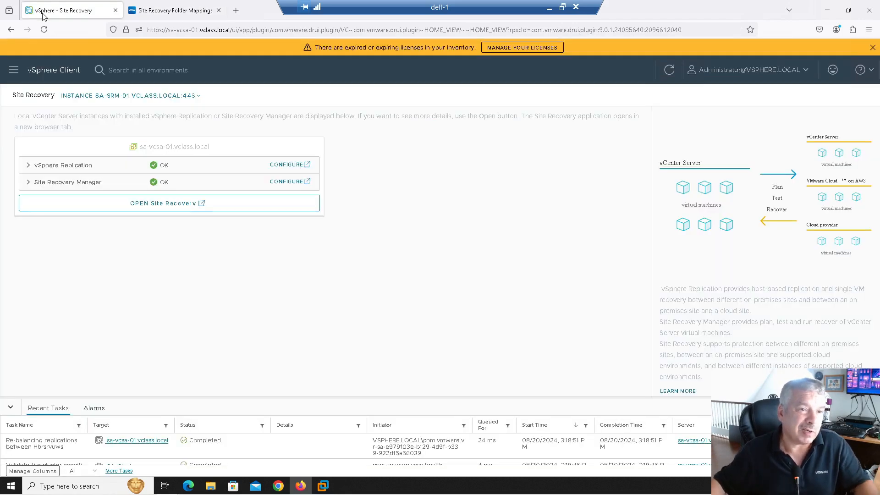
{"action": "left_click", "coordinate": [13, 70]}
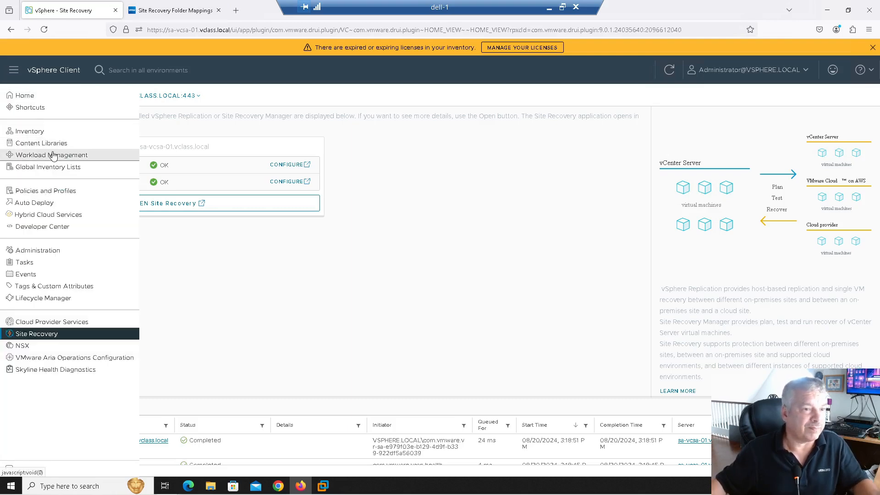
{"action": "left_click", "coordinate": [41, 132]}
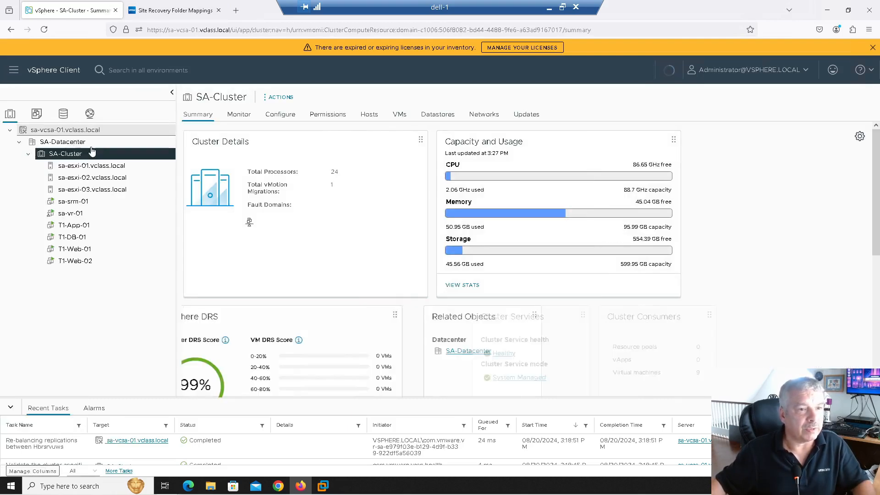
{"action": "left_click", "coordinate": [74, 144]}
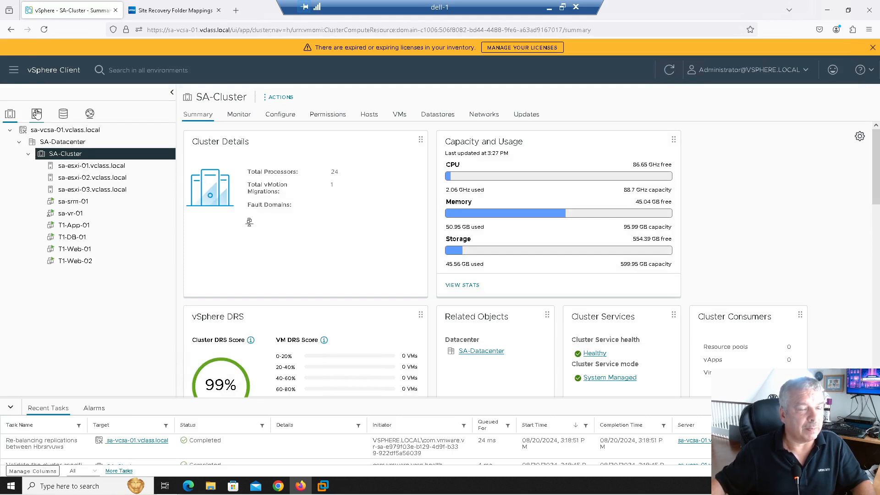
Create a VM and template folder named Web-Folder in SA-Datacenter
{"action": "right_click", "coordinate": [72, 143]}
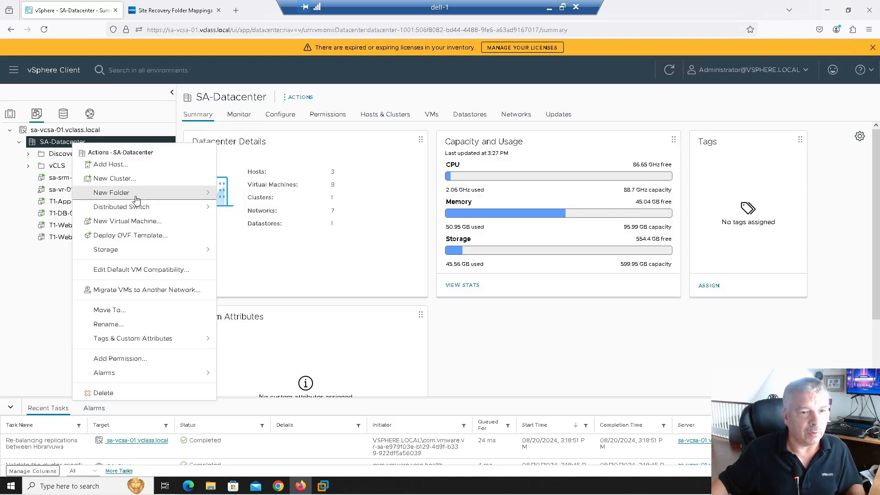
{"action": "mouse_move", "coordinate": [183, 193]}
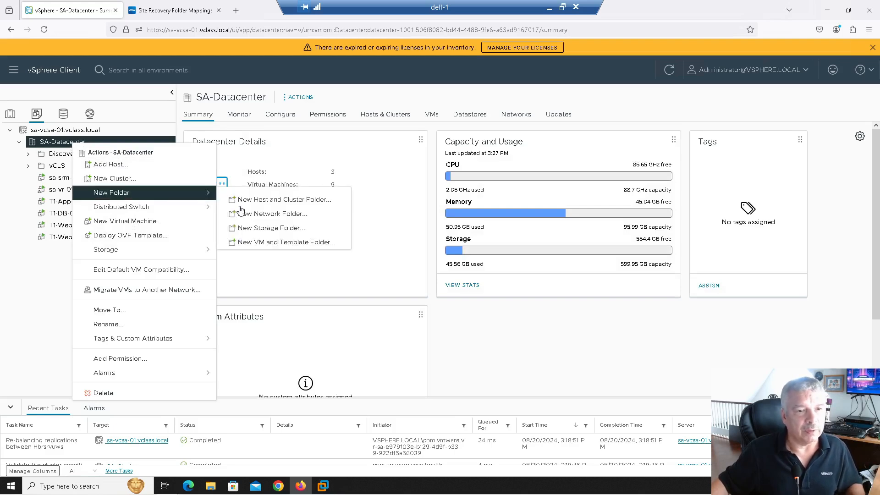
{"action": "left_click", "coordinate": [253, 243]}
{"action": "left_click", "coordinate": [367, 260]}
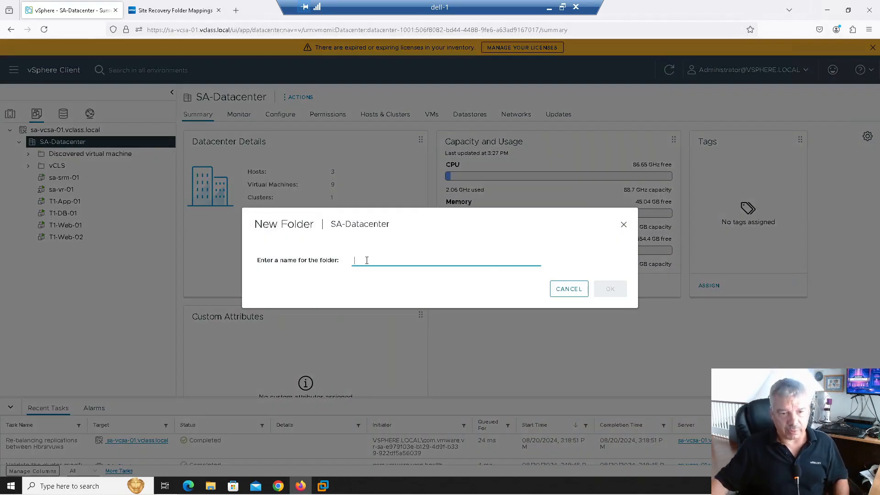
{"action": "type", "text": "Web-Folder"}
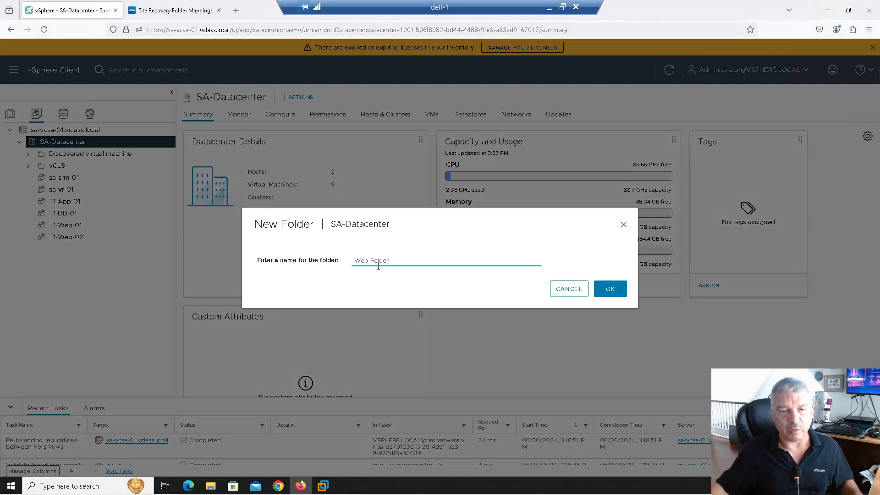
{"action": "left_click", "coordinate": [613, 294]}
Create a VM and template folder named DB-Folder in SA-Datacenter
{"action": "right_click", "coordinate": [109, 145]}
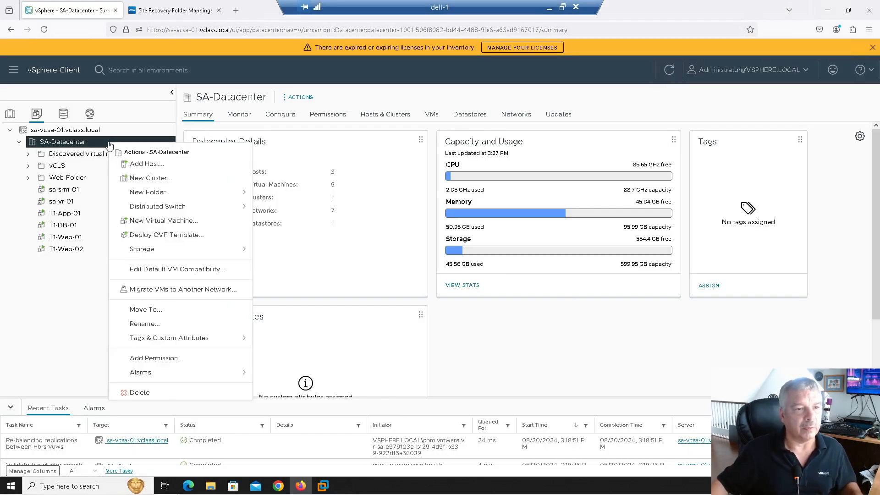
{"action": "mouse_move", "coordinate": [174, 192]}
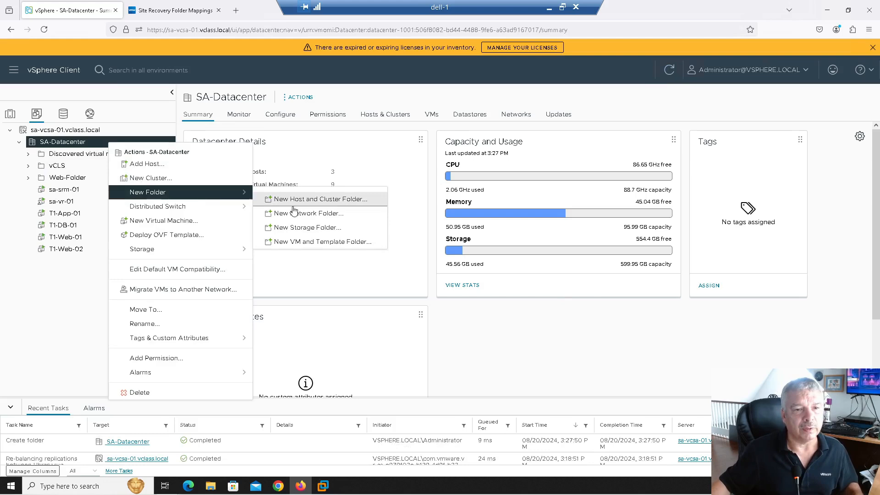
{"action": "left_click", "coordinate": [292, 240]}
{"action": "left_click", "coordinate": [378, 264]}
{"action": "type", "text": "DB-Folder"}
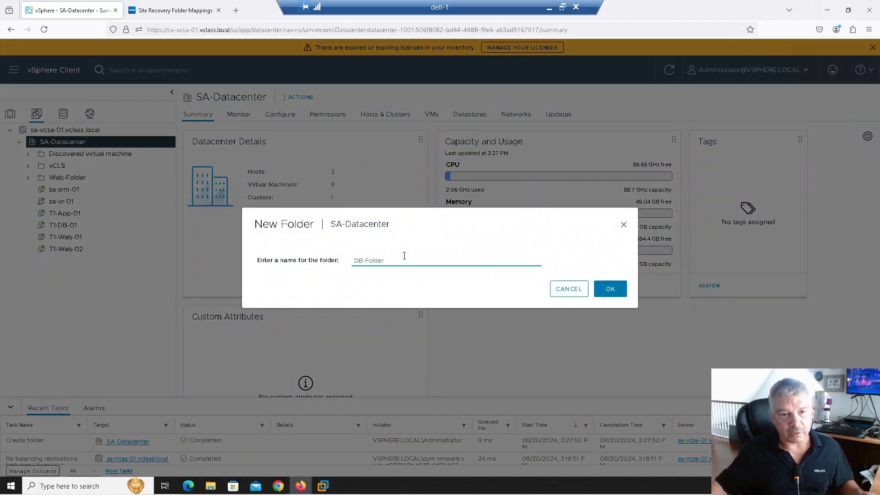
{"action": "left_click", "coordinate": [612, 290]}
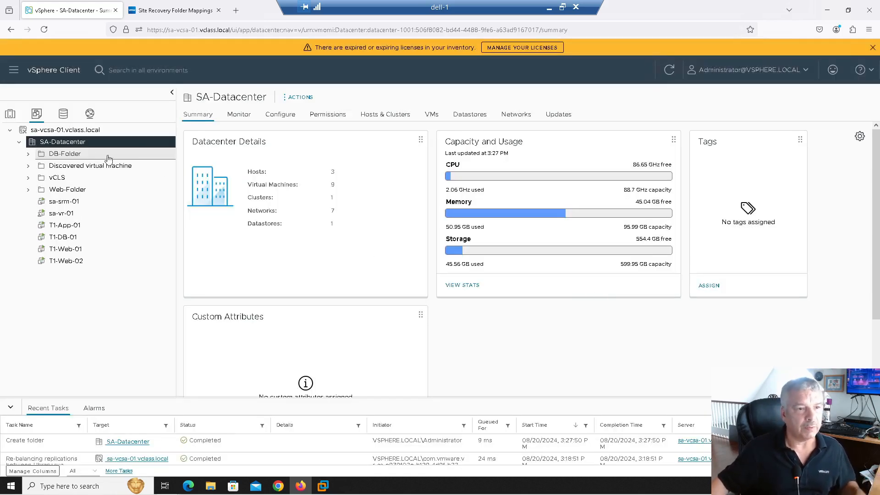
Create a VM and template folder named App-Folder in SA-Datacenter
{"action": "right_click", "coordinate": [80, 143]}
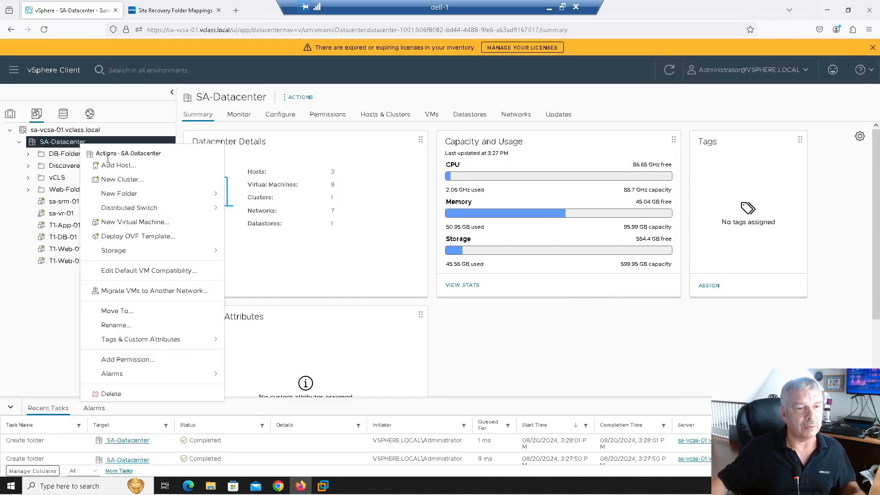
{"action": "mouse_move", "coordinate": [148, 194]}
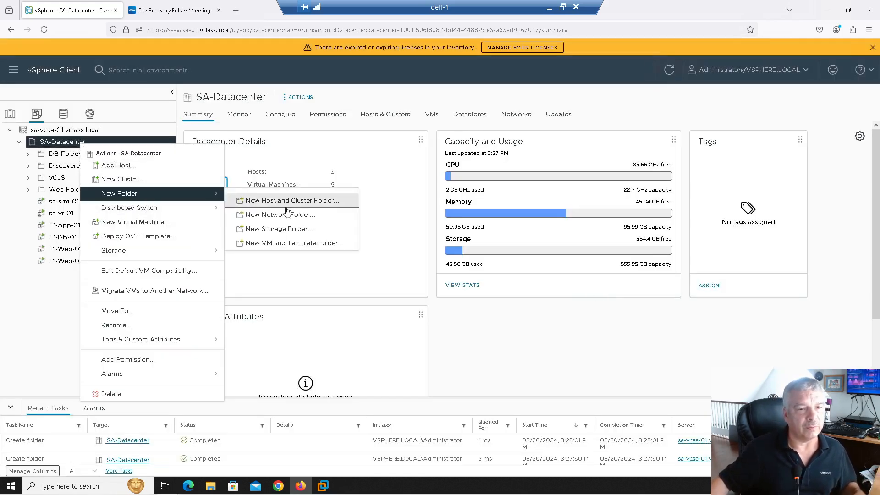
{"action": "left_click", "coordinate": [287, 244]}
{"action": "left_click", "coordinate": [388, 261]}
{"action": "type", "text": "App-Folder"}
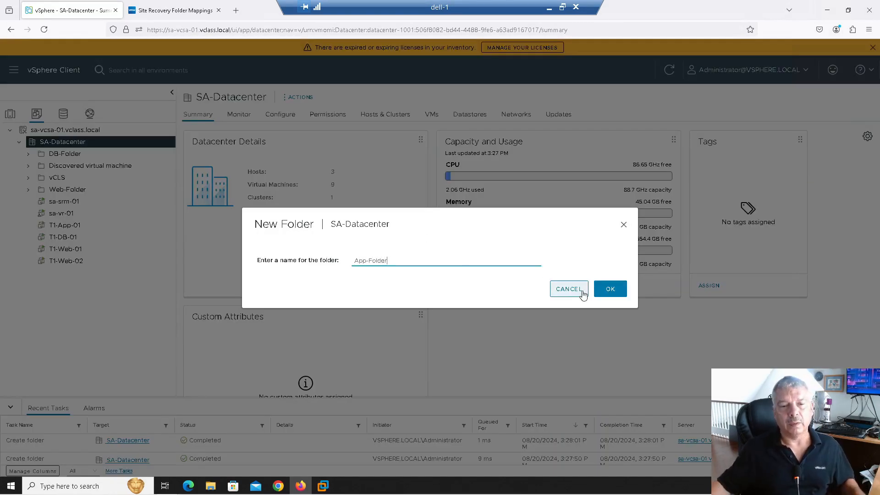
{"action": "left_click", "coordinate": [609, 290]}
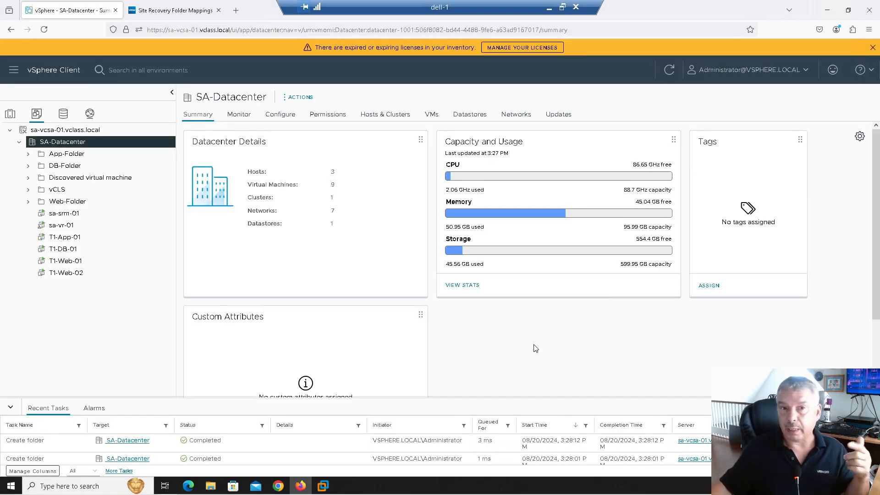
Switch to the sb-vcsa-01 vSphere Client and expand SB-Datacenter in its VMs and templates inventory
{"action": "left_click", "coordinate": [278, 487]}
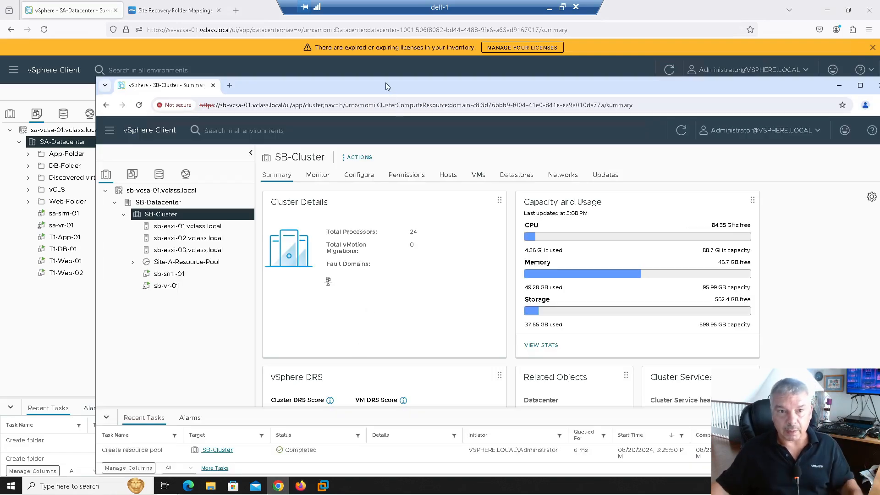
{"action": "left_click_drag", "start_coordinate": [386, 86], "coordinate": [363, 75]}
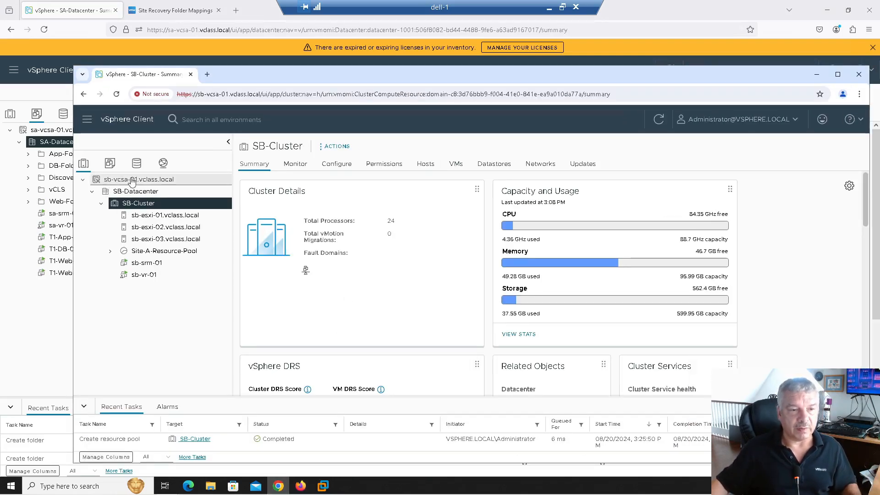
{"action": "left_click", "coordinate": [111, 164]}
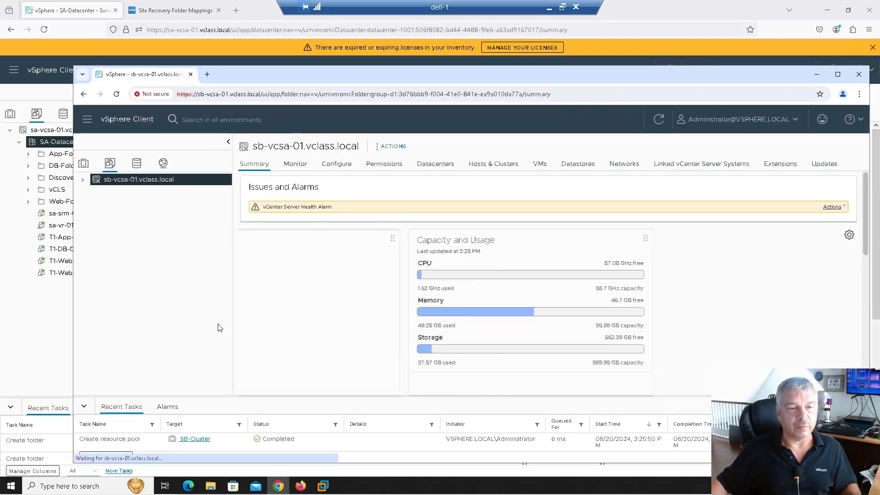
{"action": "left_click", "coordinate": [83, 181]}
{"action": "left_click", "coordinate": [93, 192]}
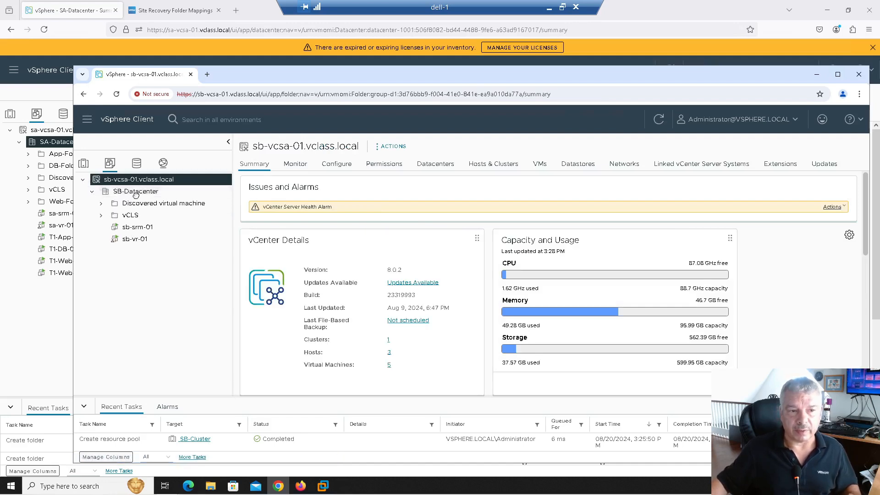
Create a VM and template folder named Web-Folder-Site-A in SB-Datacenter
{"action": "right_click", "coordinate": [135, 195]}
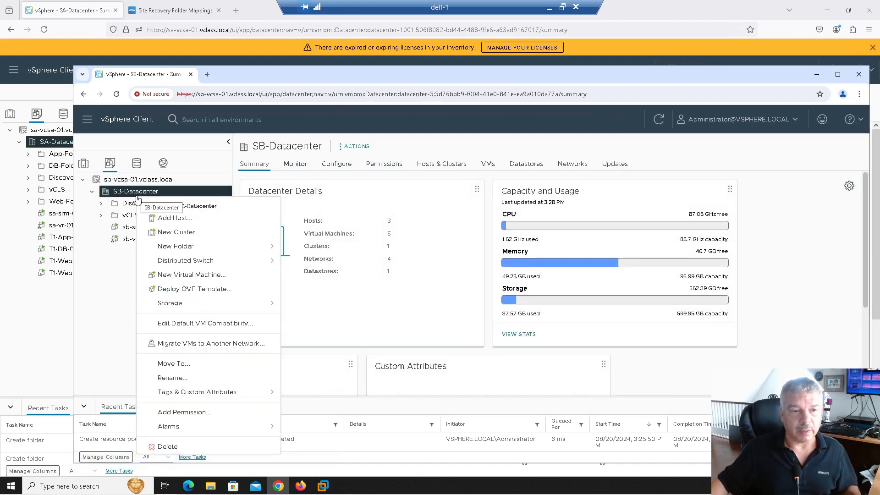
{"action": "mouse_move", "coordinate": [173, 250]}
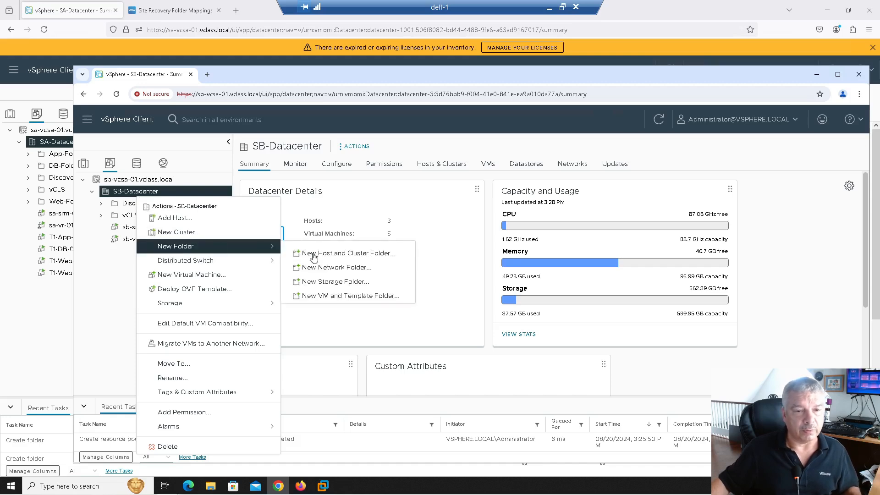
{"action": "left_click", "coordinate": [334, 296]}
{"action": "left_click", "coordinate": [397, 288]}
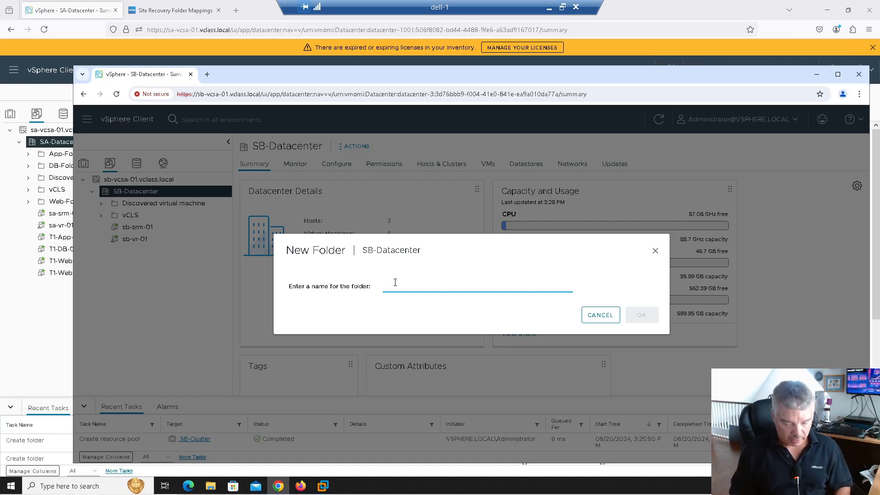
{"action": "type", "text": "Web-Folder-Site-A"}
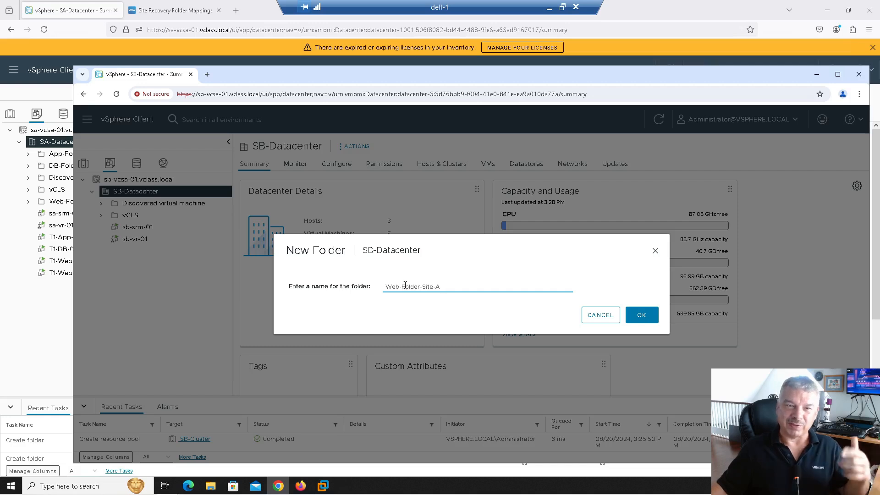
{"action": "left_click", "coordinate": [641, 316]}
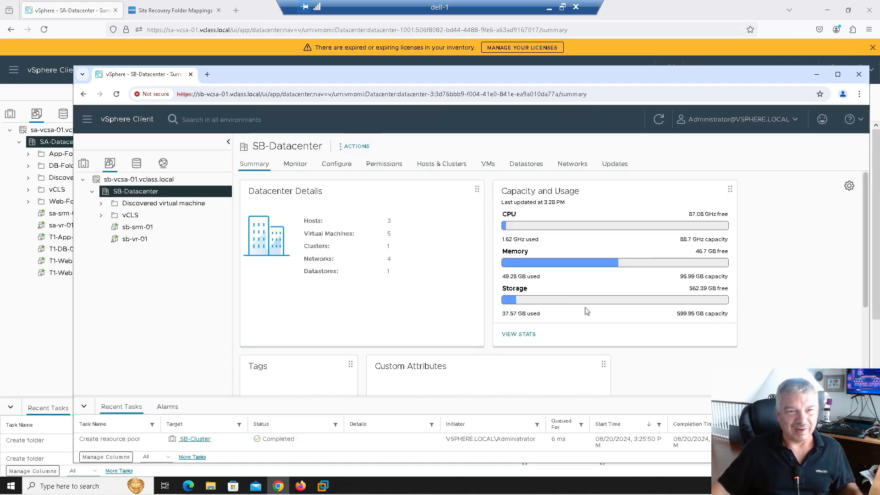
Create a VM and template folder named App-Folder-Site-A in SB-Datacenter
{"action": "right_click", "coordinate": [147, 194]}
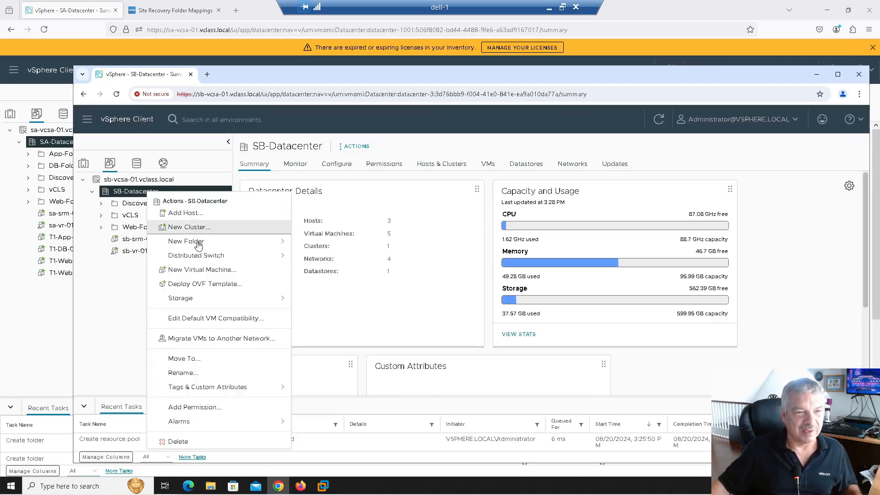
{"action": "mouse_move", "coordinate": [197, 241]}
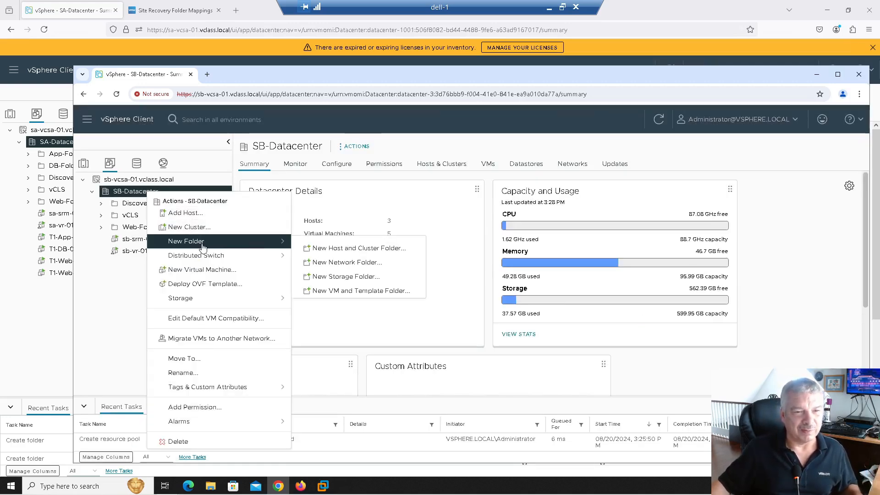
{"action": "left_click", "coordinate": [357, 294]}
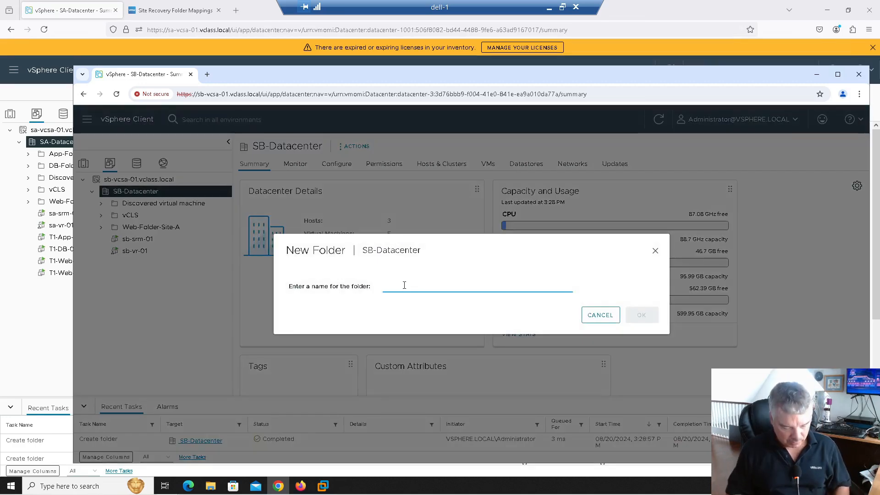
{"action": "type", "text": "App-Folder"}
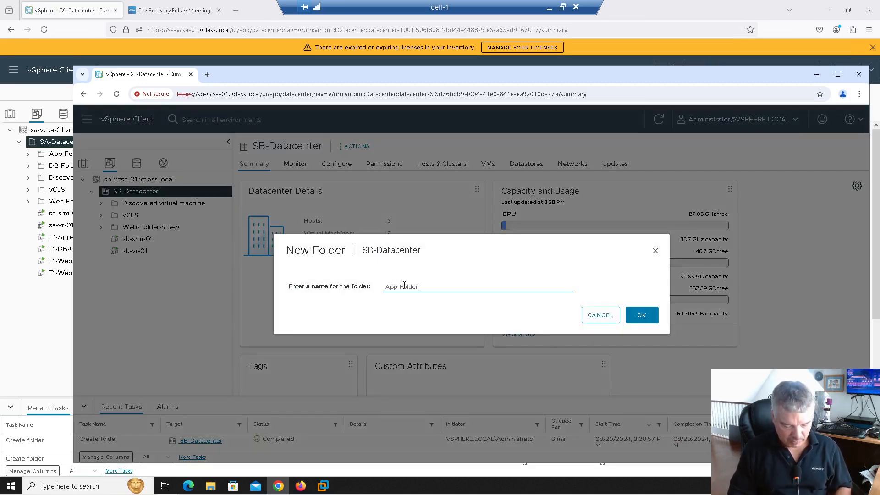
{"action": "type", "text": "-Site-S"}
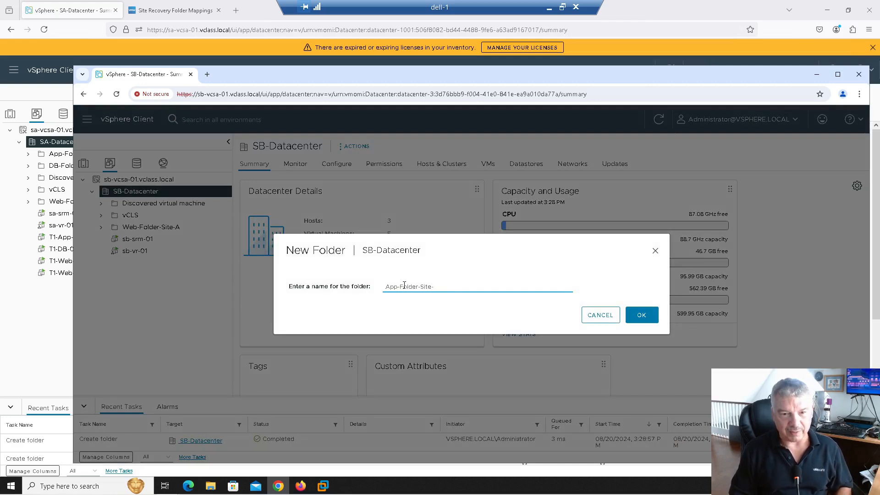
{"action": "left_click", "coordinate": [641, 315]}
Create a VM and template folder named DB-Folder-Site-A in SB-Datacenter
{"action": "right_click", "coordinate": [140, 193]}
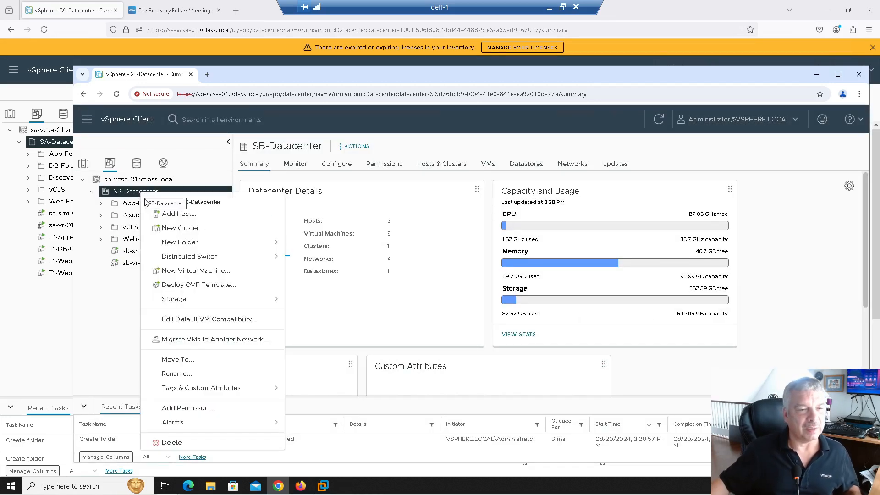
{"action": "mouse_move", "coordinate": [206, 244]}
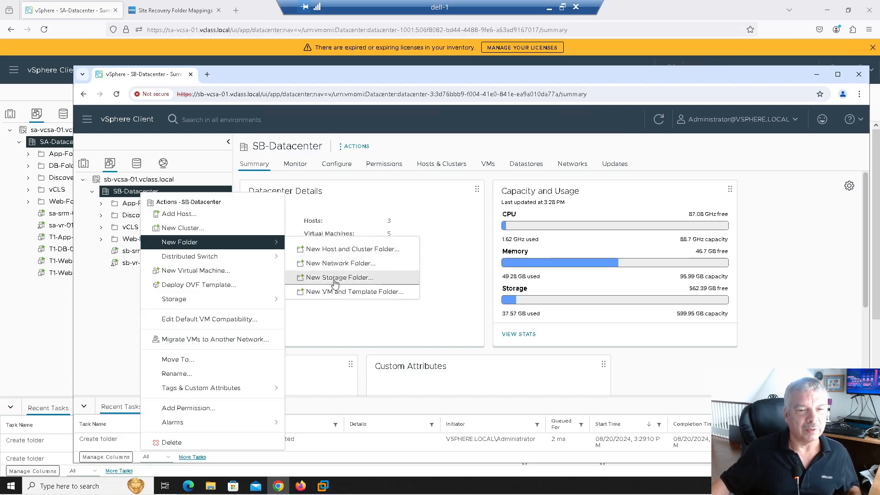
{"action": "left_click", "coordinate": [328, 293]}
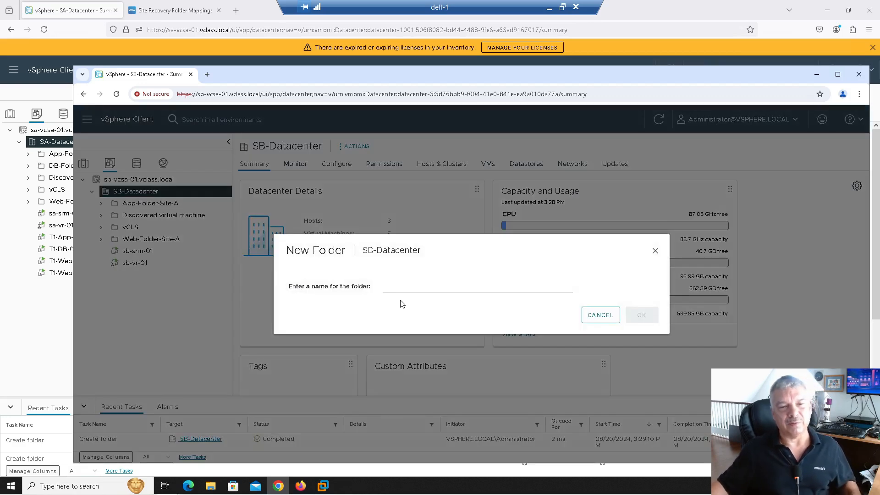
{"action": "type", "text": "DB-Folder-Site-A"}
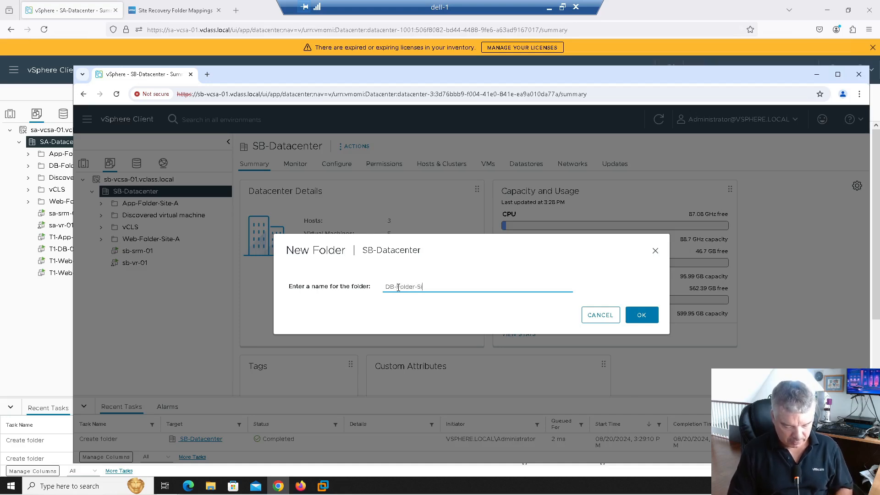
{"action": "left_click", "coordinate": [641, 314]}
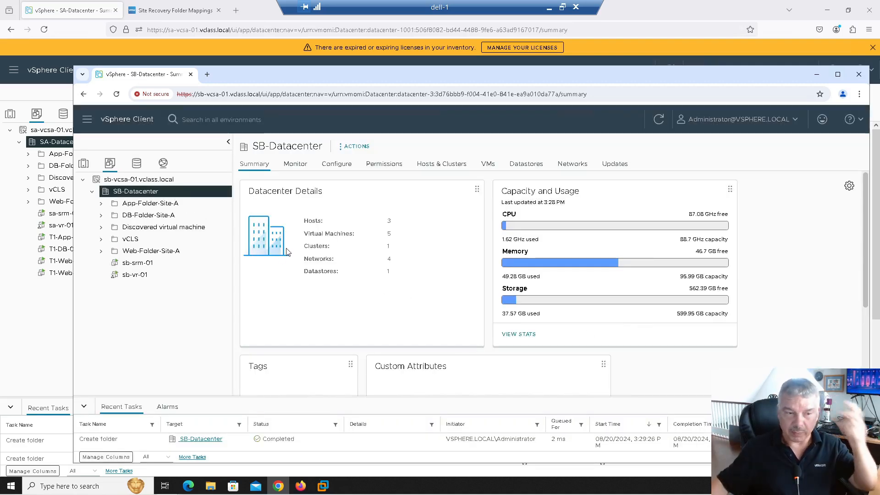
In the sa-vcsa-01 inventory, move T1-App-01 into App-Folder, T1-DB-01 into DB-Folder, and T1-Web-01 and T1-Web-02 into Web-Folder, and return to Site Recovery
{"action": "left_click", "coordinate": [51, 322]}
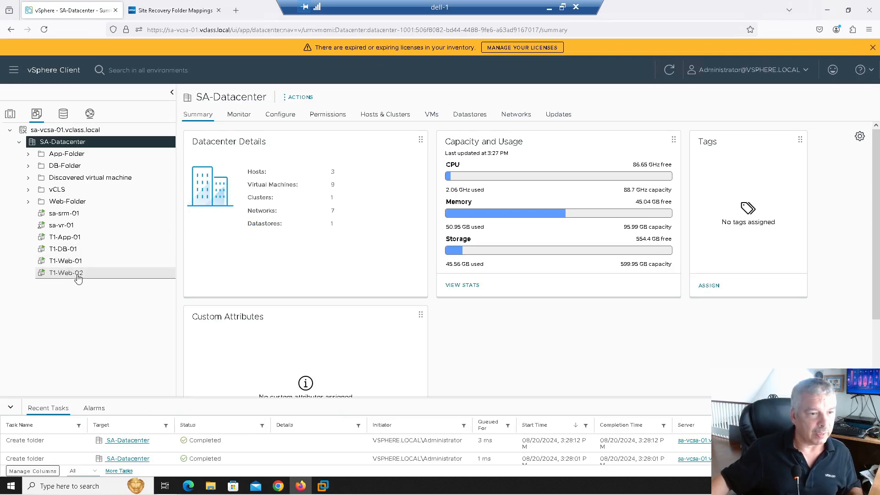
{"action": "left_click", "coordinate": [61, 239]}
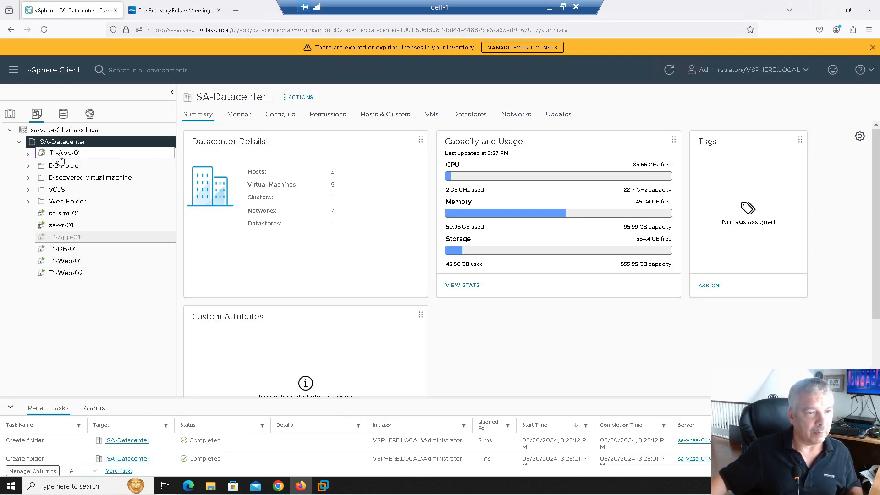
{"action": "left_click_drag", "start_coordinate": [64, 238], "coordinate": [56, 168]}
{"action": "left_click_drag", "start_coordinate": [58, 251], "coordinate": [62, 202]}
{"action": "left_click_drag", "start_coordinate": [66, 237], "coordinate": [67, 202]}
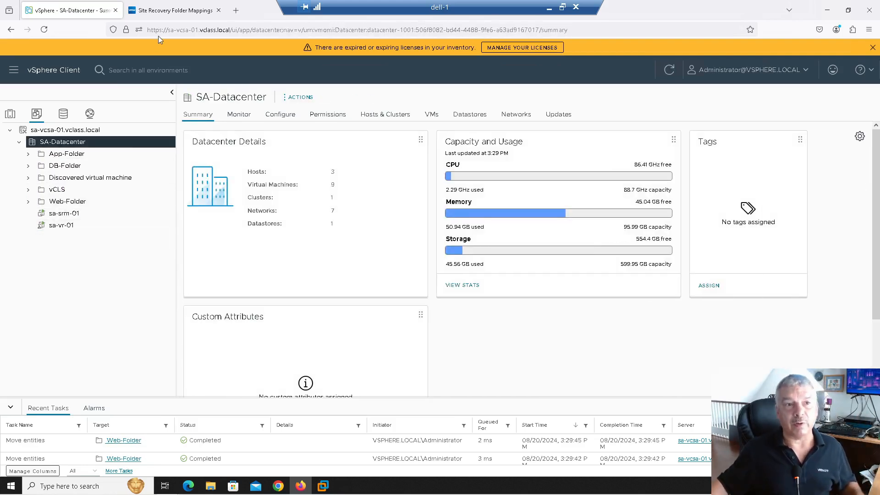
{"action": "left_click", "coordinate": [163, 14]}
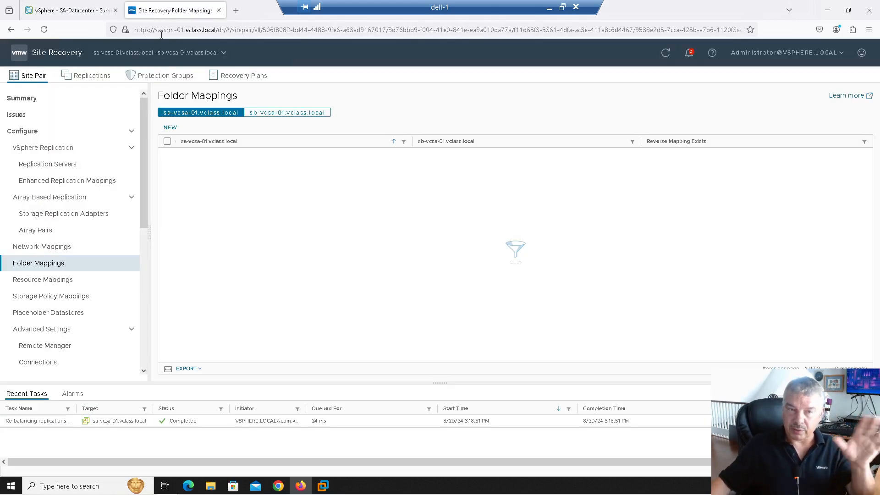
Try to prepare folder mappings automatically for matching names between SA-Datacenter and SB-Datacenter, continuing past the discovered mappings warning
{"action": "left_click", "coordinate": [169, 129]}
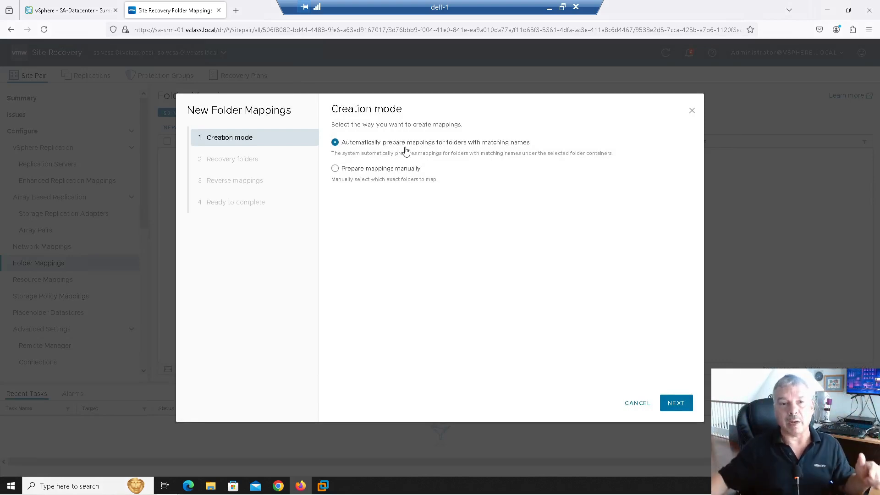
{"action": "left_click", "coordinate": [678, 409]}
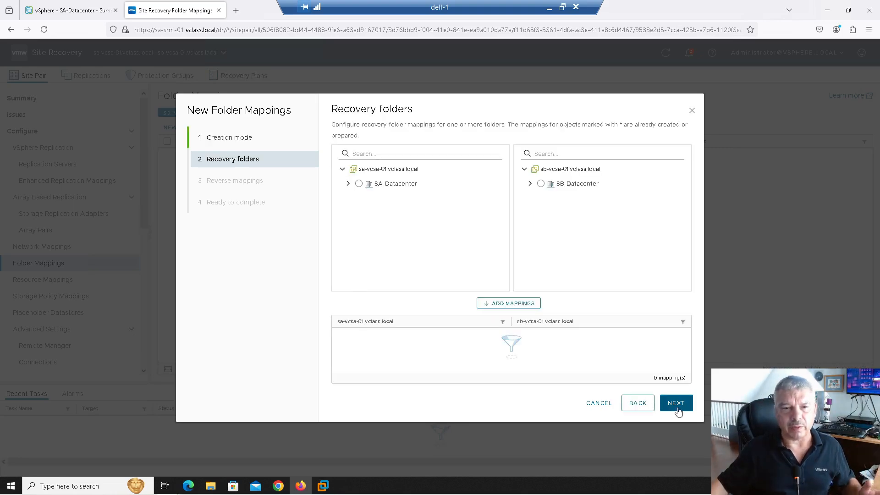
{"action": "left_click", "coordinate": [359, 183]}
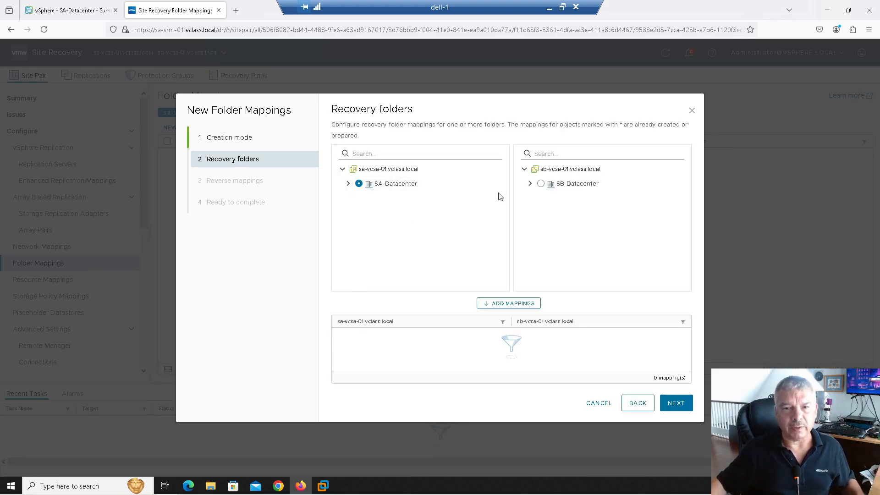
{"action": "left_click", "coordinate": [541, 183]}
{"action": "left_click", "coordinate": [497, 304]}
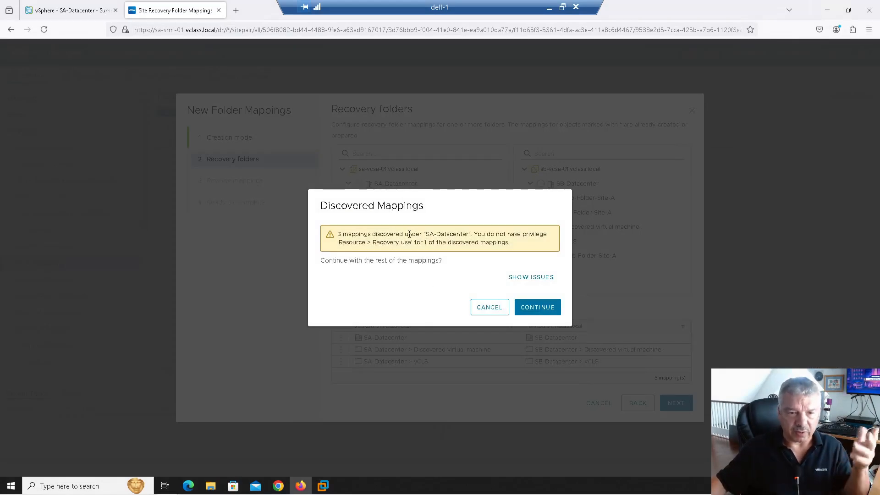
{"action": "left_click", "coordinate": [534, 308]}
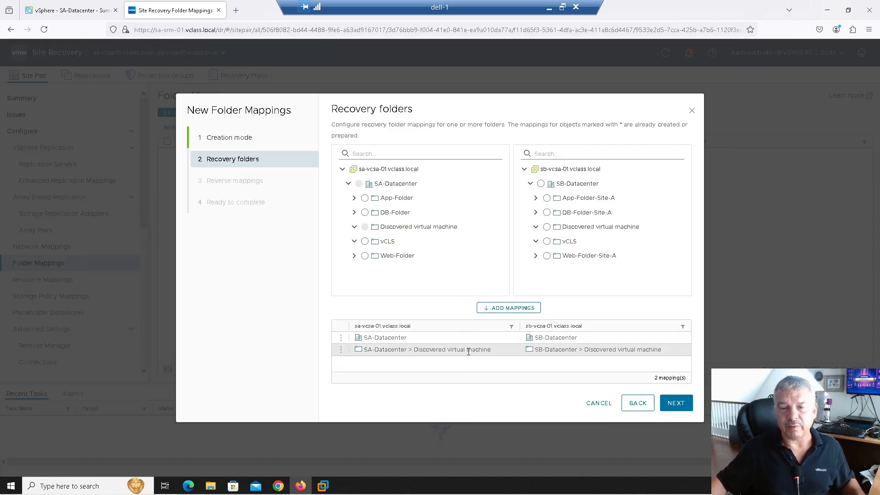
Remove the prepared datacenter and Discovered virtual machine mappings and return to the creation mode choice
{"action": "left_click", "coordinate": [341, 338]}
{"action": "left_click", "coordinate": [369, 338]}
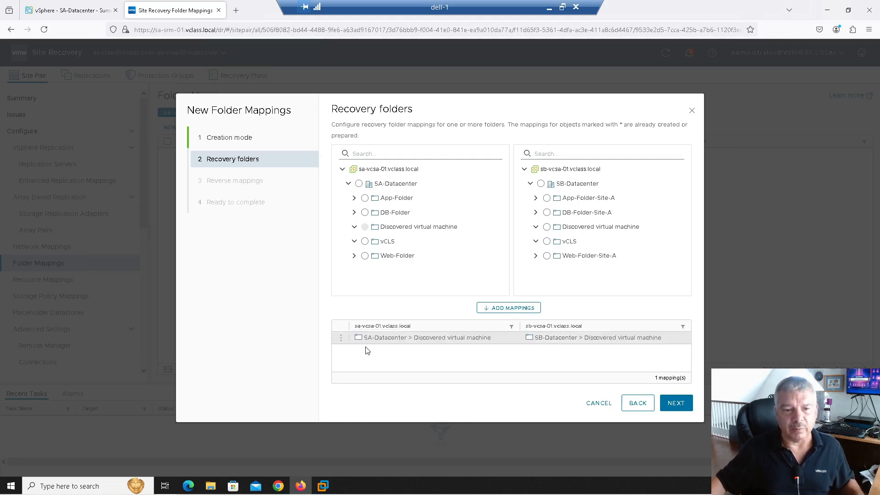
{"action": "left_click", "coordinate": [340, 339]}
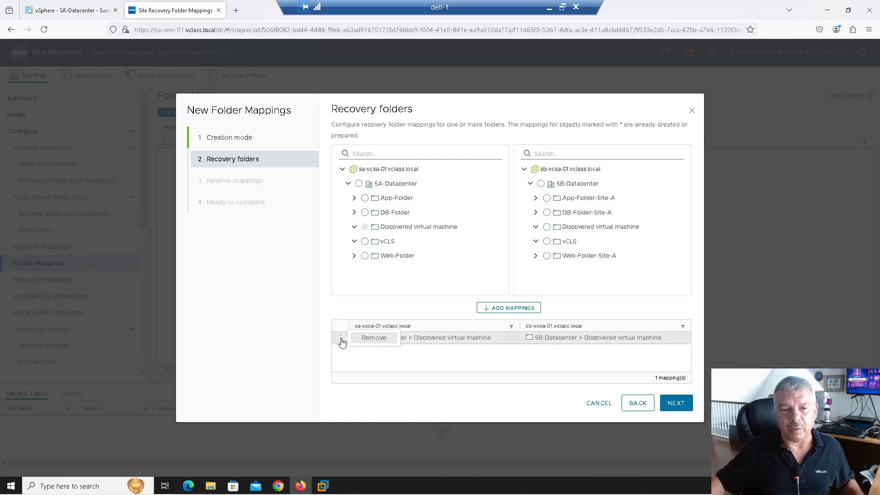
{"action": "left_click", "coordinate": [372, 339]}
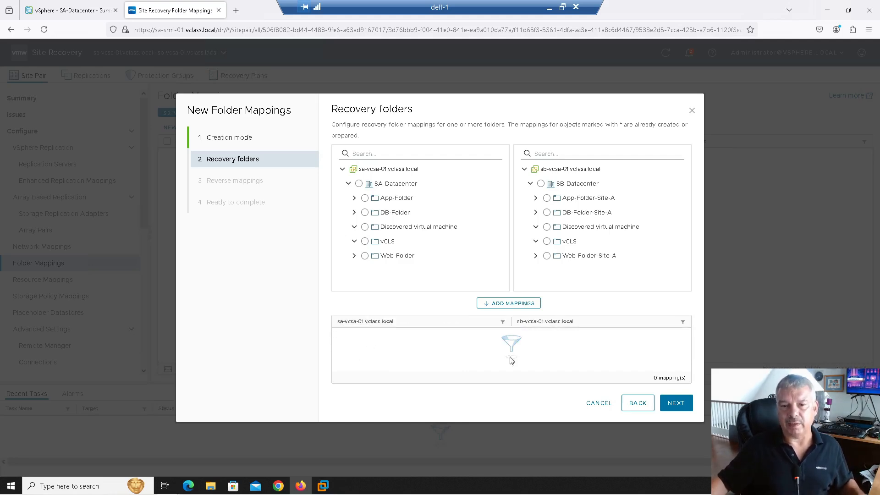
{"action": "left_click", "coordinate": [635, 402]}
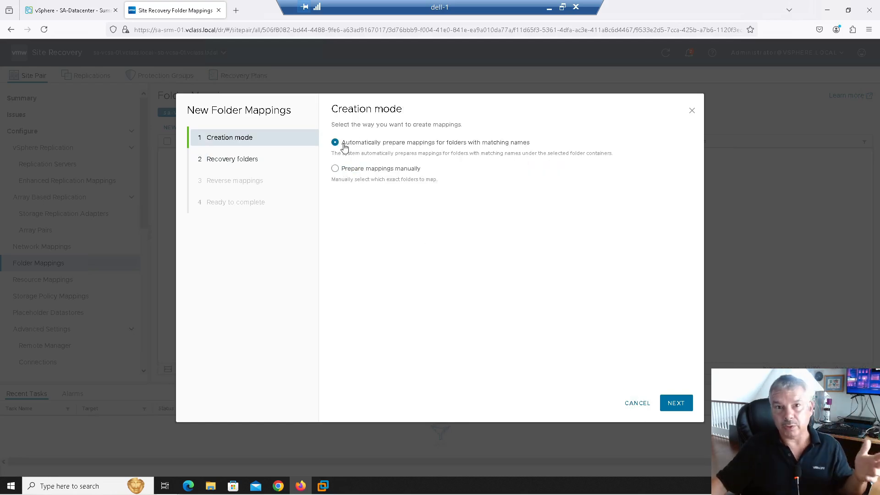
Choose manual mapping preparation and map App-Folder in SA-Datacenter to App-Folder-Site-A in SB-Datacenter
{"action": "left_click", "coordinate": [347, 171]}
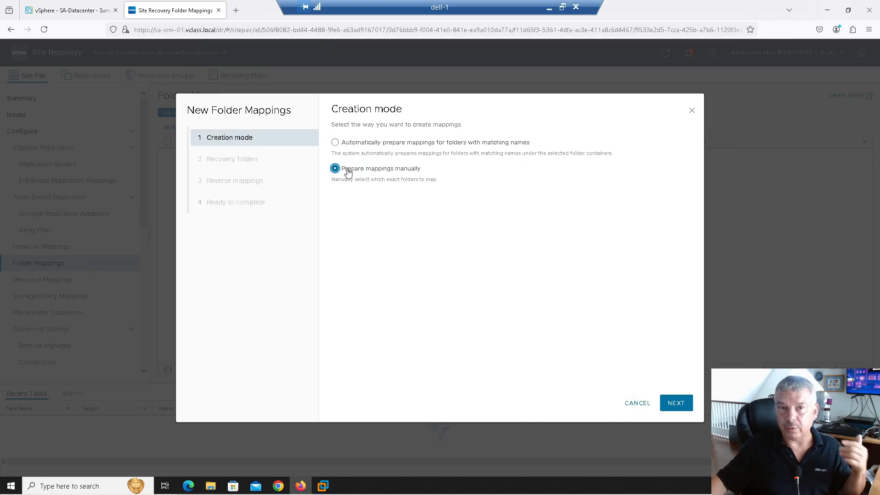
{"action": "left_click", "coordinate": [678, 405]}
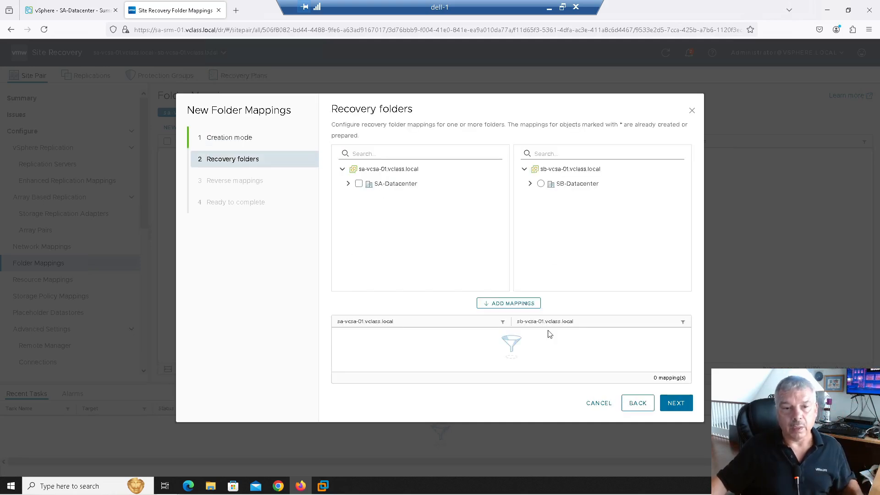
{"action": "left_click", "coordinate": [348, 184]}
{"action": "left_click", "coordinate": [529, 184]}
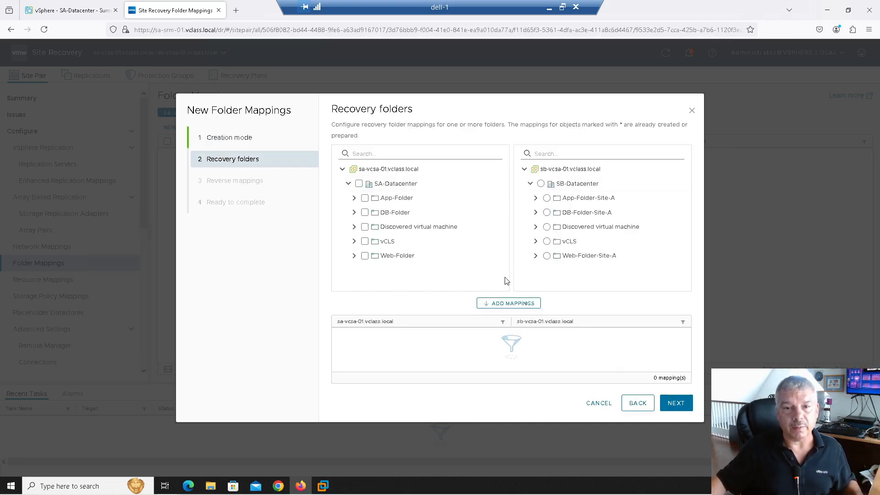
{"action": "left_click", "coordinate": [365, 198]}
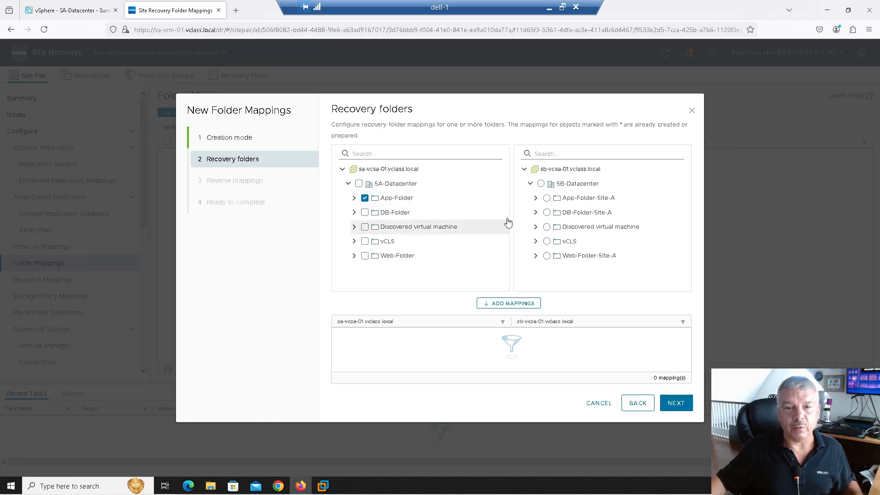
{"action": "left_click", "coordinate": [547, 198]}
{"action": "left_click", "coordinate": [509, 303]}
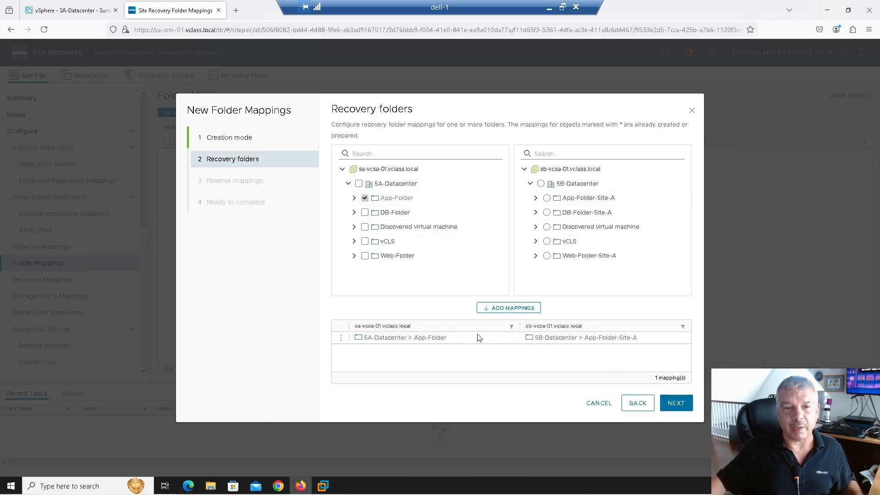
Add mappings from DB-Folder to DB-Folder-Site-A and from Web-Folder to Web-Folder-Site-A, and cancel the wizard at the reverse mappings
{"action": "left_click", "coordinate": [364, 212]}
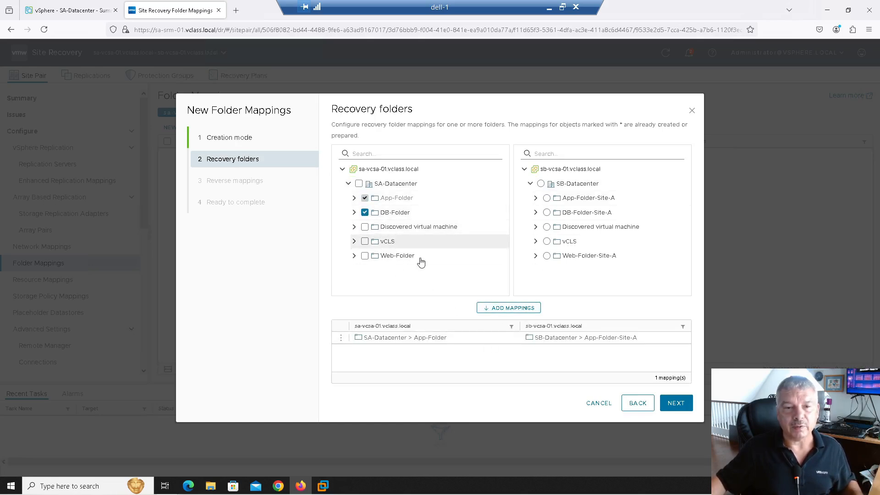
{"action": "left_click", "coordinate": [546, 212]}
{"action": "left_click", "coordinate": [507, 308]}
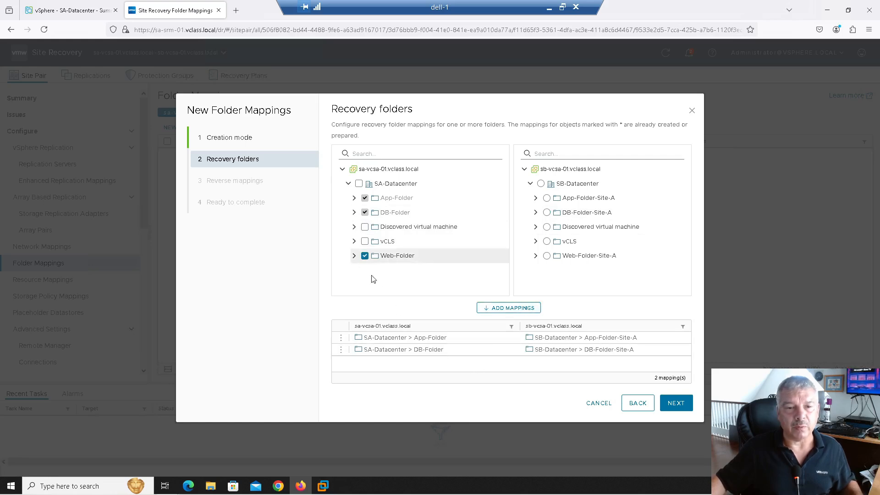
{"action": "left_click", "coordinate": [364, 255]}
{"action": "left_click", "coordinate": [547, 256]}
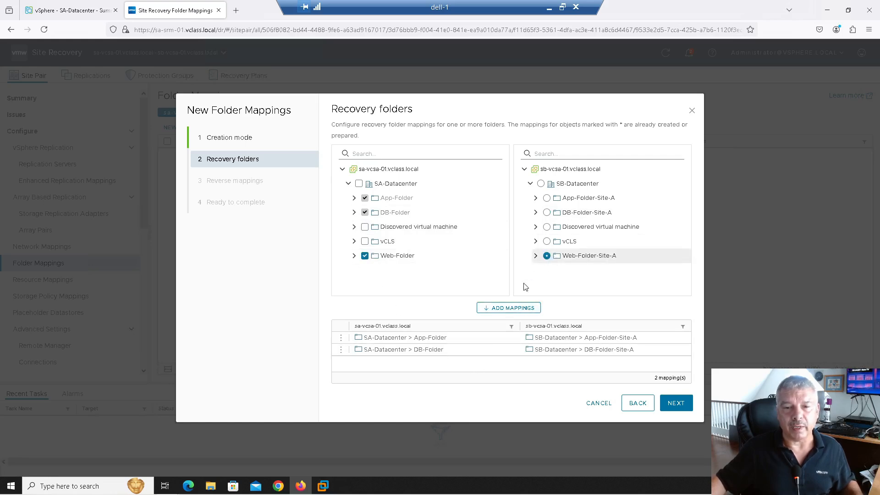
{"action": "left_click", "coordinate": [509, 308]}
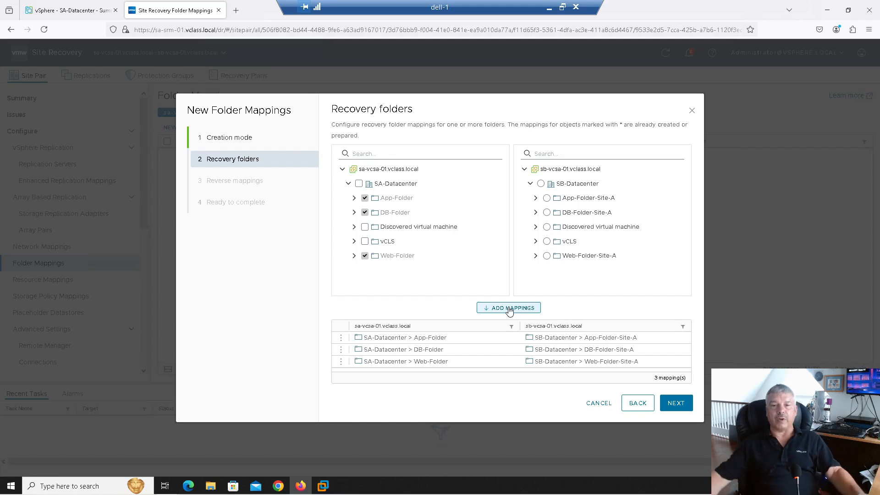
{"action": "left_click", "coordinate": [670, 408]}
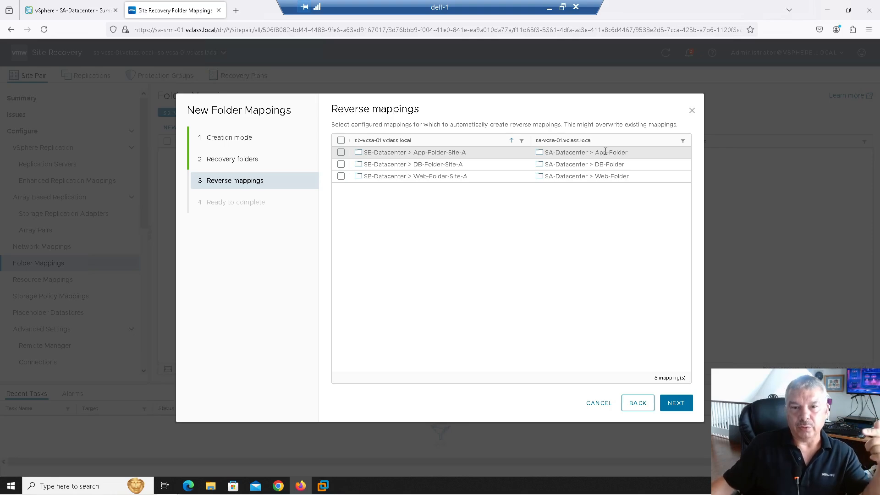
{"action": "left_click", "coordinate": [598, 404]}
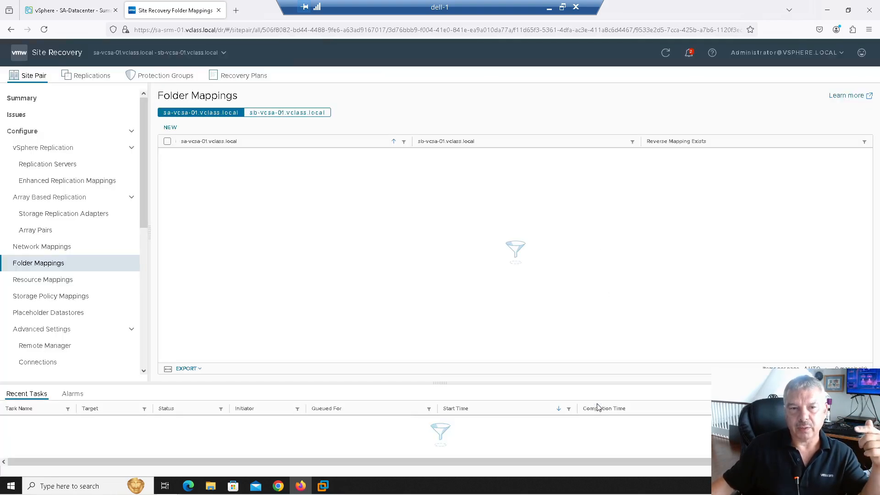
Start new folder mappings with manual preparation and expand SA-Datacenter and SB-Datacenter to list their folders
{"action": "left_click", "coordinate": [171, 129]}
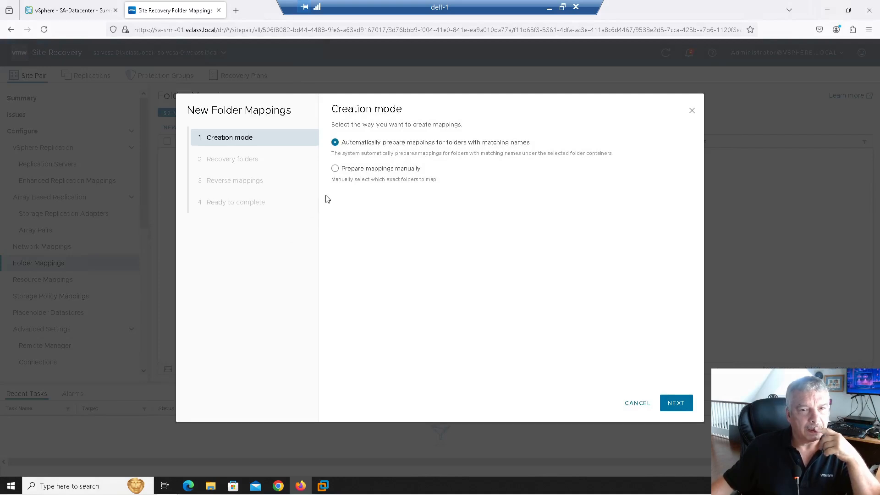
{"action": "left_click", "coordinate": [337, 172]}
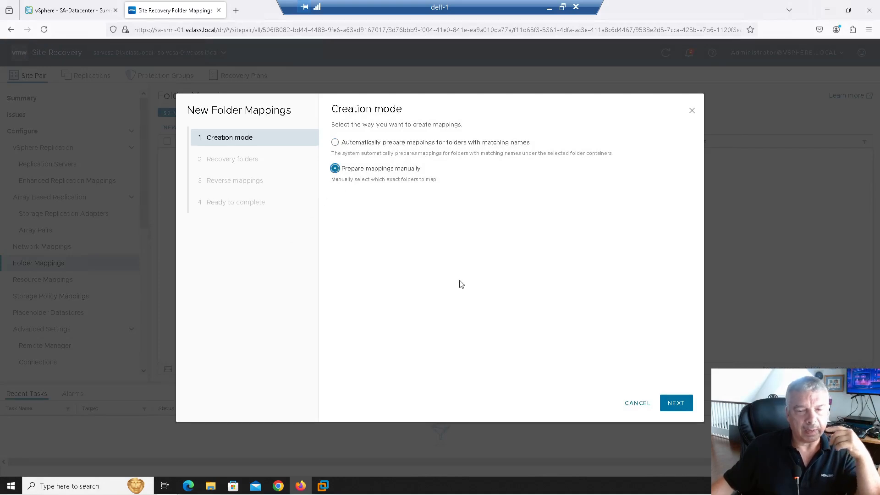
{"action": "left_click", "coordinate": [675, 404]}
{"action": "left_click", "coordinate": [348, 184]}
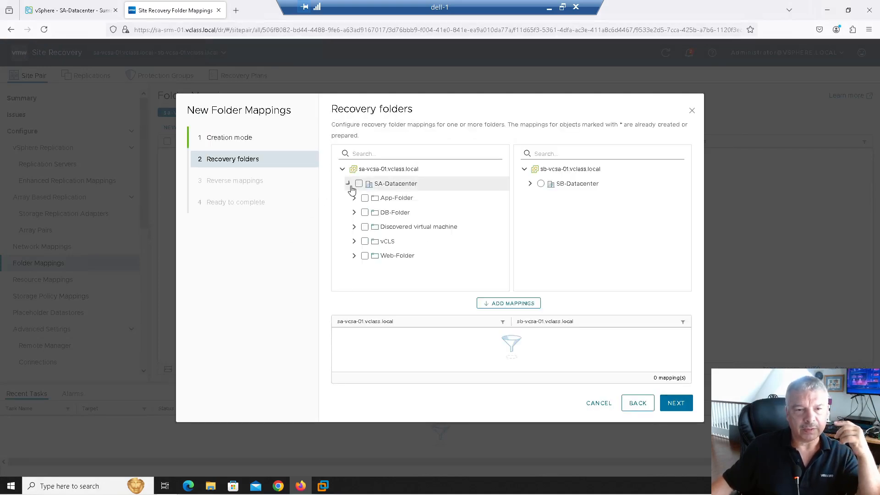
{"action": "left_click", "coordinate": [530, 183]}
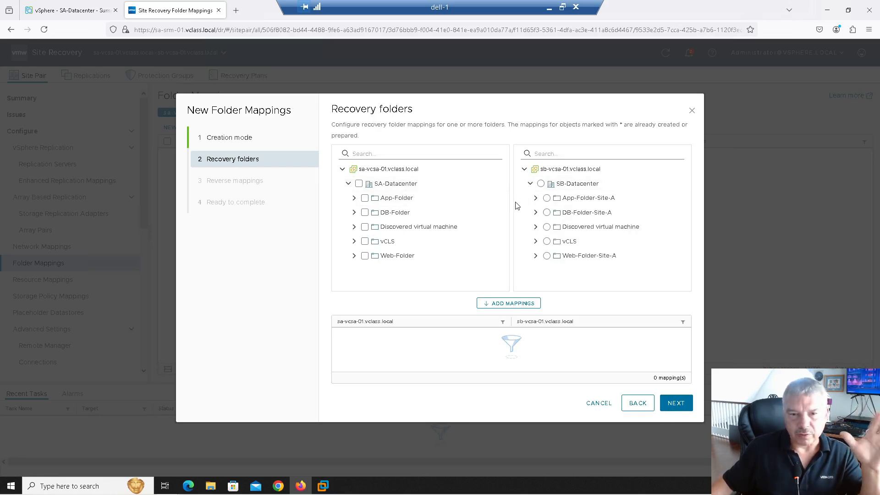
Map App-Folder, DB-Folder and Web-Folder in SA-Datacenter together to the Discovered virtual machine folder in SB-Datacenter
{"action": "left_click", "coordinate": [365, 198]}
{"action": "left_click", "coordinate": [365, 213]}
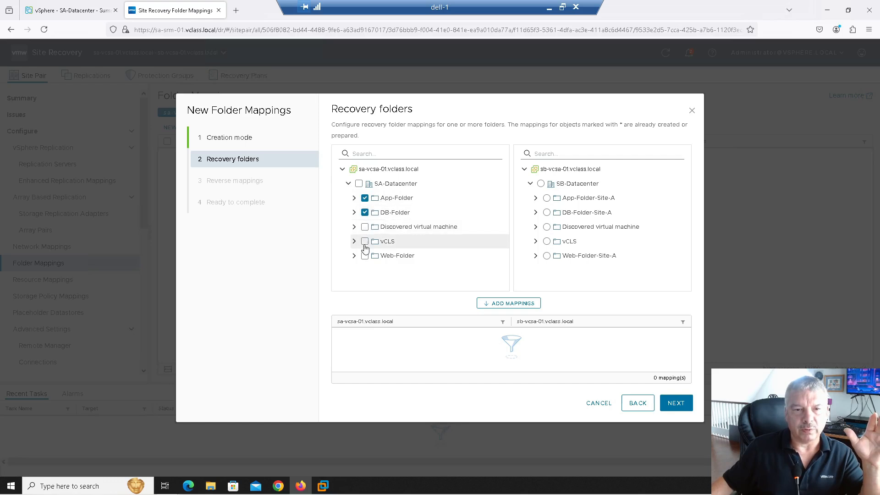
{"action": "left_click", "coordinate": [365, 255]}
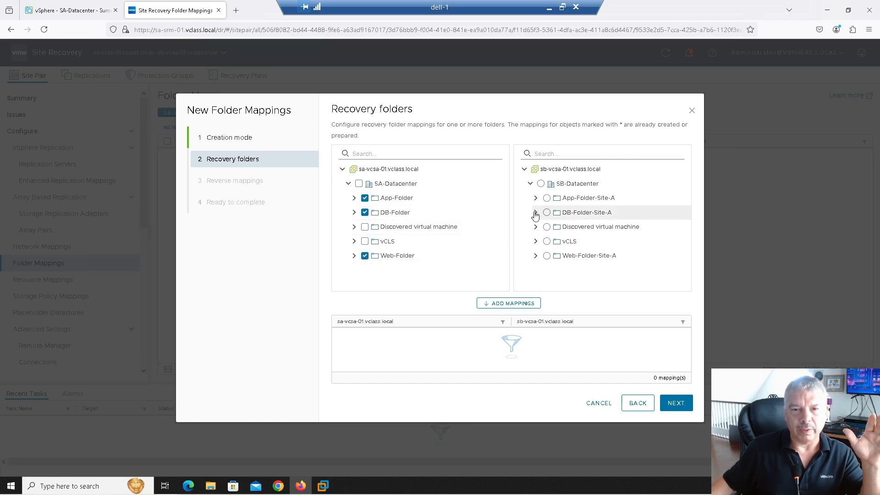
{"action": "left_click", "coordinate": [547, 228]}
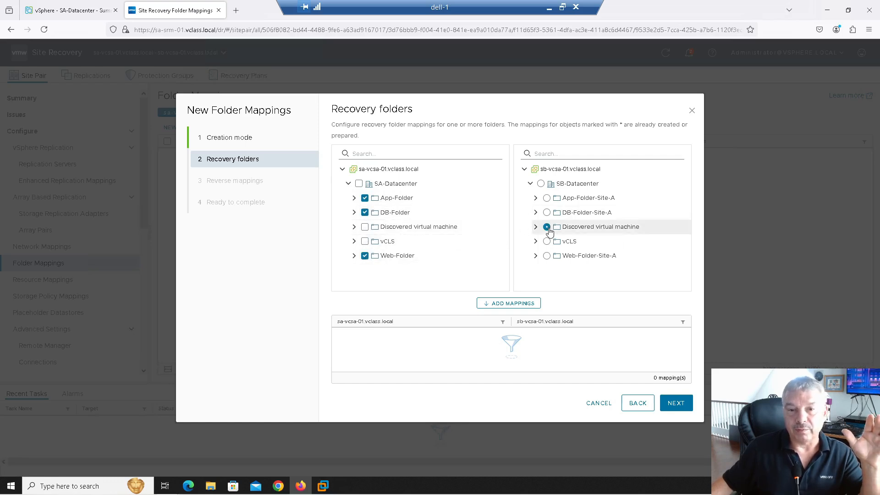
{"action": "left_click", "coordinate": [505, 304]}
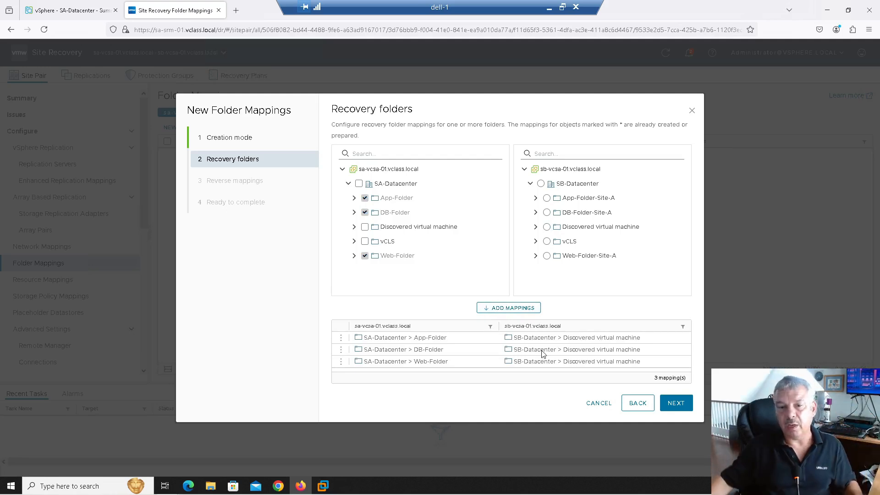
Try a reverse mapping from Discovered virtual machine in SB-Datacenter to App-Folder in SA-Datacenter, and go back to the recovery folders
{"action": "left_click", "coordinate": [676, 403]}
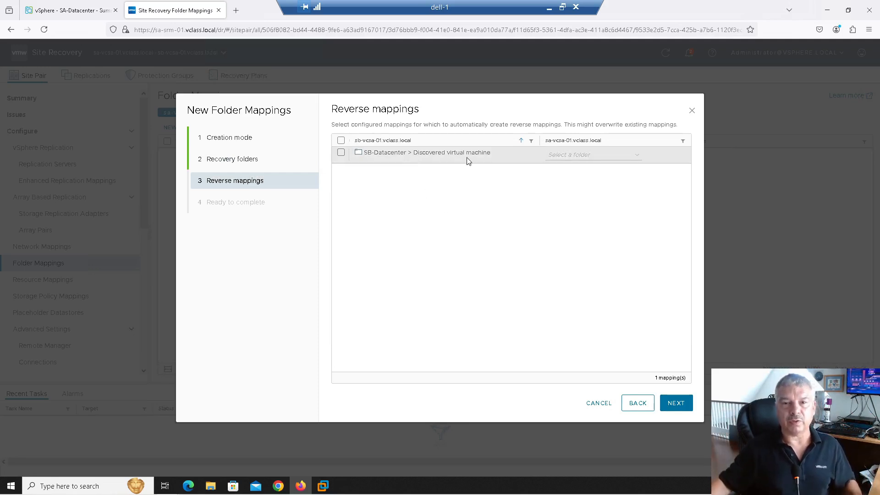
{"action": "left_click", "coordinate": [342, 153]}
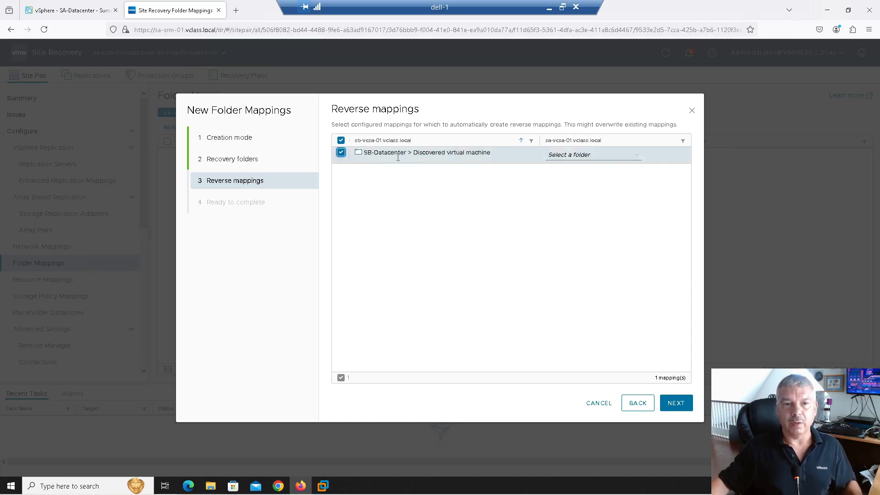
{"action": "left_click", "coordinate": [567, 159]}
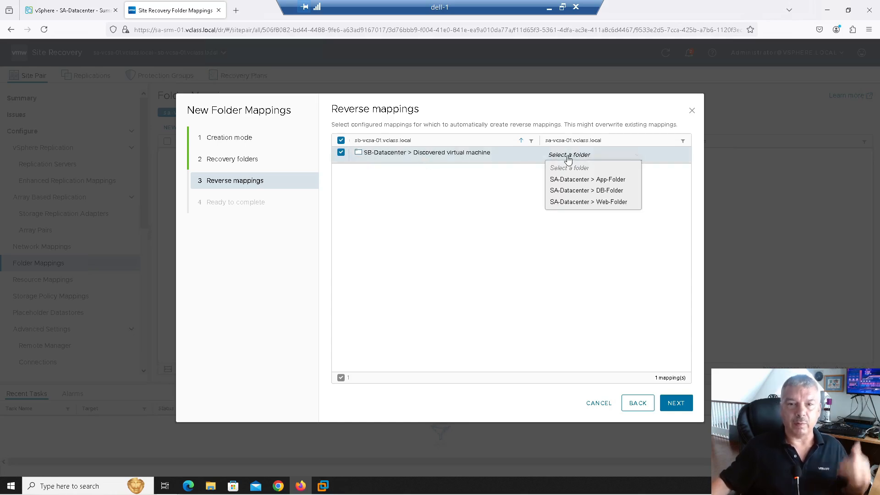
{"action": "left_click", "coordinate": [570, 179]}
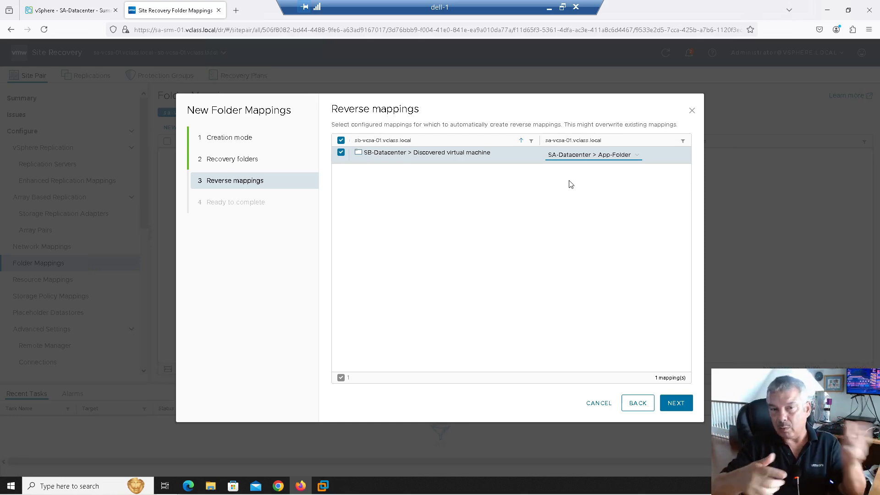
{"action": "left_click", "coordinate": [633, 409]}
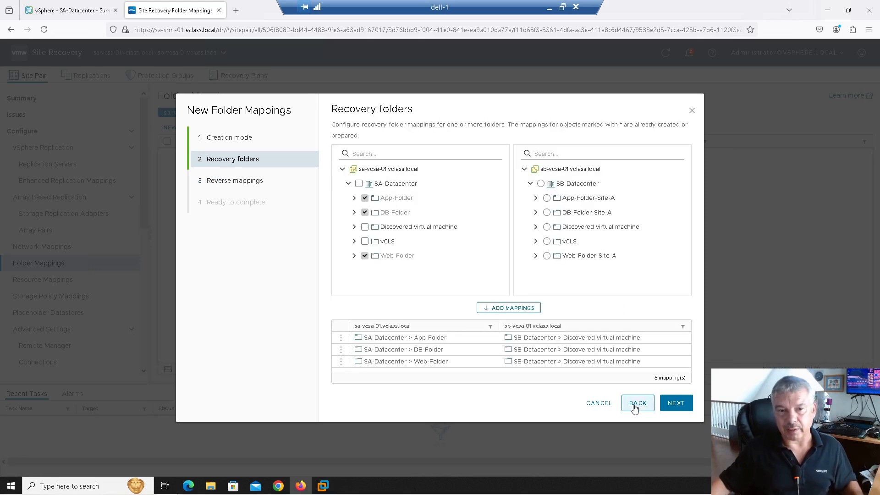
Remove the three prepared mappings that point App-Folder, DB-Folder and Web-Folder to Discovered virtual machine
{"action": "left_click", "coordinate": [634, 409]}
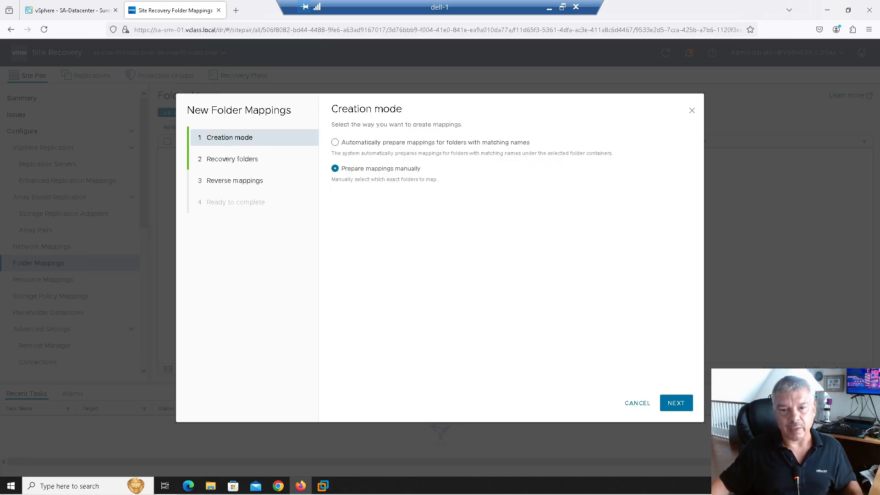
{"action": "left_click", "coordinate": [674, 403]}
{"action": "left_click", "coordinate": [340, 338]}
{"action": "left_click", "coordinate": [359, 346]}
{"action": "left_click", "coordinate": [341, 340]}
{"action": "left_click", "coordinate": [358, 346]}
{"action": "left_click", "coordinate": [340, 339]}
{"action": "left_click", "coordinate": [358, 346]}
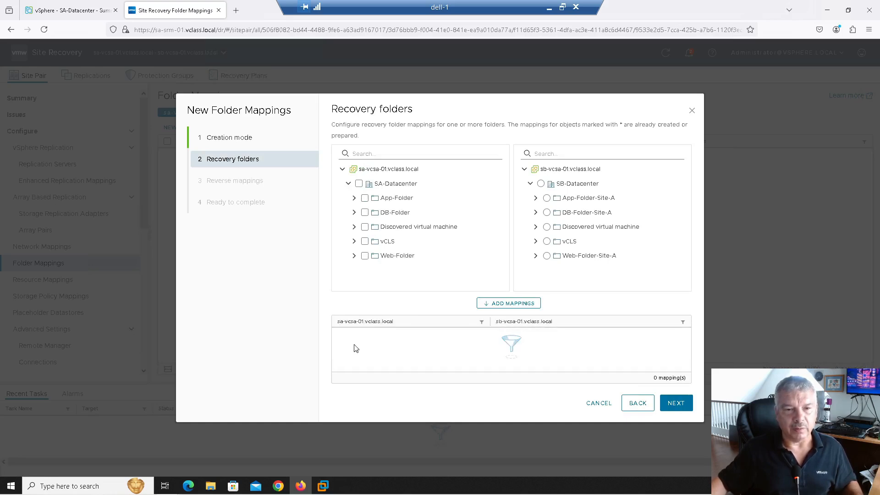
Add individual mappings from App-Folder to App-Folder-Site-A, DB-Folder to DB-Folder-Site-A and Web-Folder to Web-Folder-Site-A, and continue to the reverse mappings
{"action": "left_click", "coordinate": [365, 198]}
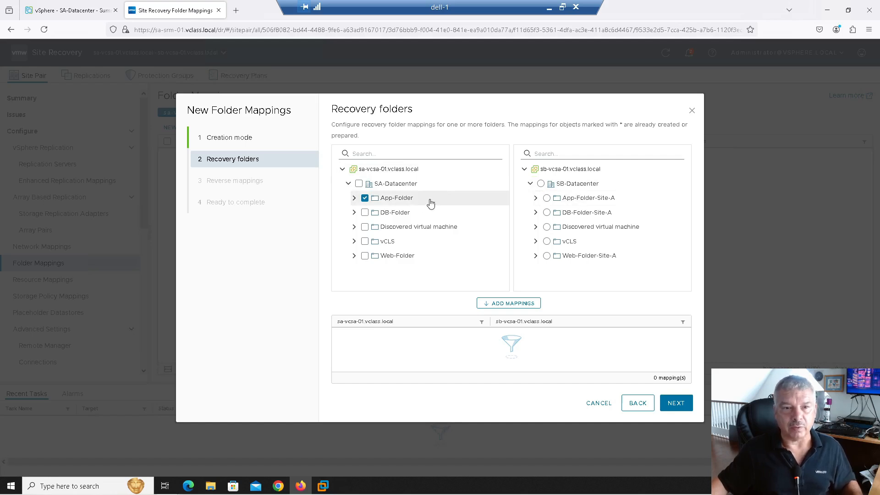
{"action": "left_click", "coordinate": [547, 198]}
{"action": "left_click", "coordinate": [510, 305]}
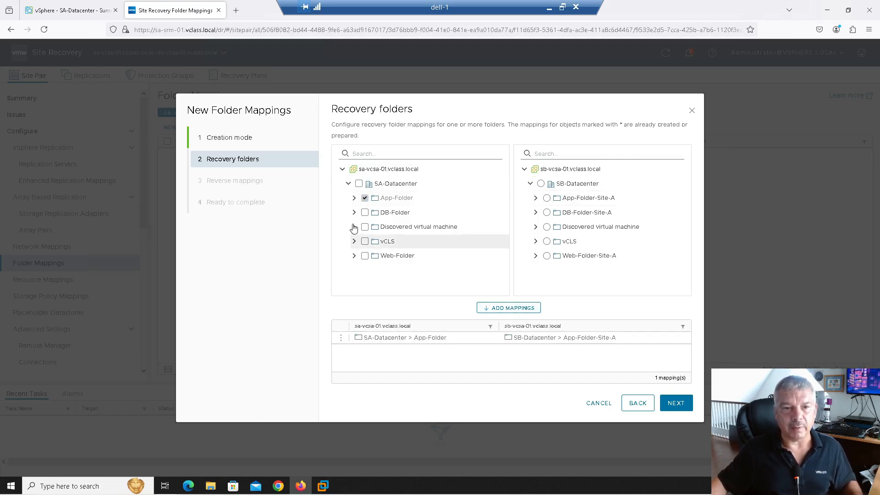
{"action": "left_click", "coordinate": [365, 212]}
{"action": "left_click", "coordinate": [547, 212]}
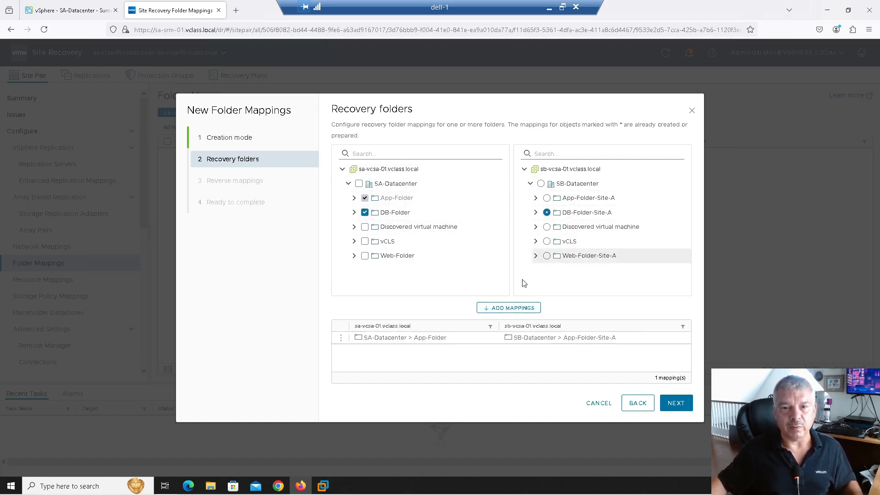
{"action": "left_click", "coordinate": [507, 307]}
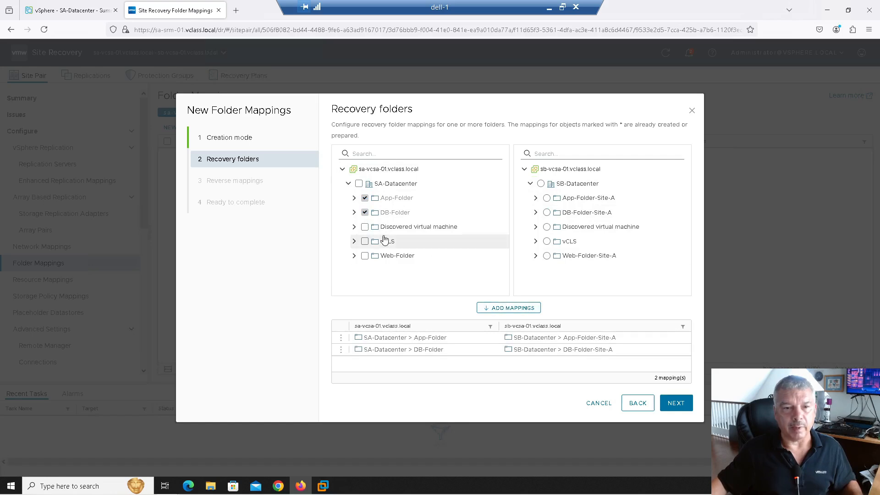
{"action": "left_click", "coordinate": [365, 255]}
{"action": "left_click", "coordinate": [547, 256]}
{"action": "left_click", "coordinate": [504, 309]}
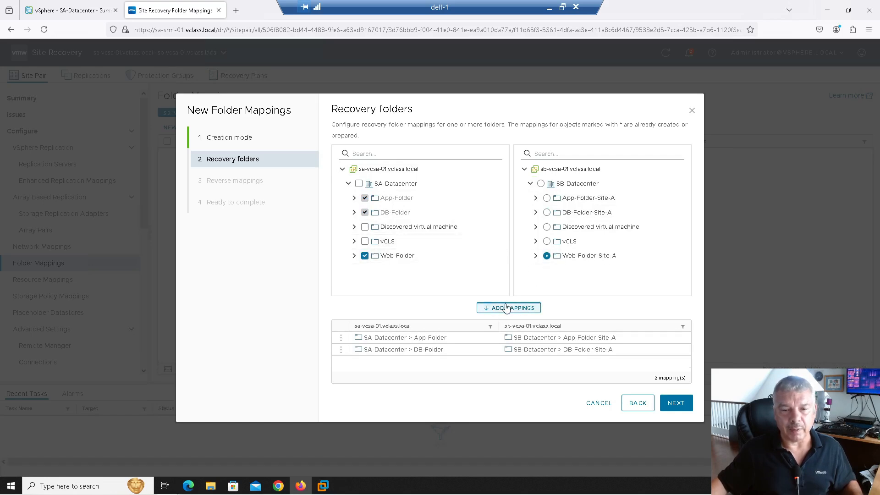
{"action": "left_click", "coordinate": [676, 403]}
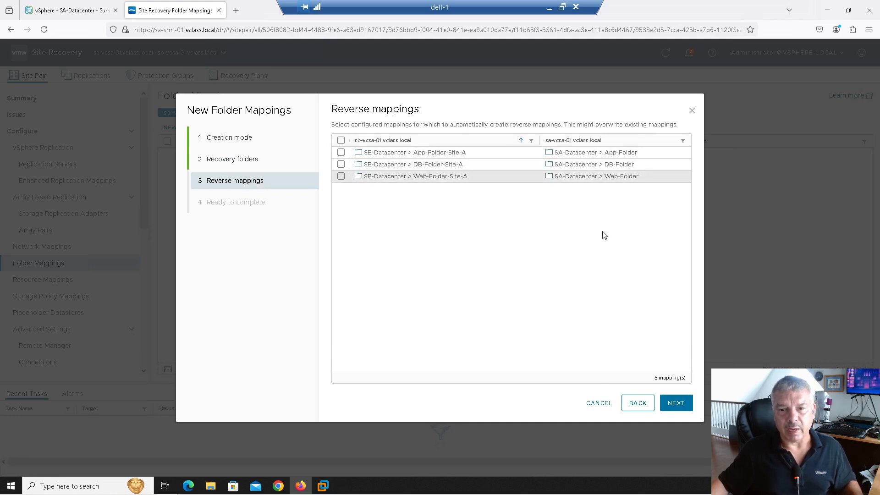
Try to finish the folder mappings without reverse mappings, cancel at the confirmation and return to the reverse mappings
{"action": "left_click", "coordinate": [677, 403]}
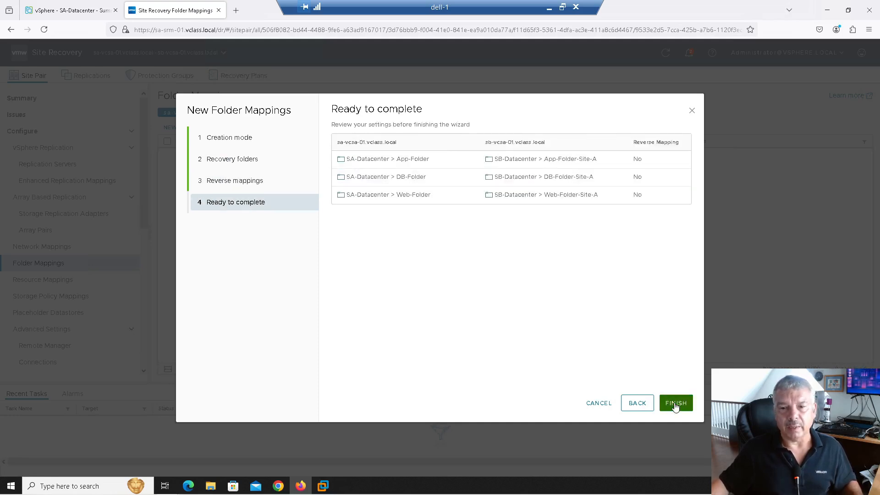
{"action": "left_click", "coordinate": [674, 402]}
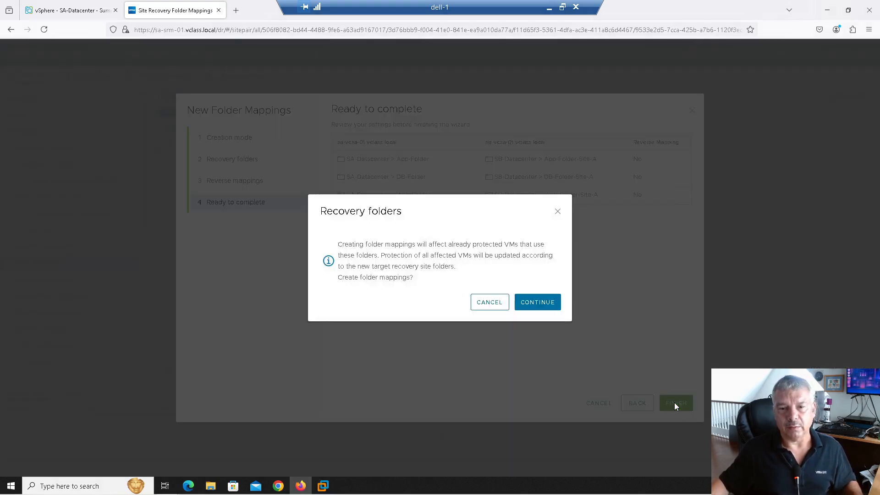
{"action": "left_click", "coordinate": [488, 303]}
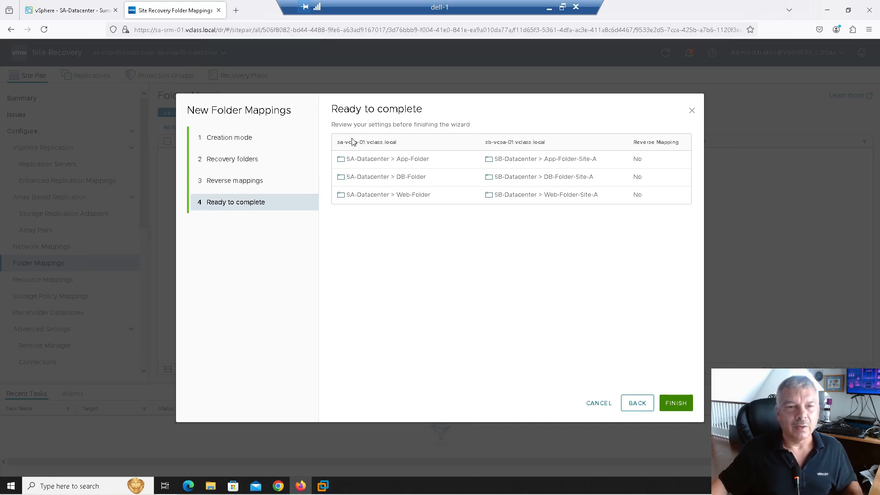
{"action": "left_click", "coordinate": [635, 404]}
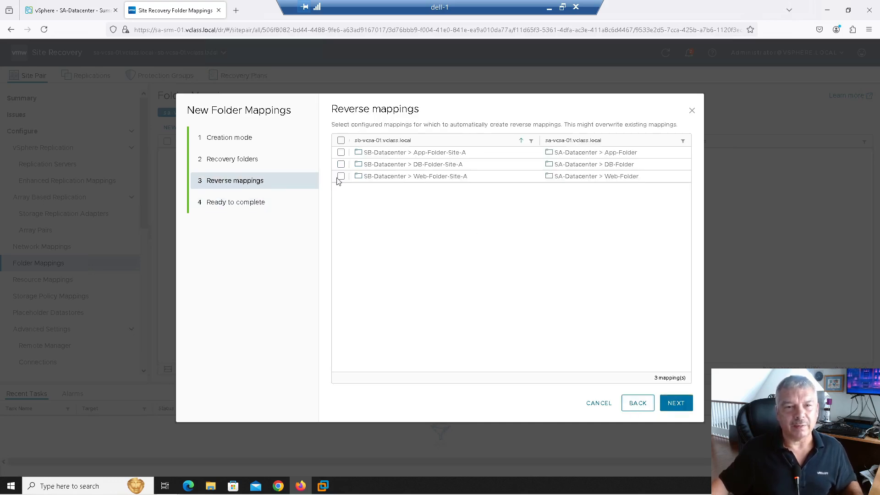
Include reverse mappings for all three folders, finish the wizard and confirm creating the folder mappings
{"action": "left_click", "coordinate": [341, 141]}
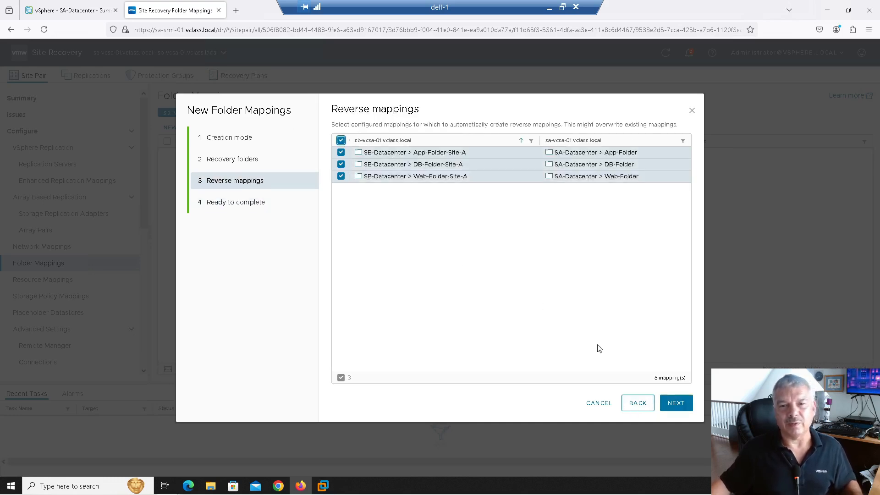
{"action": "left_click", "coordinate": [674, 406]}
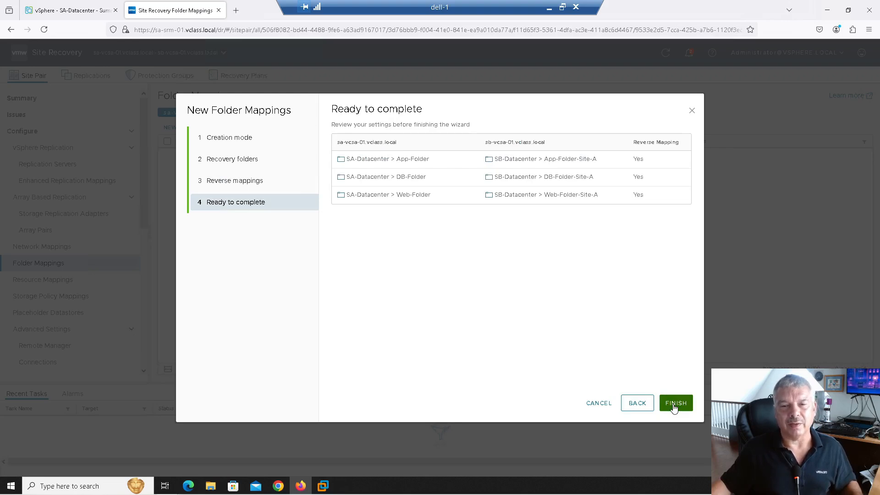
{"action": "left_click", "coordinate": [673, 405]}
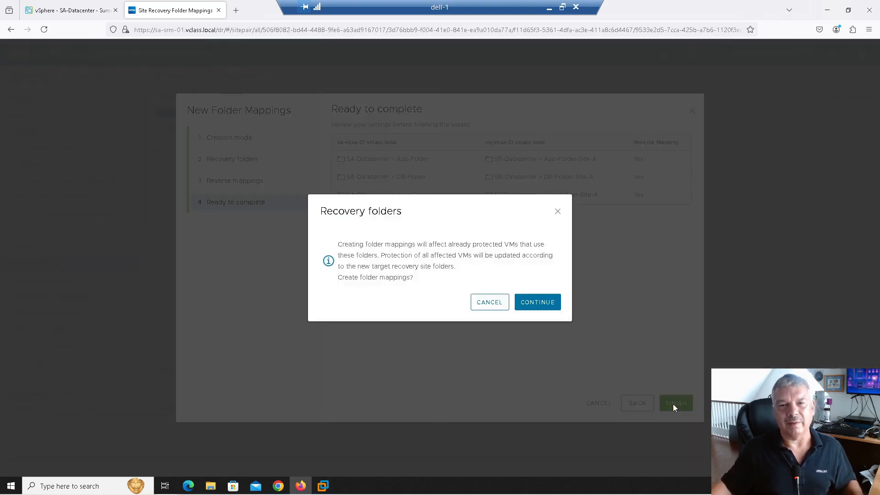
{"action": "left_click", "coordinate": [531, 306]}
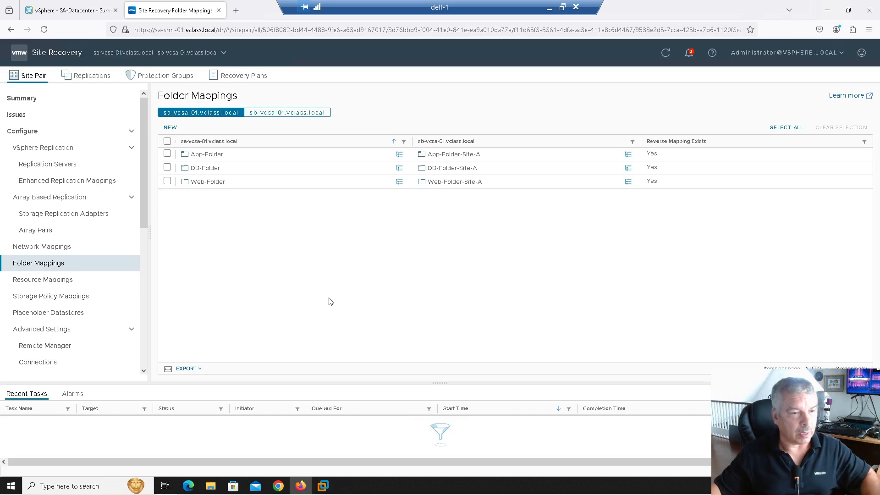
Open the network mappings, and switch to the vSphere Client to check which networks T1-App-01 and T1-DB-01 use
{"action": "left_click", "coordinate": [76, 249]}
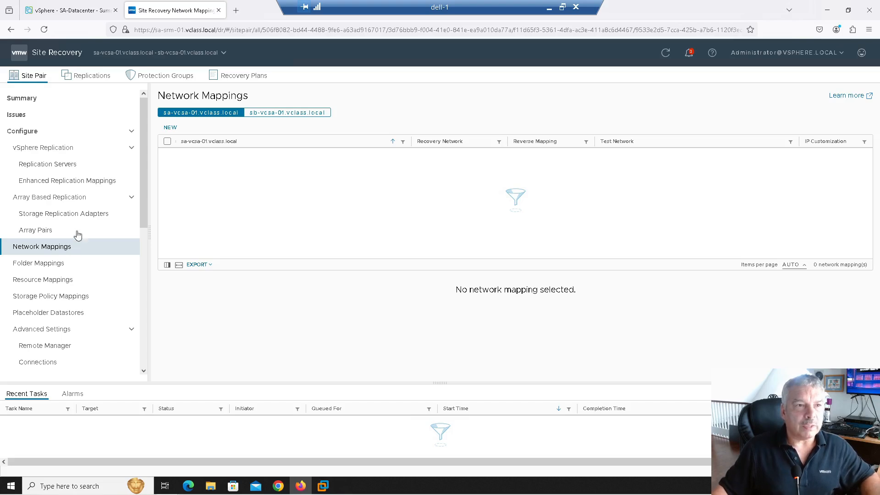
{"action": "left_click", "coordinate": [86, 13]}
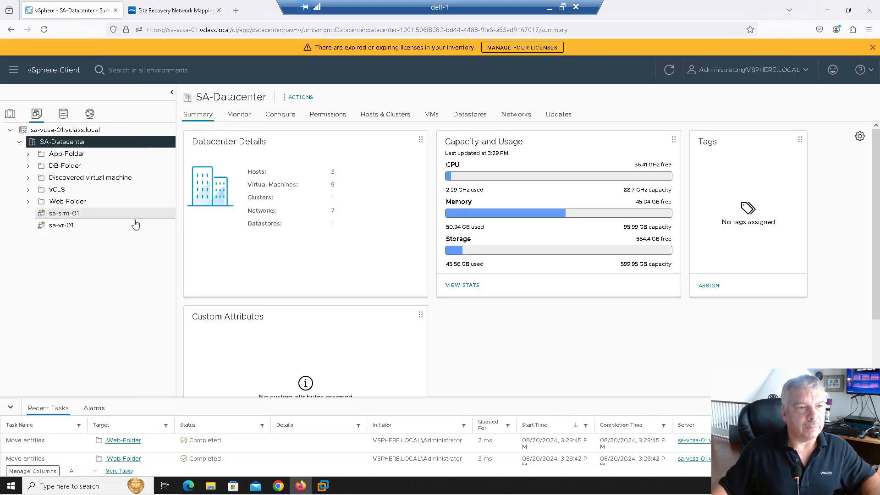
{"action": "left_click", "coordinate": [28, 153]}
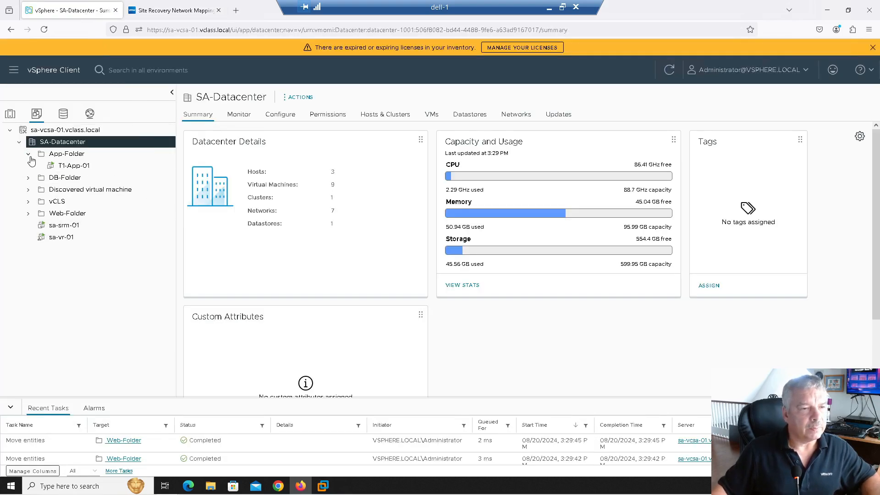
{"action": "left_click", "coordinate": [62, 166]}
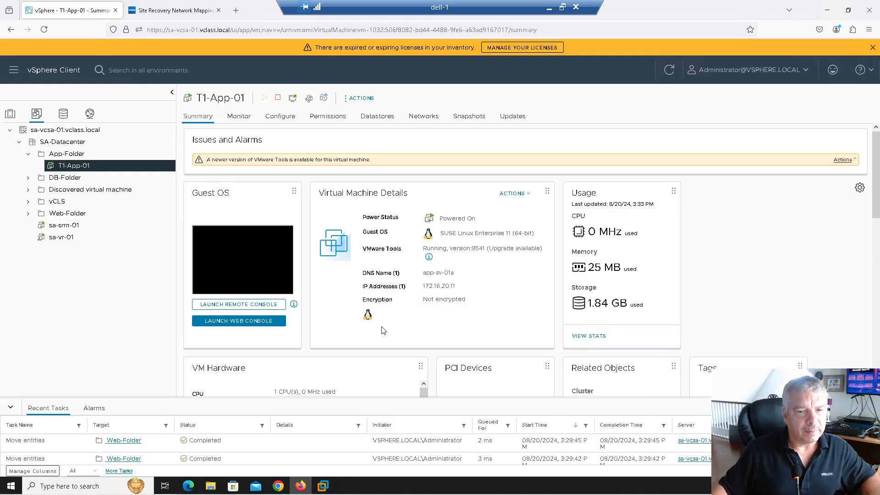
{"action": "scroll", "coordinate": [349, 323], "scroll_direction": "down", "scroll_amount": 3}
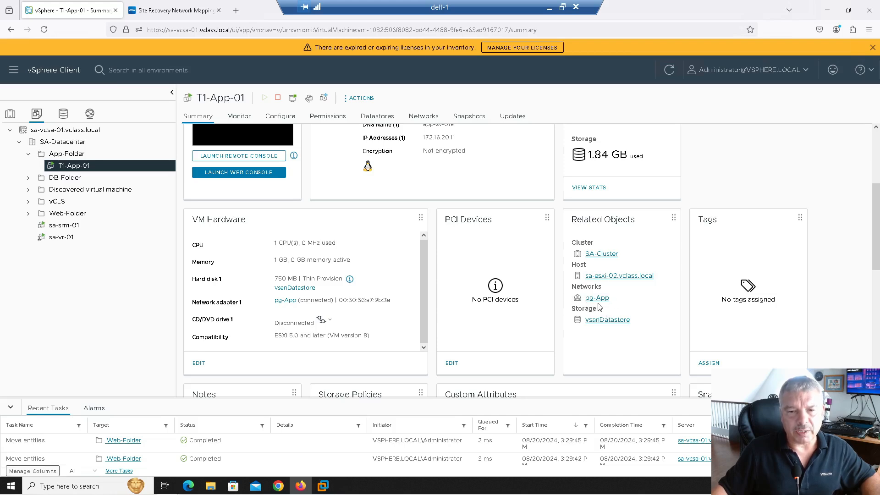
{"action": "left_click", "coordinate": [28, 179]}
{"action": "left_click", "coordinate": [64, 190]}
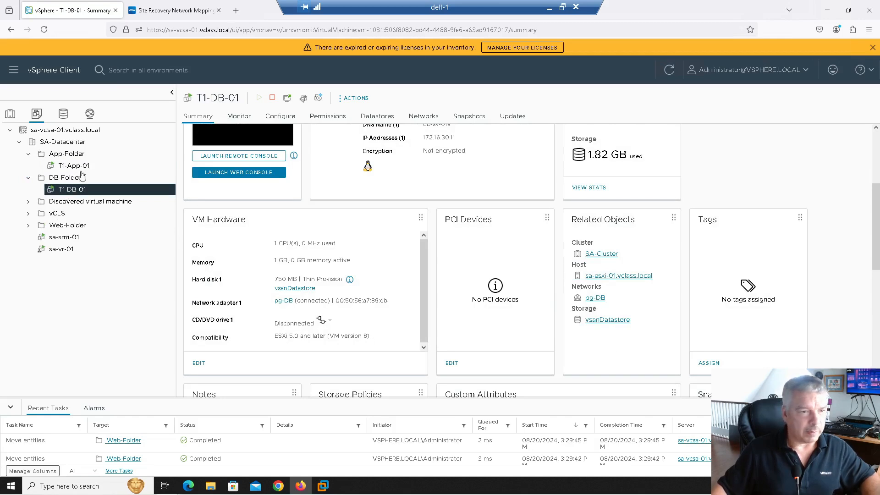
Check which networks T1-Web-01 and T1-Web-02 in Web-Folder are connected to
{"action": "left_click", "coordinate": [28, 225]}
{"action": "left_click", "coordinate": [74, 237]}
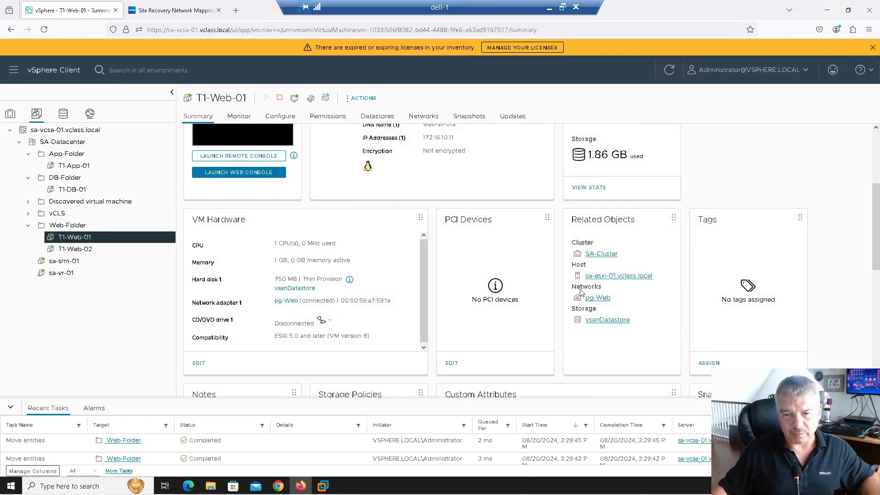
{"action": "left_click", "coordinate": [74, 249]}
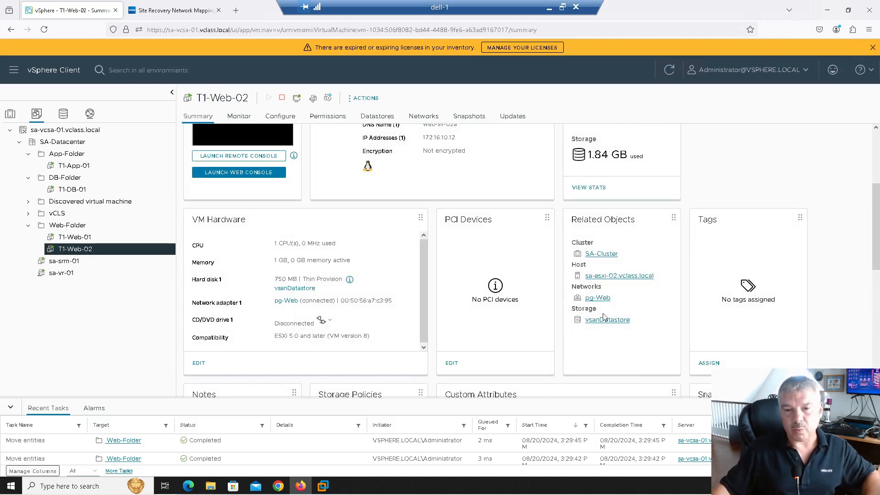
Examine the pg-App, pg-DB and pg-Web port groups on SA-vDS-01 in the network inventory
{"action": "left_click", "coordinate": [90, 115]}
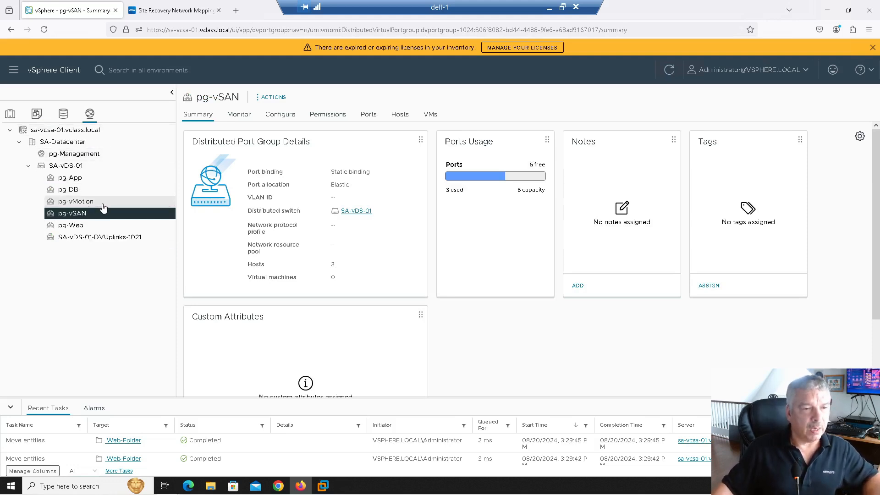
{"action": "left_click", "coordinate": [60, 180]}
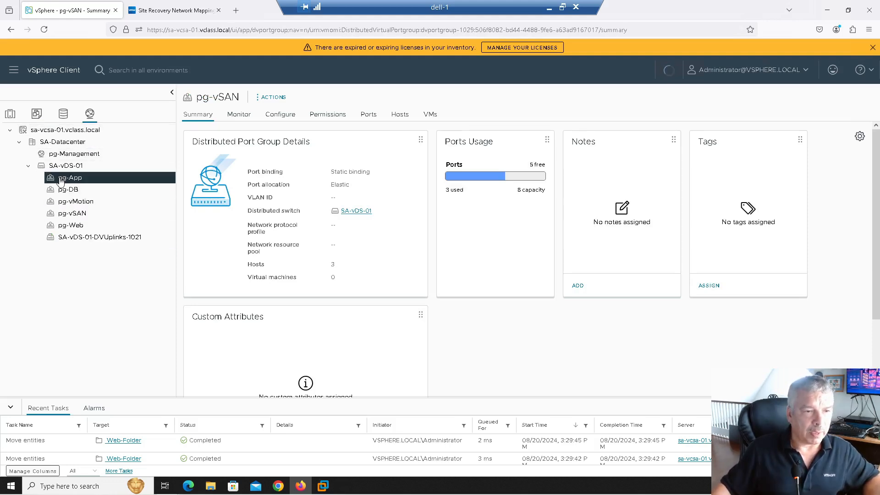
{"action": "left_click", "coordinate": [63, 192]}
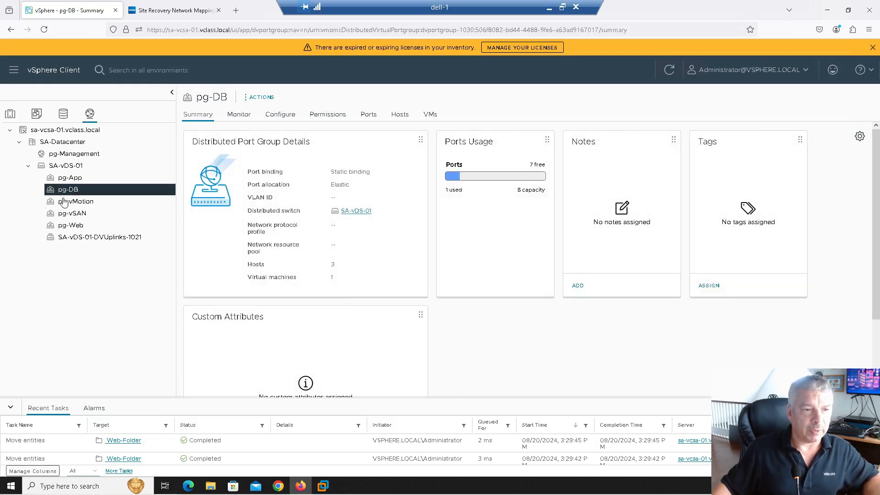
{"action": "left_click", "coordinate": [61, 229]}
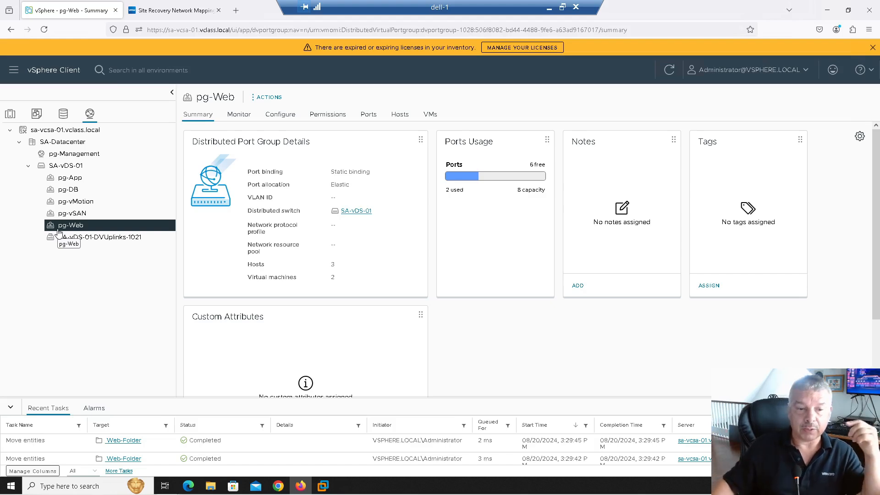
Switch to the sb-vcsa-01 vSphere Client in Chrome and create a distributed port group named pg-Web with default settings on SB-vDS-01
{"action": "left_click", "coordinate": [277, 486]}
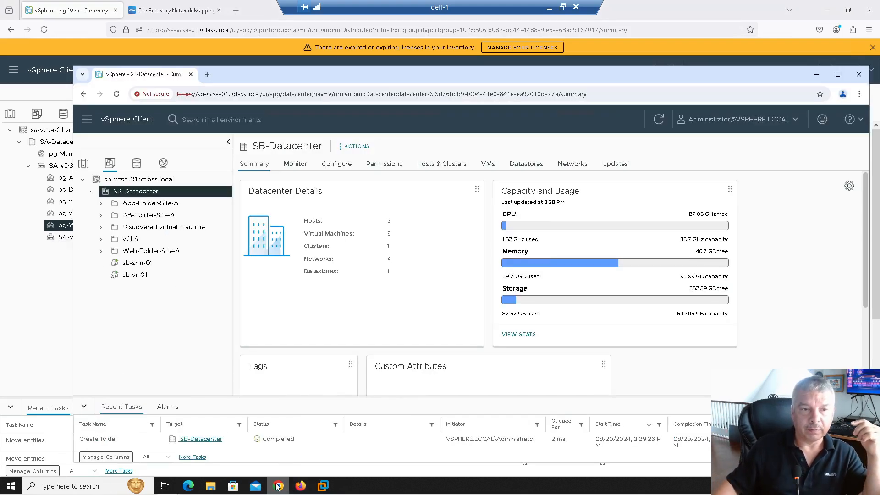
{"action": "left_click", "coordinate": [164, 161]}
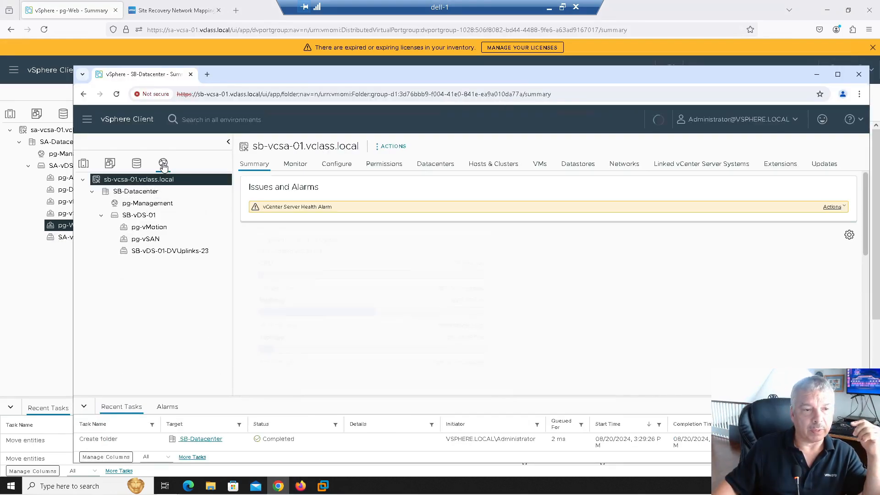
{"action": "left_click", "coordinate": [131, 216]}
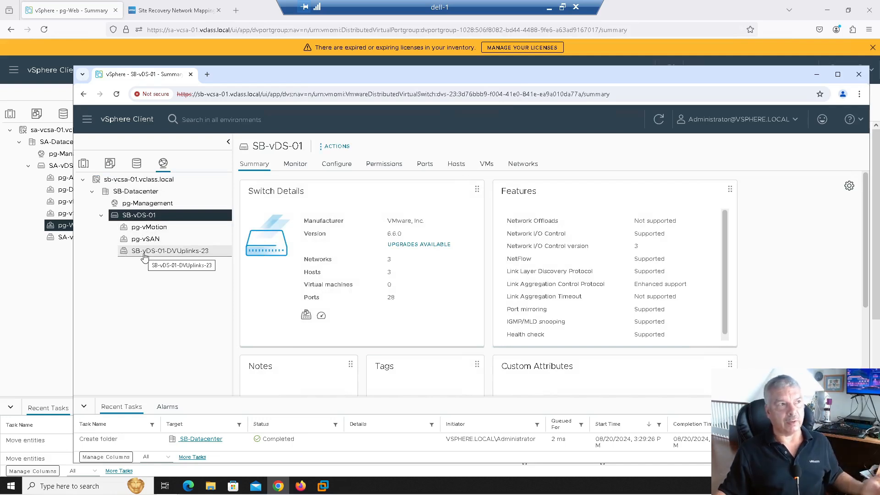
{"action": "right_click", "coordinate": [140, 218]}
{"action": "mouse_move", "coordinate": [204, 238]}
{"action": "left_click", "coordinate": [295, 243]}
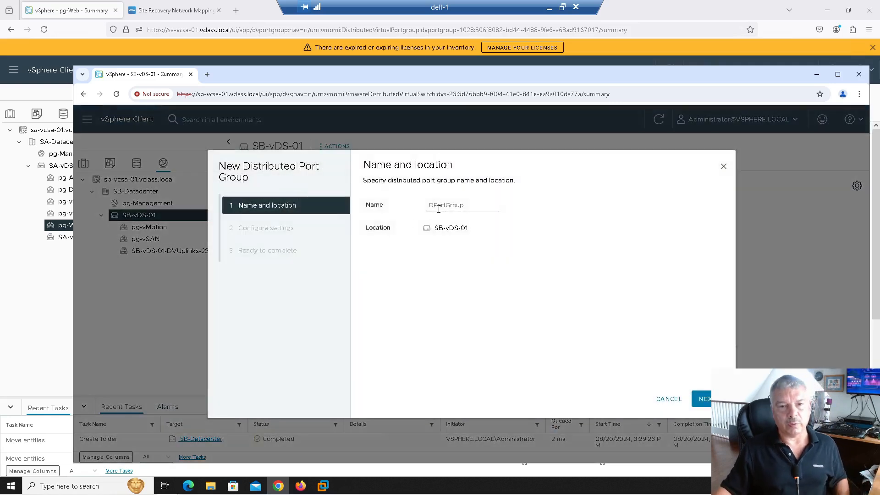
{"action": "left_click_drag", "start_coordinate": [471, 209], "coordinate": [385, 210]}
{"action": "type", "text": "pg-Web"}
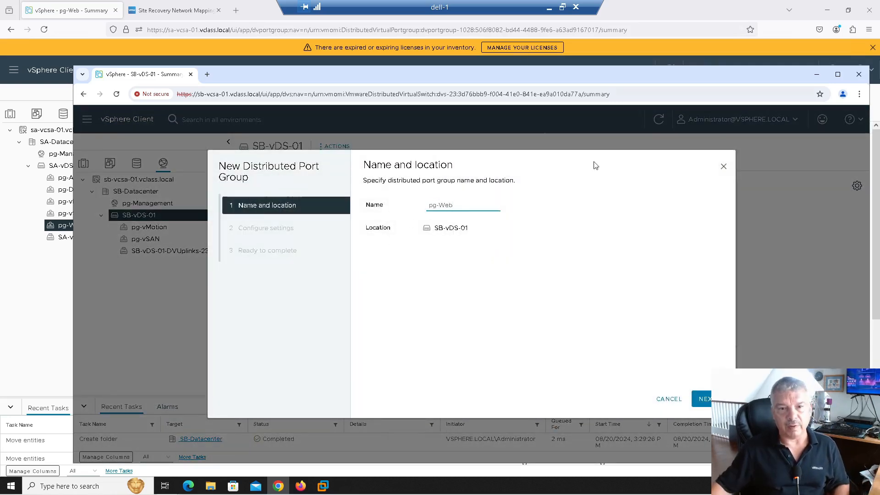
{"action": "left_click", "coordinate": [702, 399]}
{"action": "left_click", "coordinate": [703, 399]}
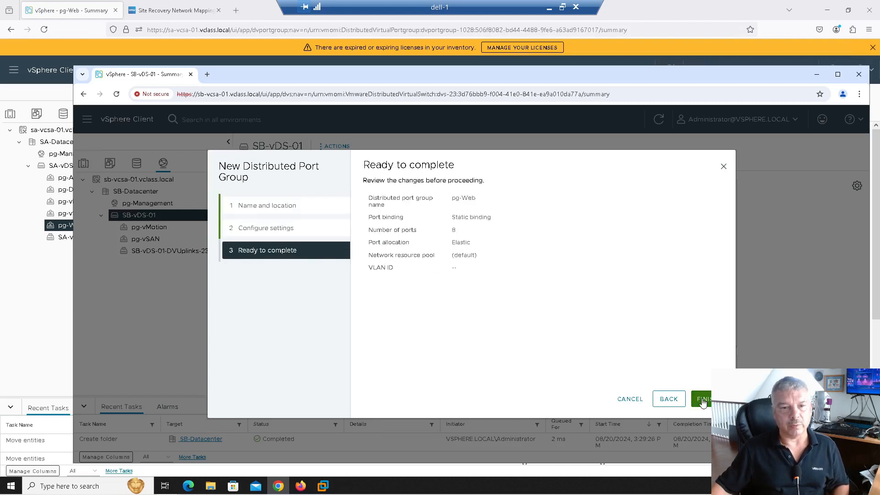
{"action": "left_click", "coordinate": [702, 400]}
Create a second distributed port group named pg-DB on SB-vDS-01, keeping the default settings
{"action": "right_click", "coordinate": [196, 217]}
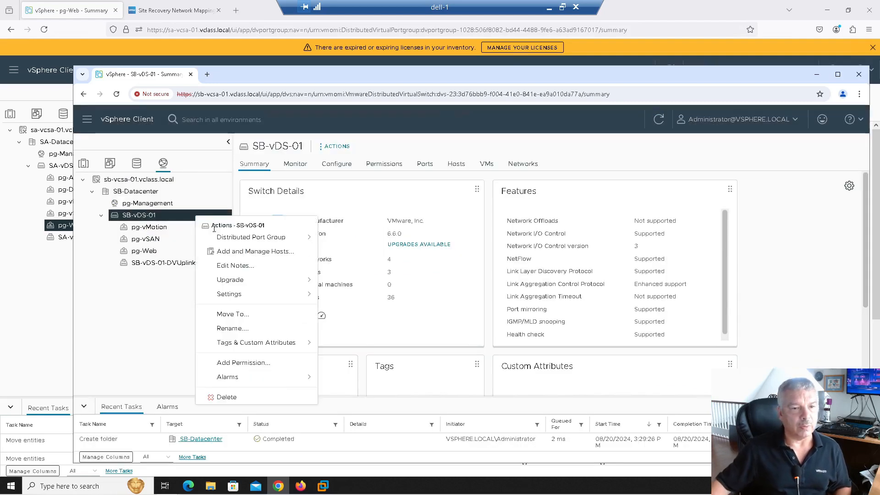
{"action": "mouse_move", "coordinate": [247, 237]}
{"action": "left_click", "coordinate": [357, 243]}
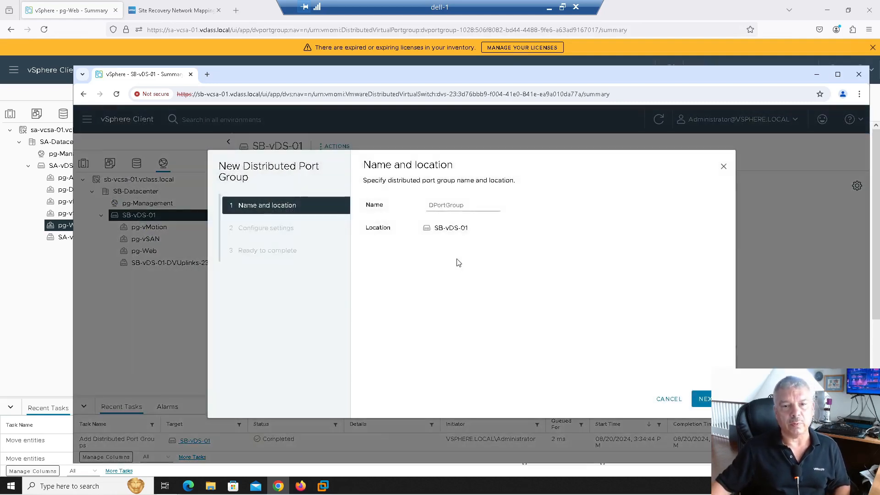
{"action": "left_click", "coordinate": [450, 205]}
{"action": "key", "text": "BackSpace"}
{"action": "key", "text": "BackSpace"}
{"action": "key", "text": "BackSpace"}
{"action": "key", "text": "BackSpace"}
{"action": "key", "text": "BackSpace"}
{"action": "key", "text": "BackSpace"}
{"action": "key", "text": "Delete"}
{"action": "key", "text": "Delete"}
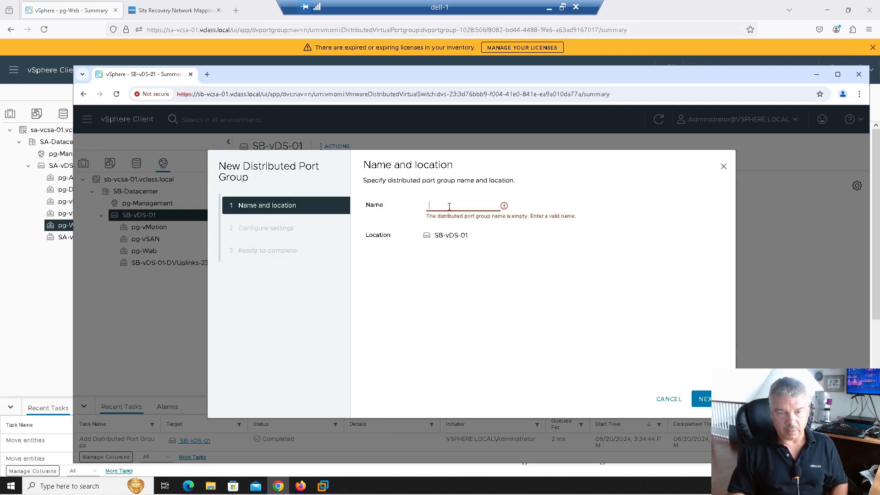
{"action": "type", "text": "pg-DB"}
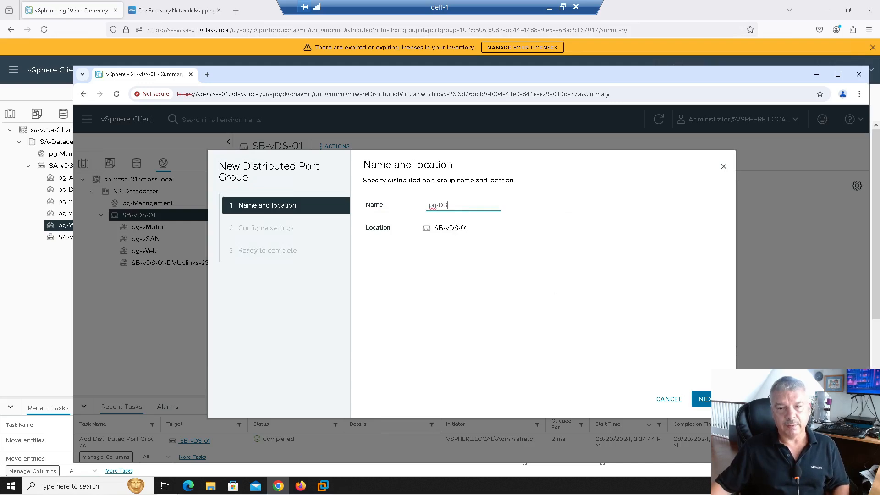
{"action": "left_click", "coordinate": [705, 399]}
{"action": "left_click", "coordinate": [706, 400]}
{"action": "left_click", "coordinate": [706, 400]}
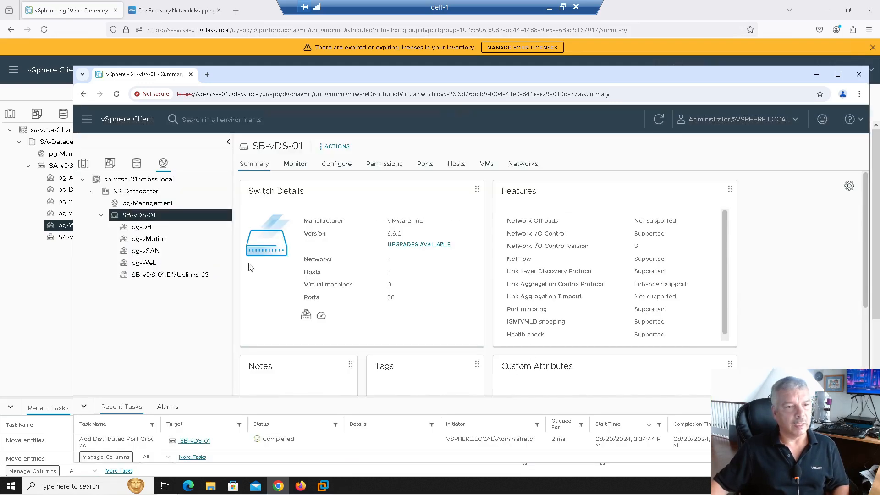
Create a distributed port group named pg-App on SB-vDS-01 with the default settings
{"action": "right_click", "coordinate": [143, 218]}
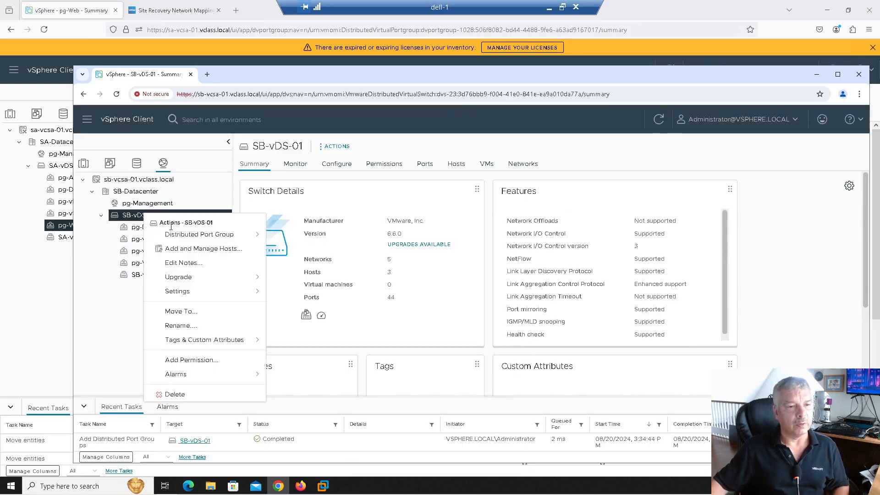
{"action": "mouse_move", "coordinate": [200, 235]}
{"action": "left_click", "coordinate": [310, 243]}
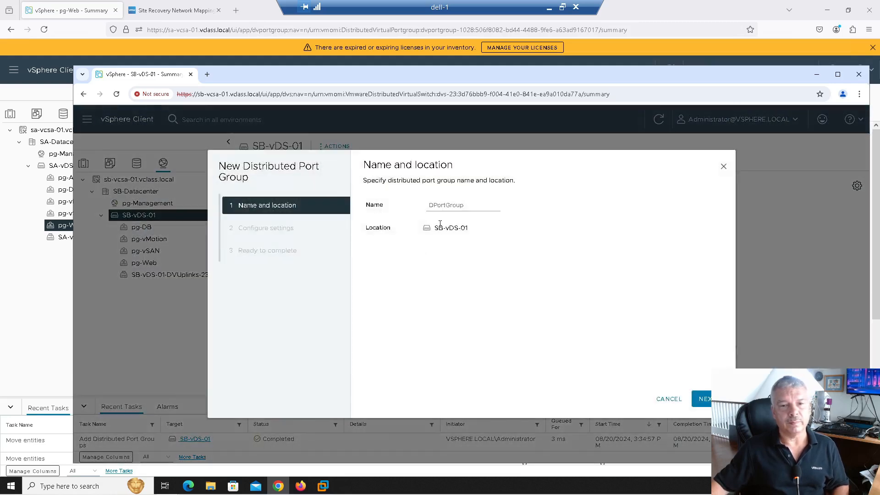
{"action": "type", "text": "pg-App"}
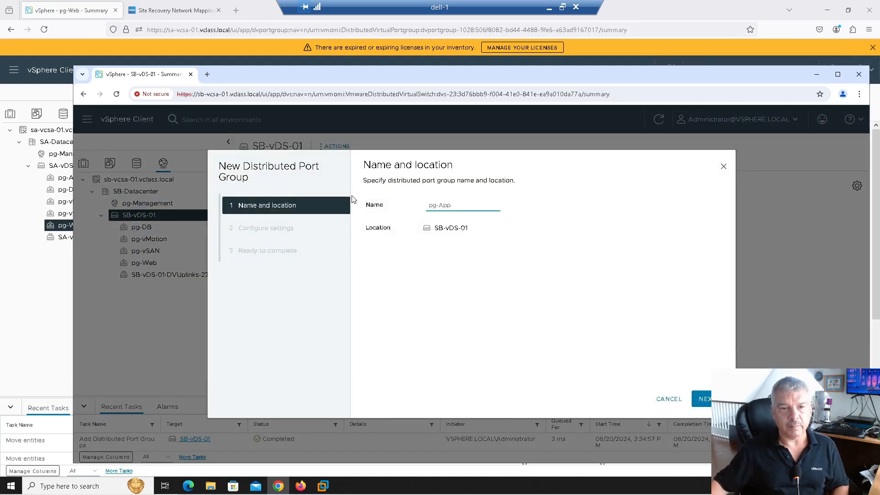
{"action": "left_click", "coordinate": [701, 398]}
{"action": "left_click", "coordinate": [701, 398]}
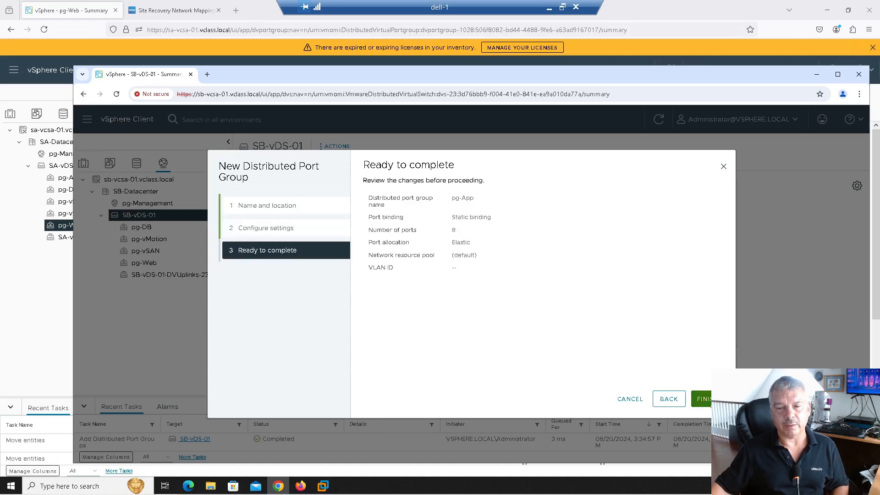
{"action": "left_click", "coordinate": [701, 399]}
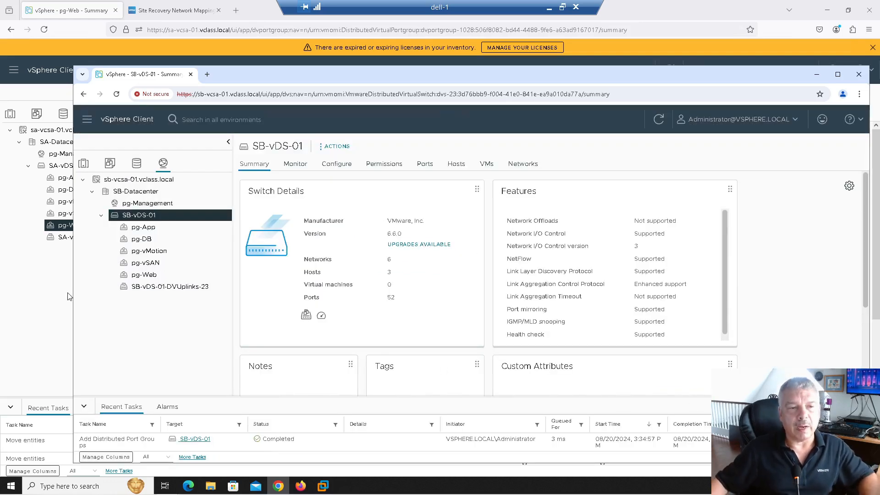
Return to Site Recovery in Firefox and start new network mappings, automatically prepared for networks with matching names
{"action": "left_click", "coordinate": [48, 286]}
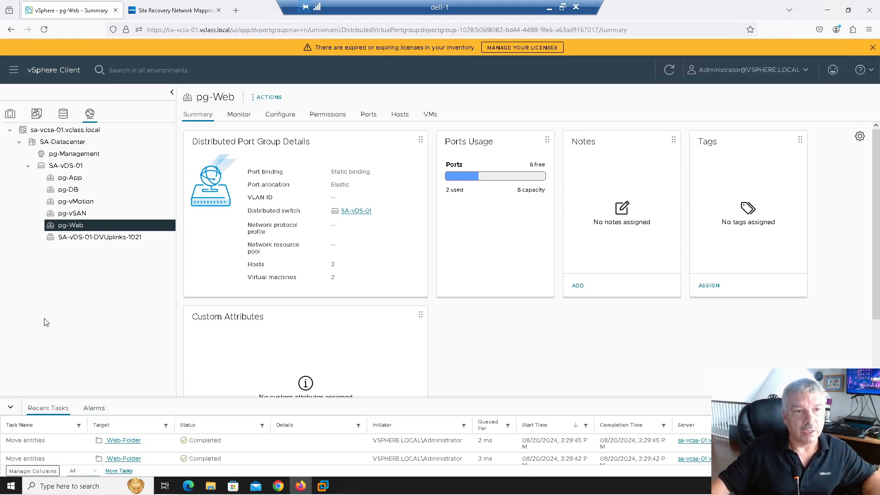
{"action": "left_click", "coordinate": [134, 11]}
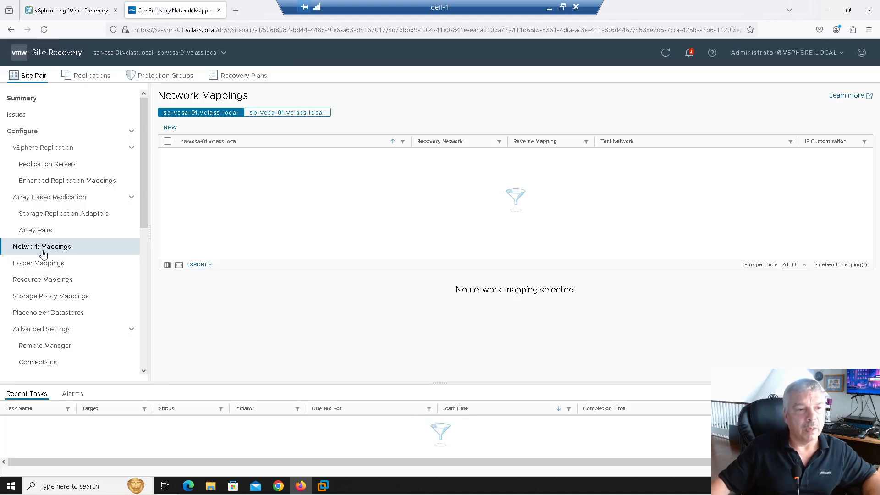
{"action": "left_click", "coordinate": [170, 128]}
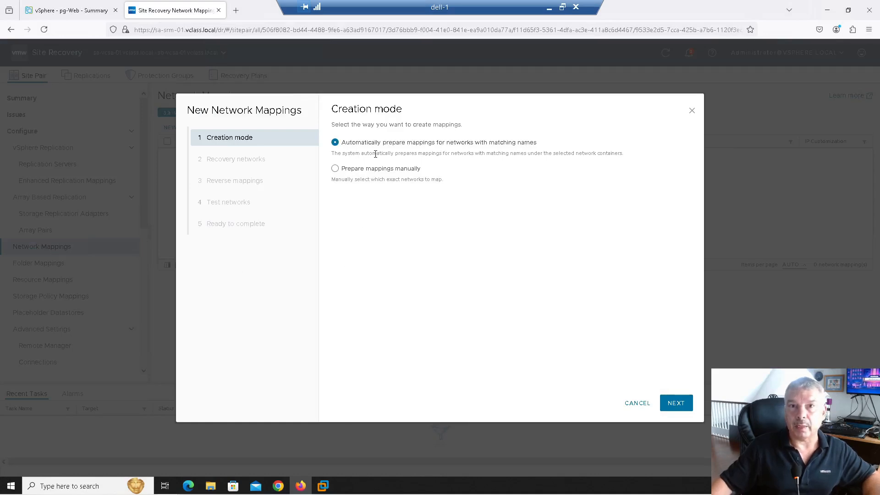
{"action": "left_click", "coordinate": [676, 403]}
Try adding automatic mappings from SA-Datacenter to SB-Datacenter, and remove the prepared pg-Management mapping
{"action": "left_click", "coordinate": [359, 184]}
{"action": "left_click", "coordinate": [541, 184]}
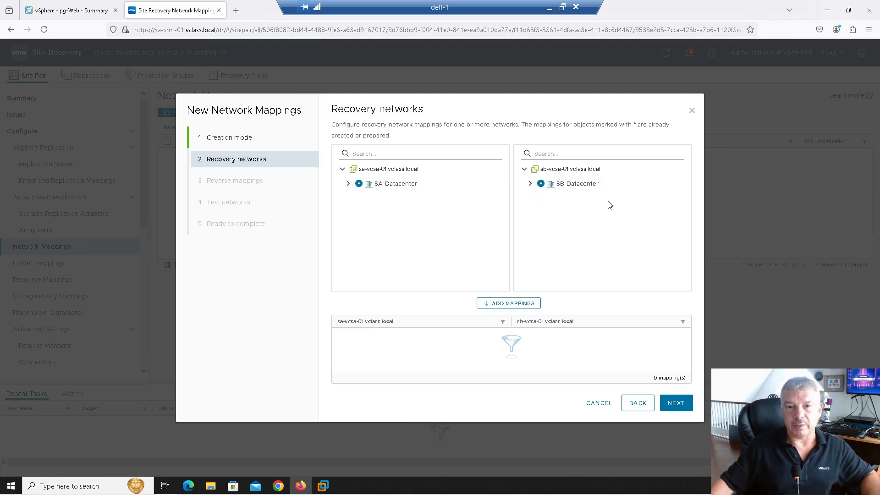
{"action": "left_click", "coordinate": [499, 303]}
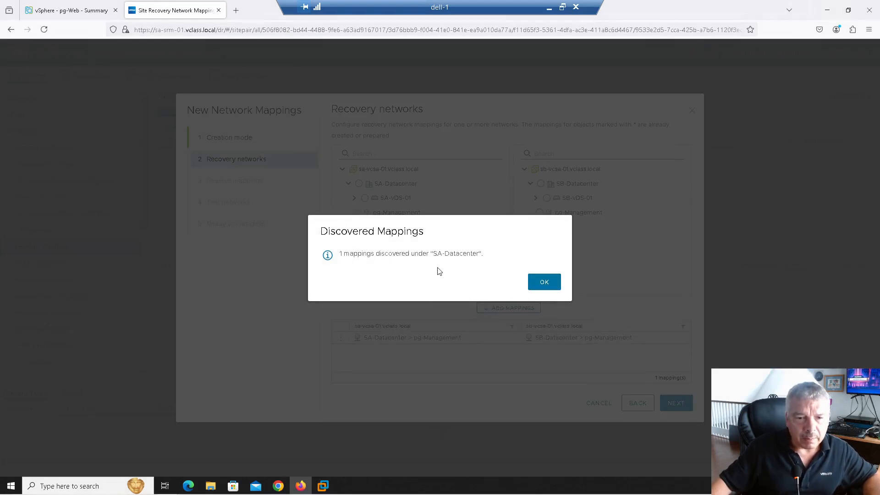
{"action": "left_click", "coordinate": [544, 282]}
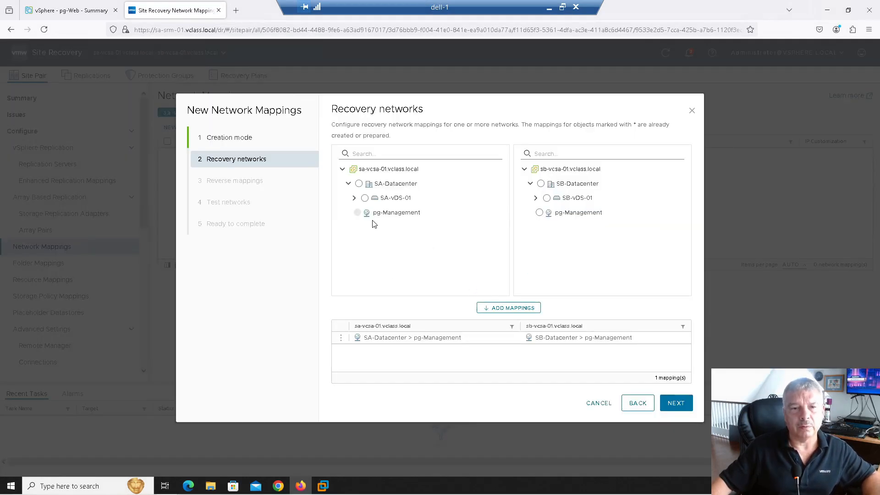
{"action": "left_click", "coordinate": [354, 198]}
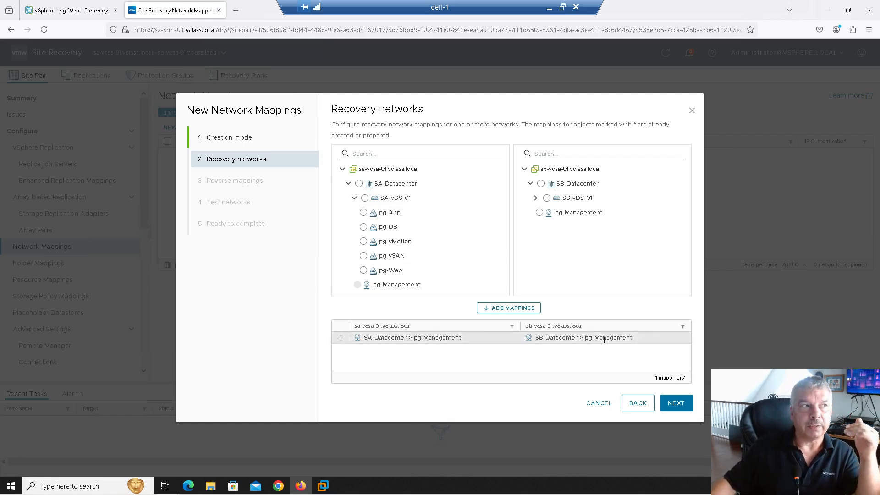
{"action": "left_click", "coordinate": [341, 338]}
{"action": "left_click", "coordinate": [373, 338]}
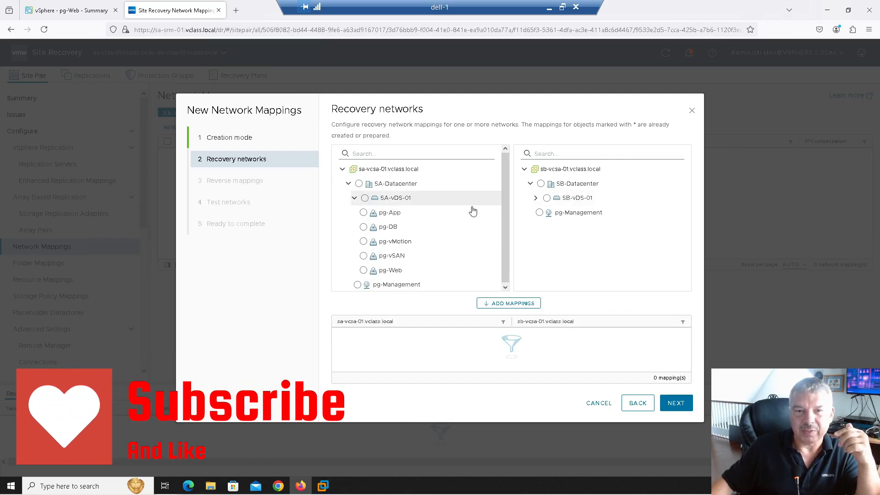
Add automatic network mappings from SA-vDS-01 to SB-vDS-01 and acknowledge the discovered mappings
{"action": "left_click", "coordinate": [535, 199]}
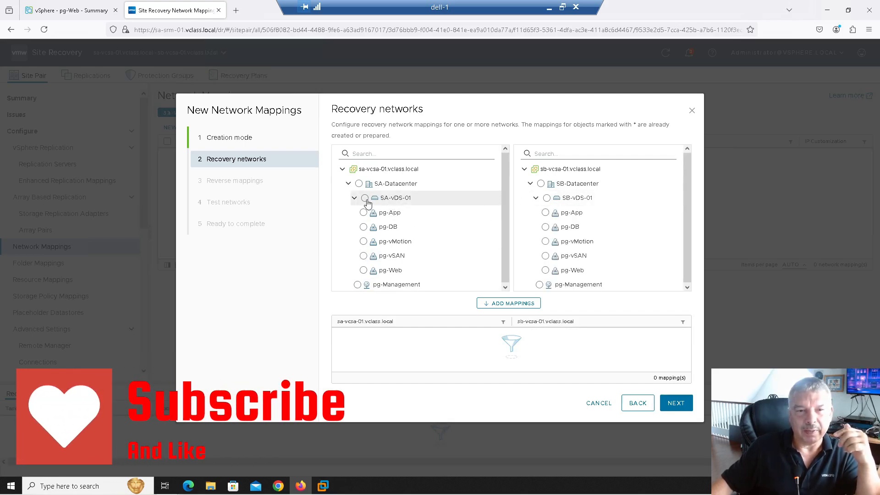
{"action": "left_click", "coordinate": [546, 199]}
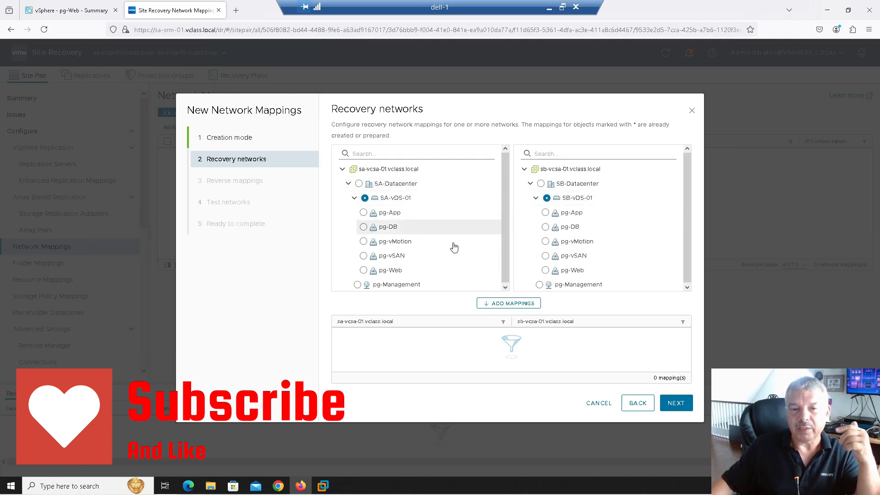
{"action": "left_click", "coordinate": [502, 304]}
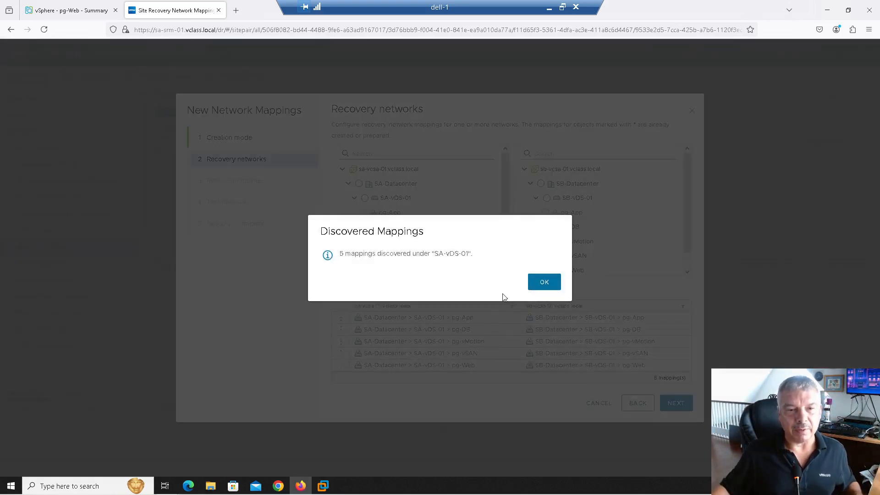
{"action": "left_click", "coordinate": [544, 282]}
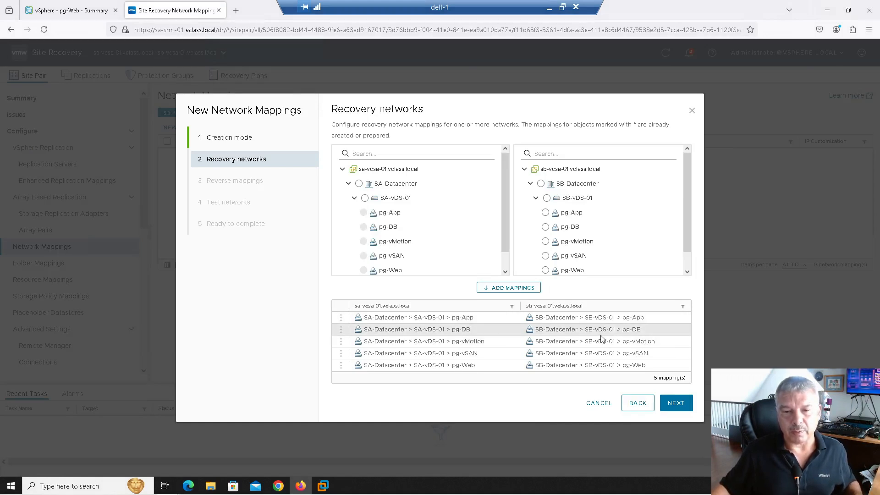
Remove the prepared network mappings for pg-vMotion and pg-vSAN
{"action": "left_click", "coordinate": [340, 341]}
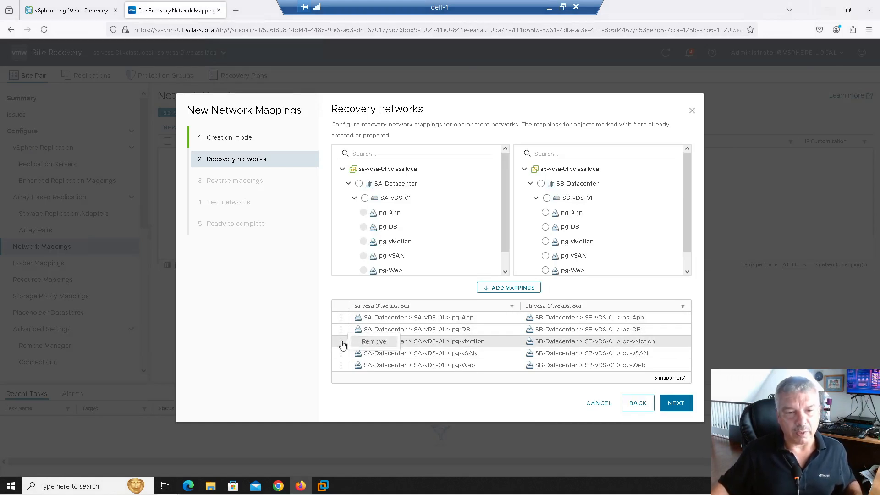
{"action": "left_click", "coordinate": [366, 343]}
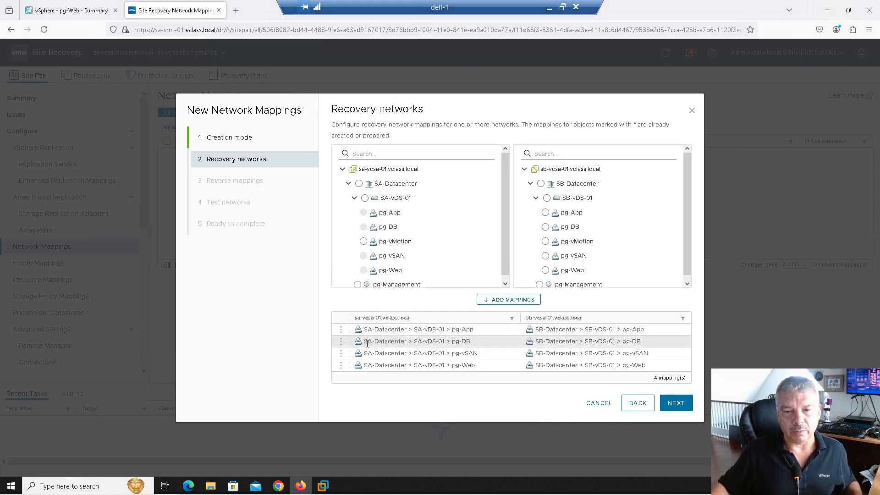
{"action": "left_click", "coordinate": [340, 353]}
{"action": "left_click", "coordinate": [373, 354]}
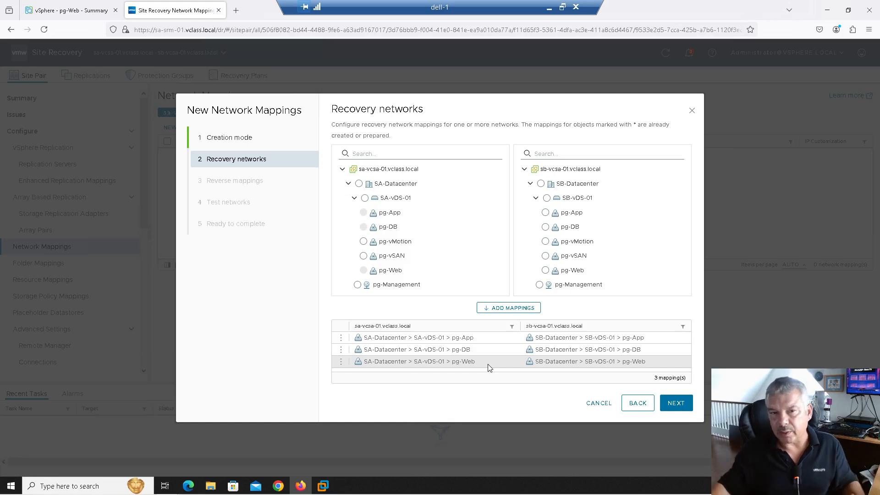
Include automatic reverse mappings for all three prepared networks: pg-App, pg-DB and pg-Web
{"action": "left_click", "coordinate": [691, 406]}
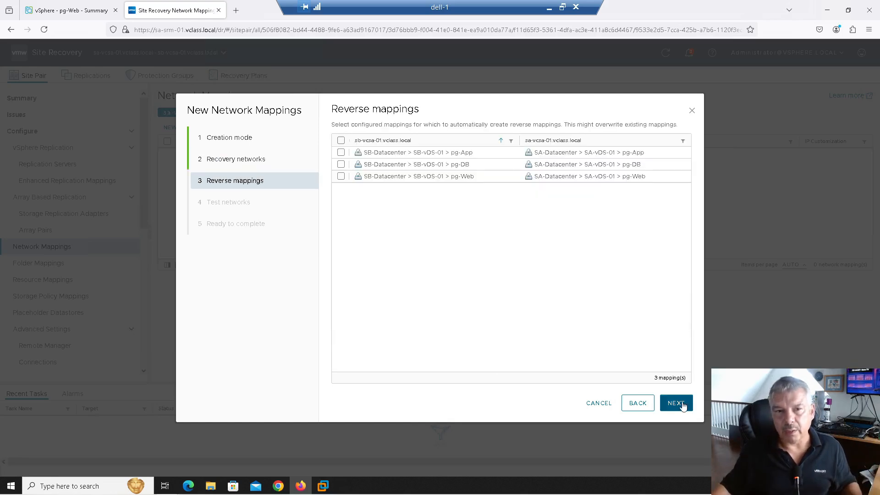
{"action": "left_click", "coordinate": [340, 140]}
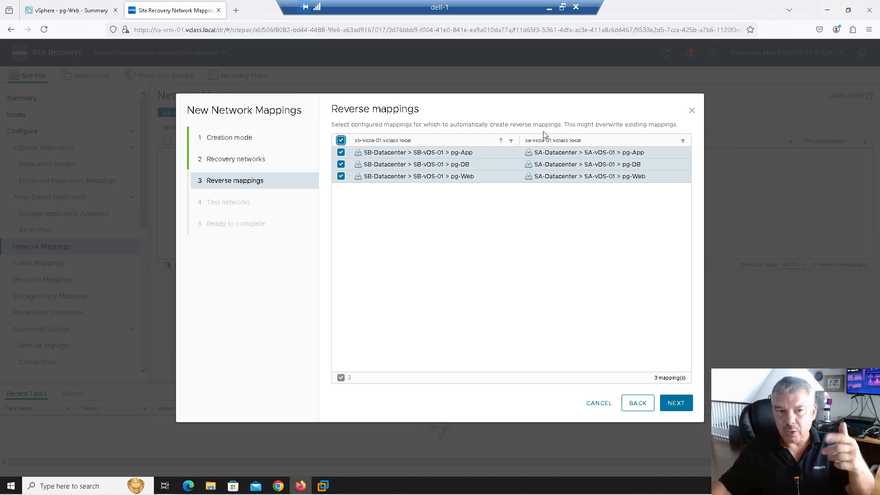
{"action": "left_click", "coordinate": [676, 404]}
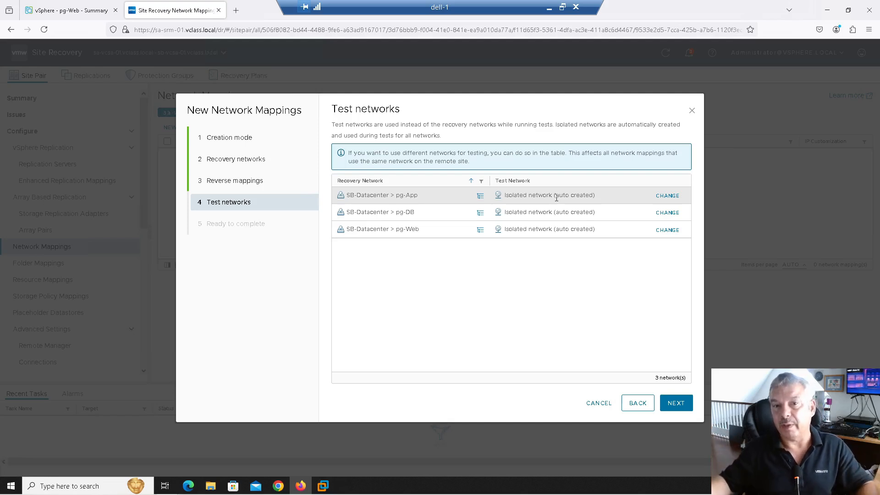
Examine which specific networks under SB-vDS-01 can serve as the test network for pg-App, without saving a change
{"action": "left_click", "coordinate": [669, 196]}
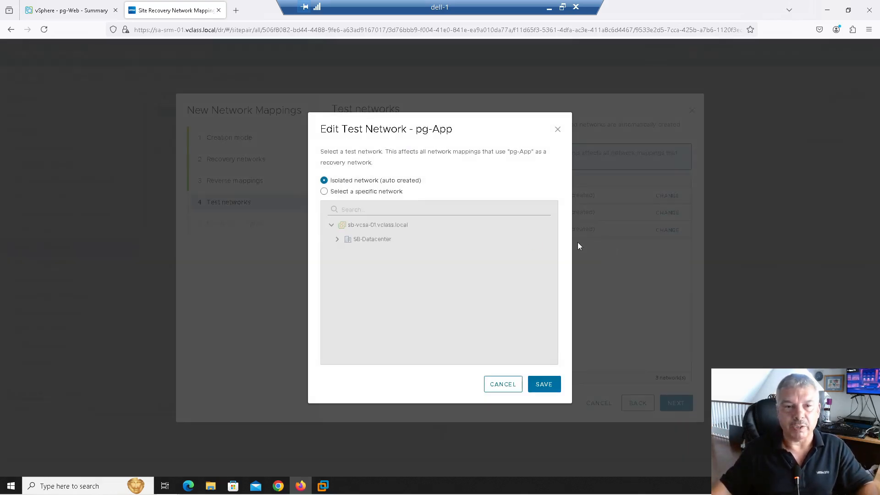
{"action": "left_click", "coordinate": [336, 194]}
{"action": "left_click", "coordinate": [337, 239]}
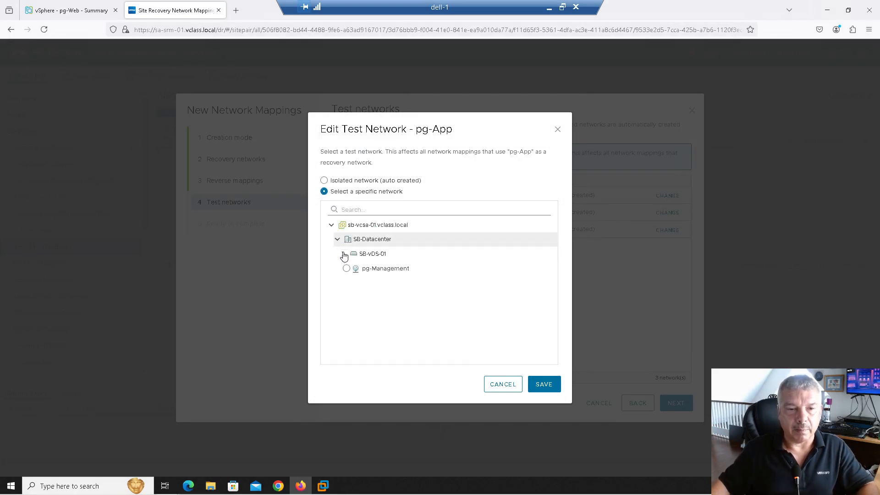
{"action": "left_click", "coordinate": [342, 254]}
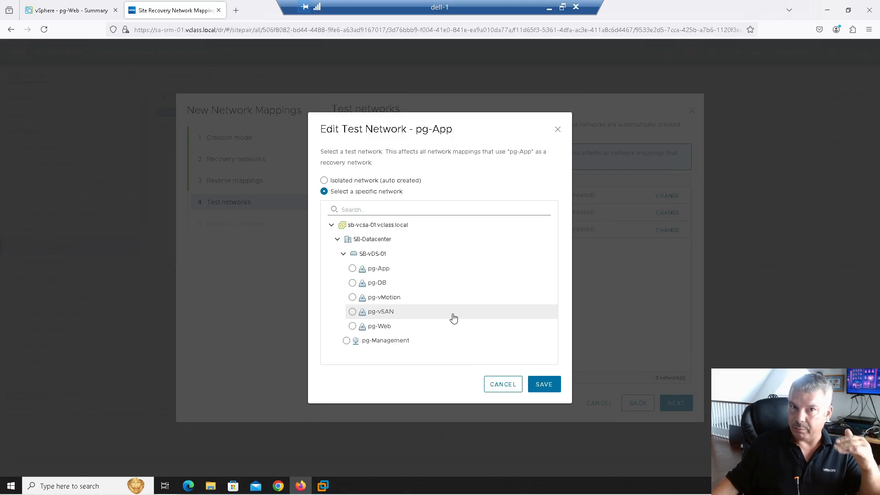
{"action": "left_click", "coordinate": [502, 385]}
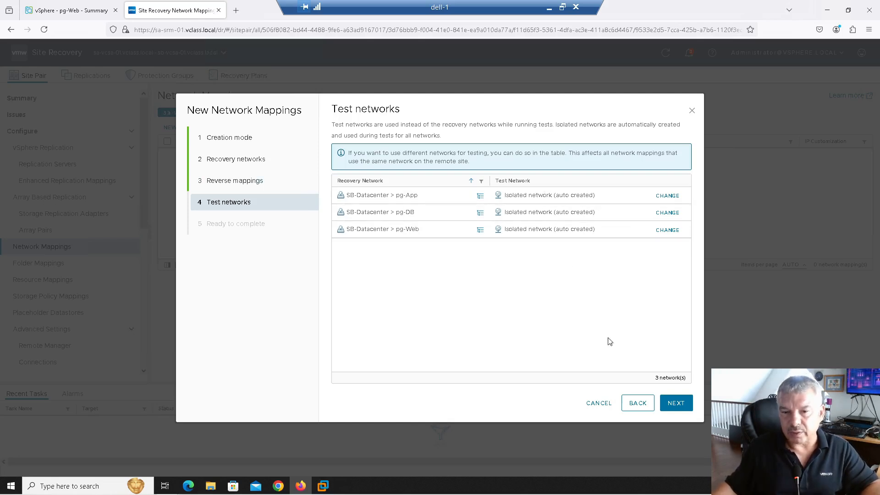
Keep the automatically created isolated test networks and create the network mappings, accepting the update of protected VMs
{"action": "left_click", "coordinate": [681, 407]}
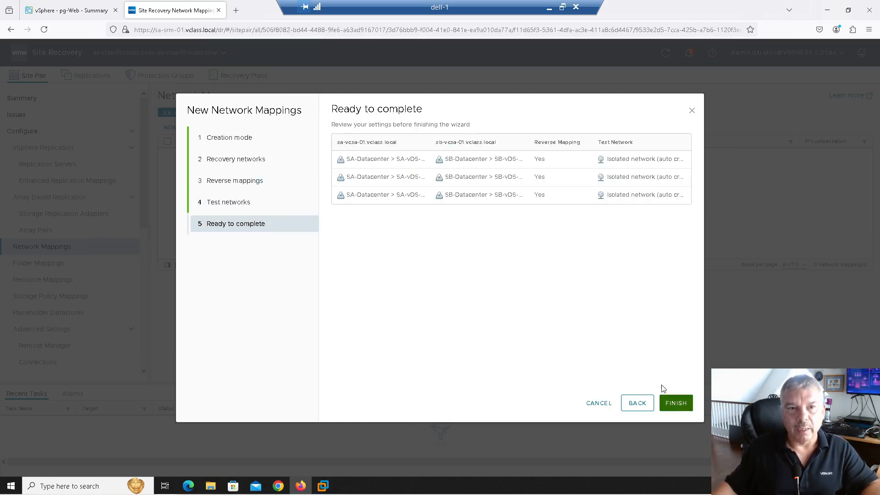
{"action": "left_click", "coordinate": [669, 399]}
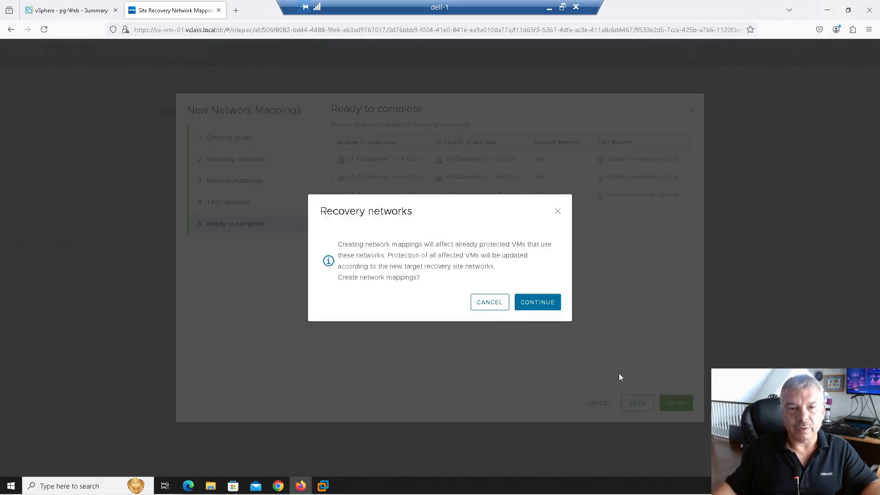
{"action": "left_click", "coordinate": [534, 302]}
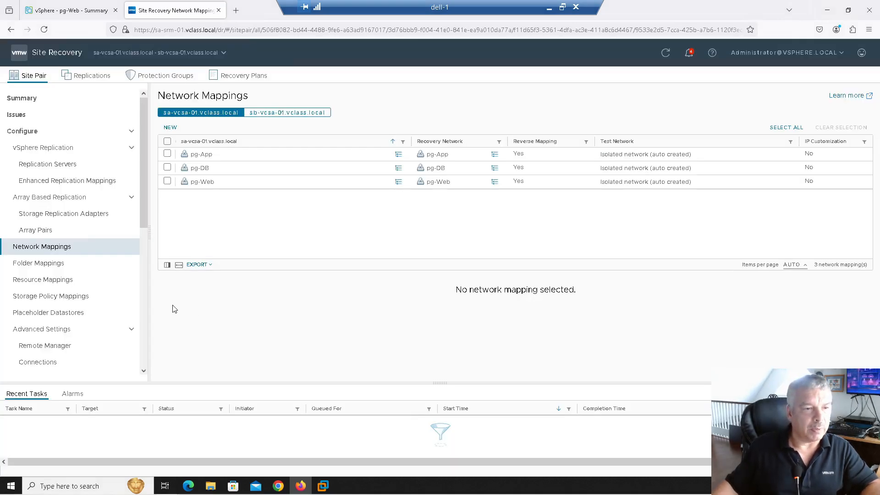
Open the resource mappings, check both sites, and select the SA-Cluster mapping of sa-vcsa-01.vclass.local
{"action": "left_click", "coordinate": [56, 280]}
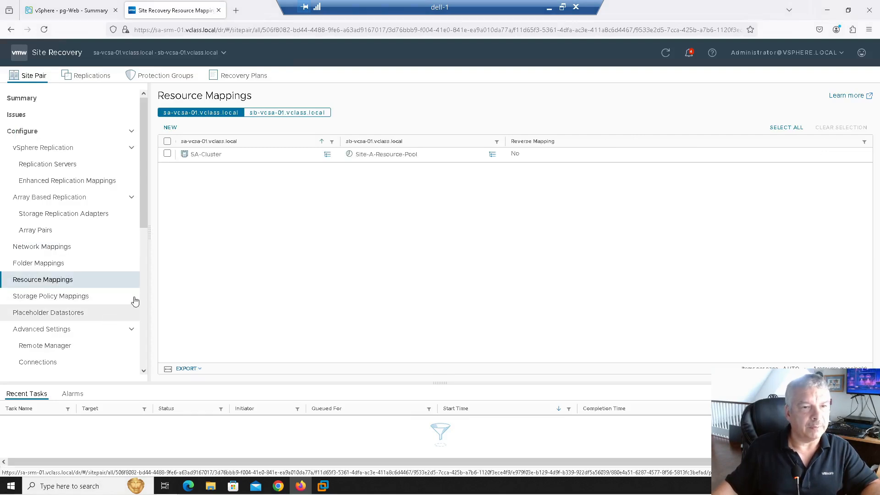
{"action": "left_click", "coordinate": [275, 115]}
{"action": "left_click", "coordinate": [220, 115]}
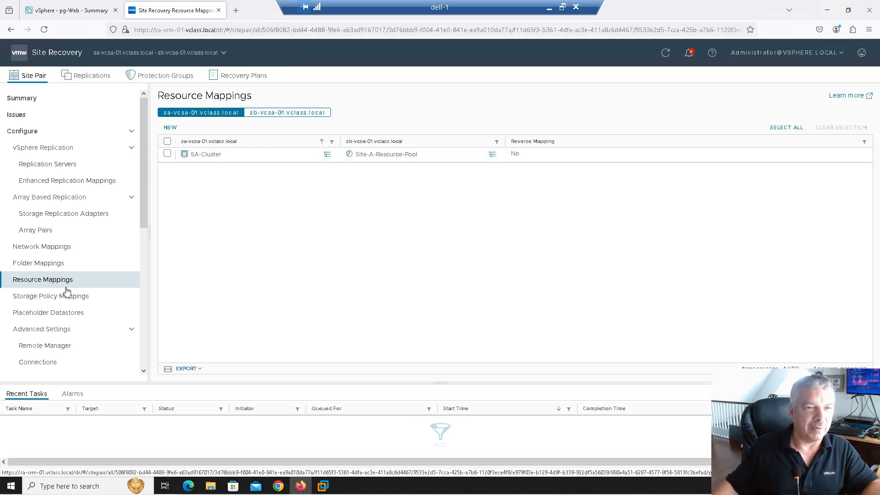
{"action": "left_click", "coordinate": [168, 154]}
{"action": "left_click", "coordinate": [205, 129]}
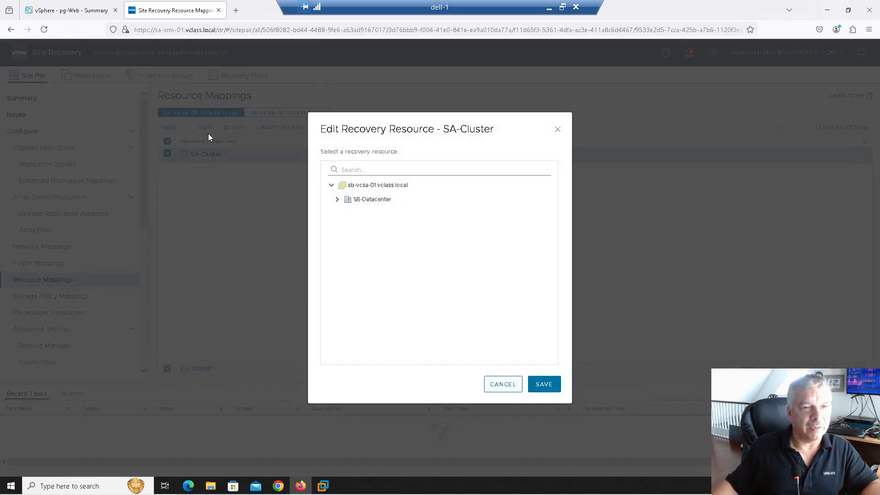
{"action": "left_click", "coordinate": [338, 200]}
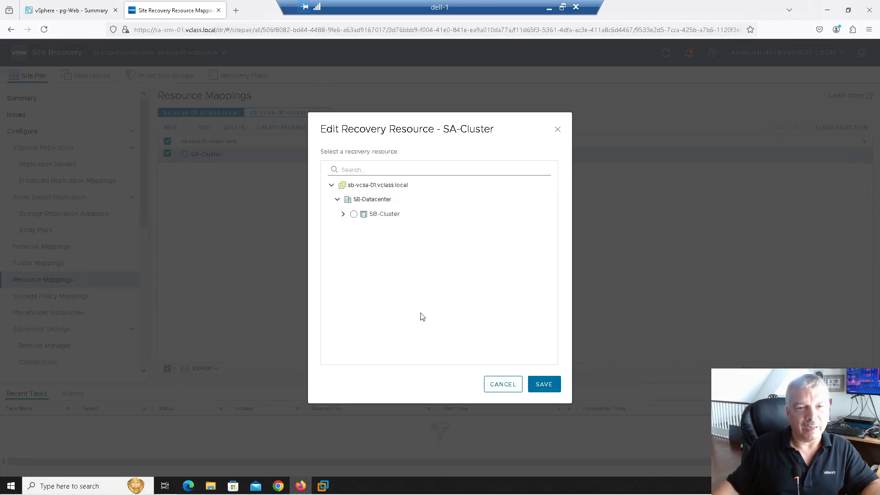
{"action": "left_click", "coordinate": [502, 385]}
Delete the resource mapping between SA-Cluster and Site-A-Resource-Pool
{"action": "left_click", "coordinate": [232, 129]}
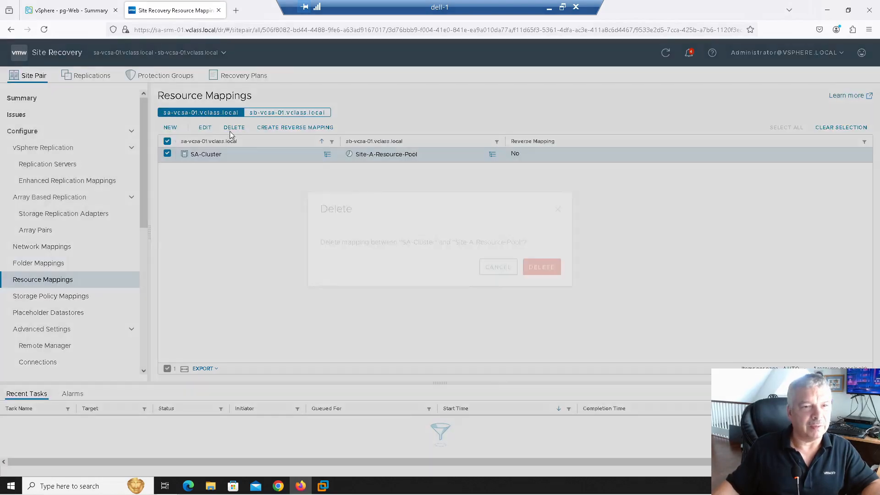
{"action": "left_click", "coordinate": [531, 287]}
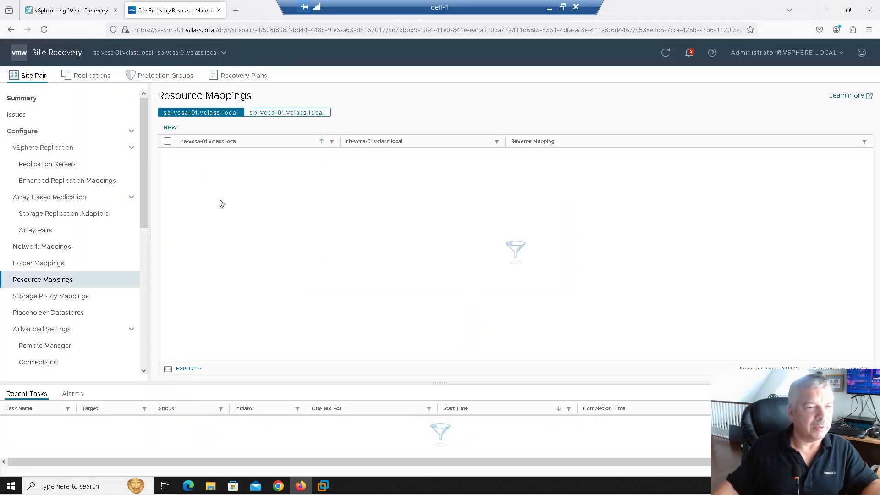
Start new resource mappings and add one from SA-Cluster to Site-A-Resource-Pool under SB-Cluster
{"action": "left_click", "coordinate": [170, 128]}
{"action": "left_click", "coordinate": [347, 183]}
{"action": "left_click", "coordinate": [355, 197]}
{"action": "left_click", "coordinate": [364, 198]}
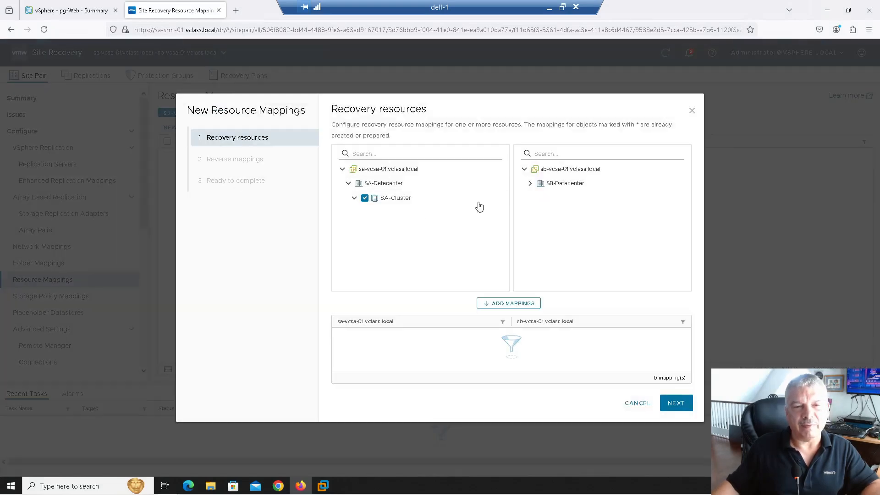
{"action": "left_click", "coordinate": [530, 183]}
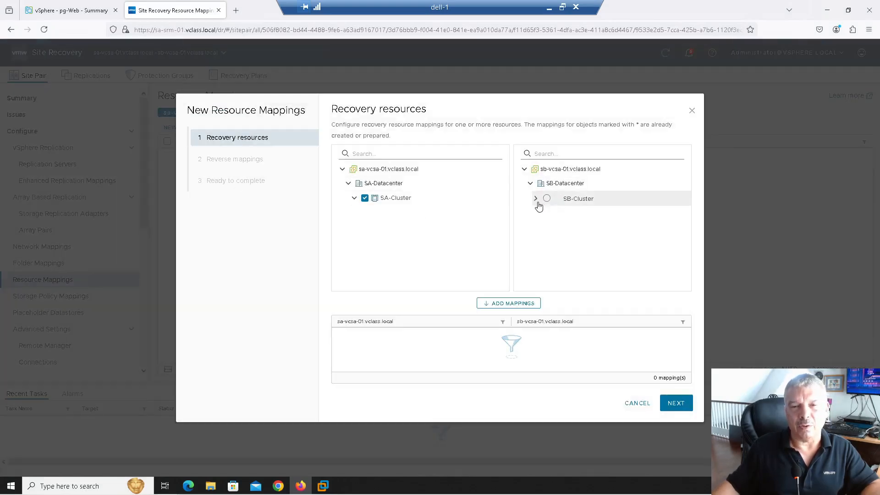
{"action": "left_click", "coordinate": [535, 198]}
{"action": "left_click", "coordinate": [542, 212]}
{"action": "left_click", "coordinate": [553, 214]}
{"action": "left_click", "coordinate": [509, 306]}
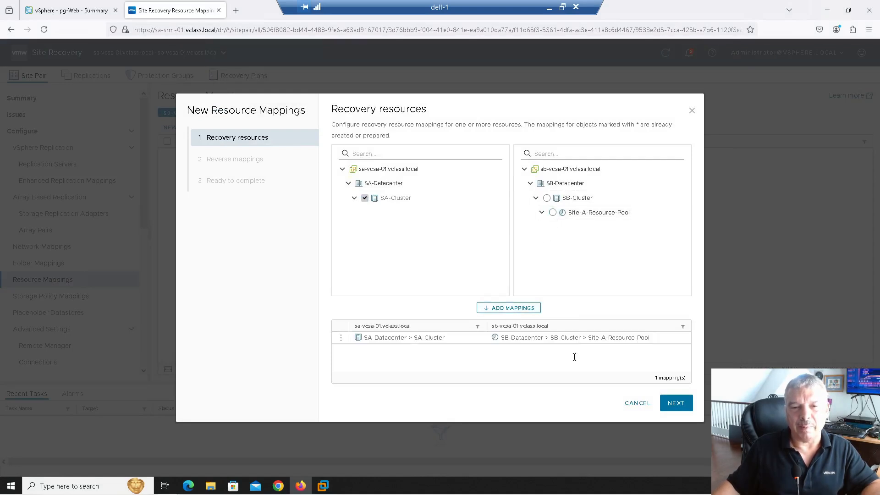
Include the reverse mapping from Site-A-Resource-Pool to SA-Cluster and create the resource mappings, accepting the update of protected VMs
{"action": "left_click", "coordinate": [676, 402]}
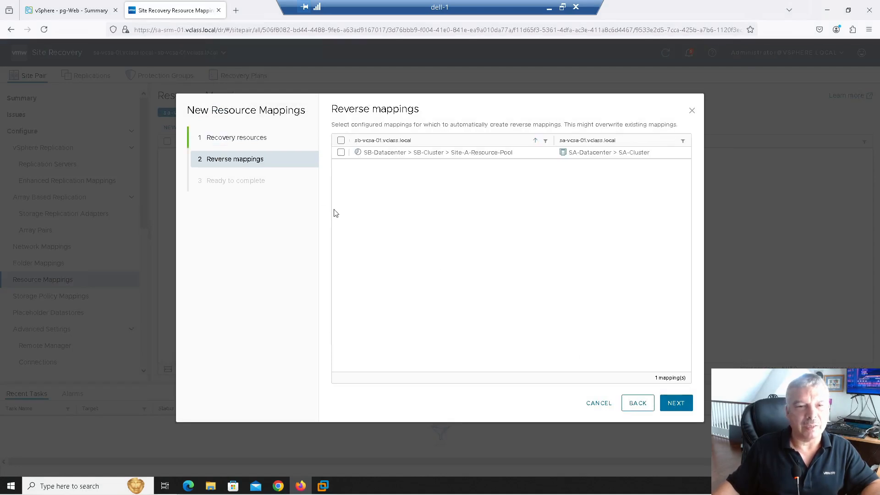
{"action": "left_click", "coordinate": [342, 154]}
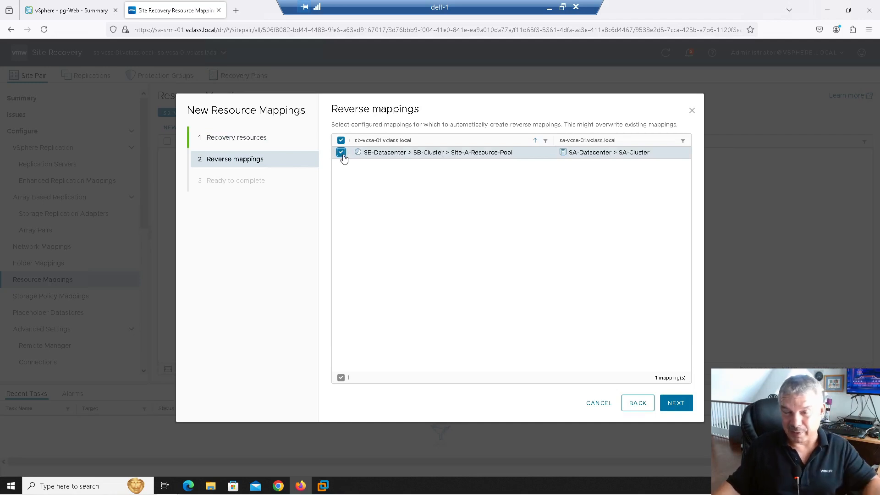
{"action": "left_click", "coordinate": [667, 403]}
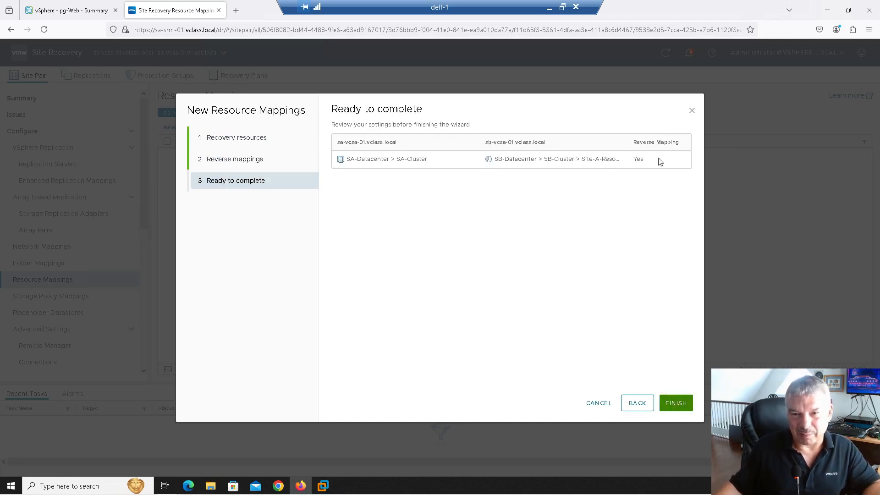
{"action": "left_click", "coordinate": [676, 404]}
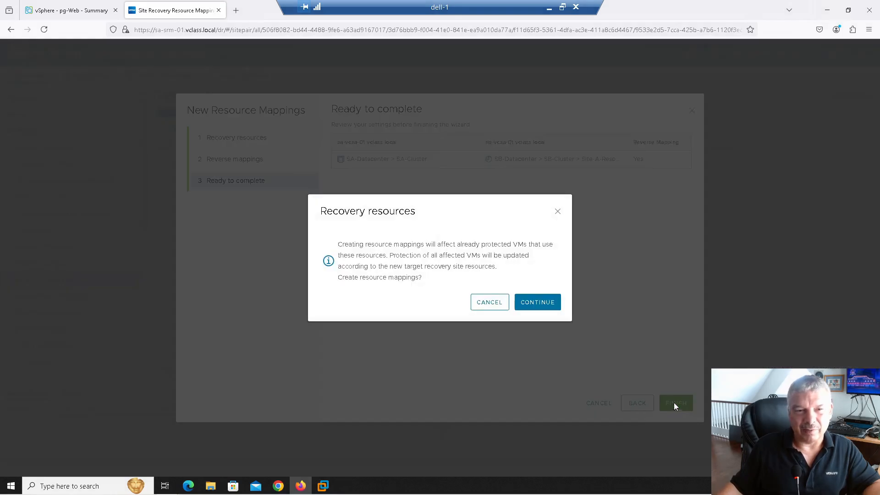
{"action": "left_click", "coordinate": [535, 304]}
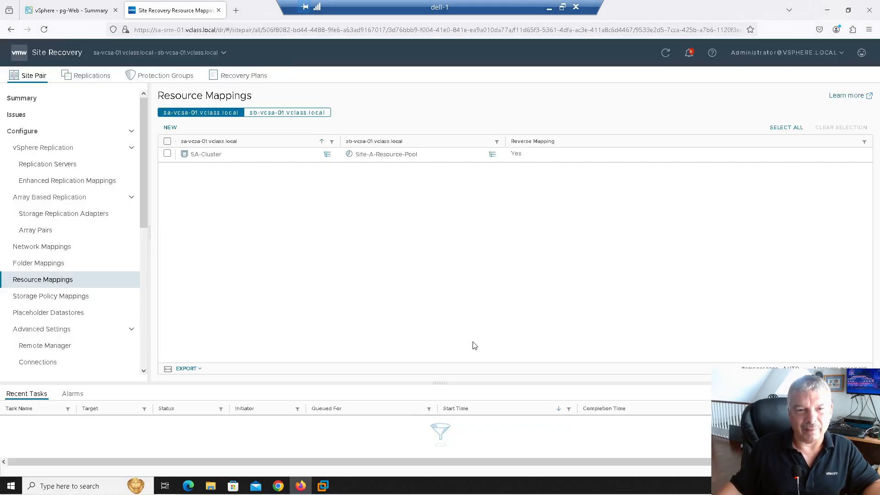
Check the reverse resource mapping on sb-vcsa-01.vclass.local and the folder mappings in both directions
{"action": "left_click", "coordinate": [265, 113]}
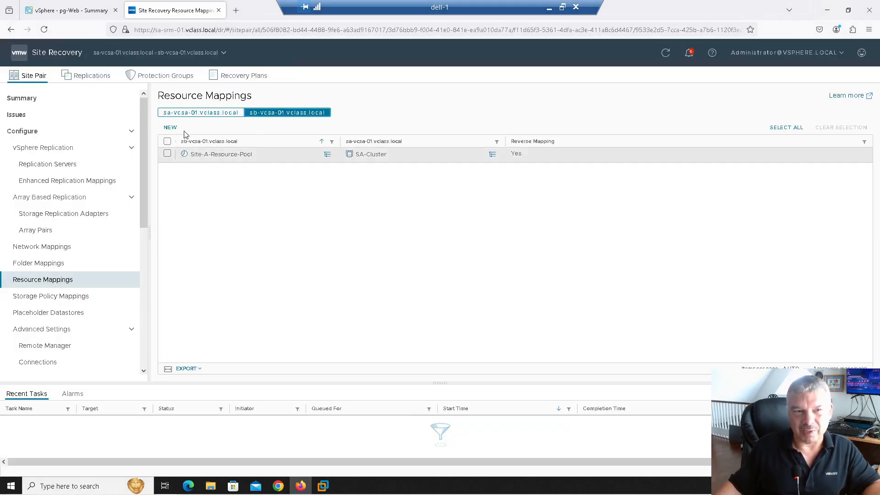
{"action": "left_click", "coordinate": [191, 114]}
{"action": "left_click", "coordinate": [61, 263]}
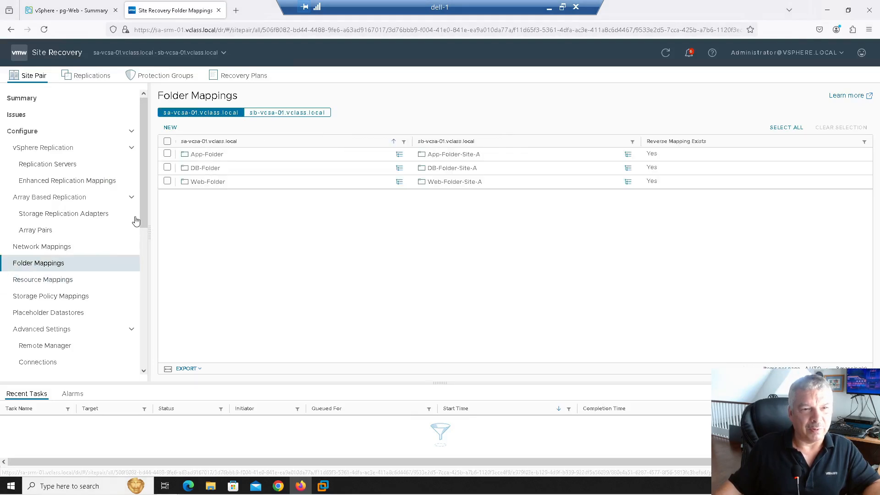
{"action": "left_click", "coordinate": [294, 112]}
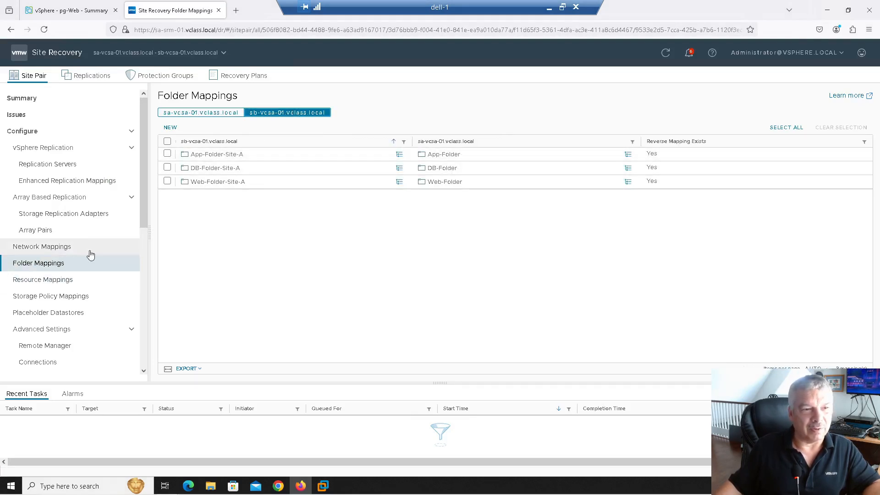
Start an IP customization rule for the pg-Web network mapping with the sb-vcsa-01.vclass.local subnet set to 172.16.10.0/24
{"action": "left_click", "coordinate": [73, 248]}
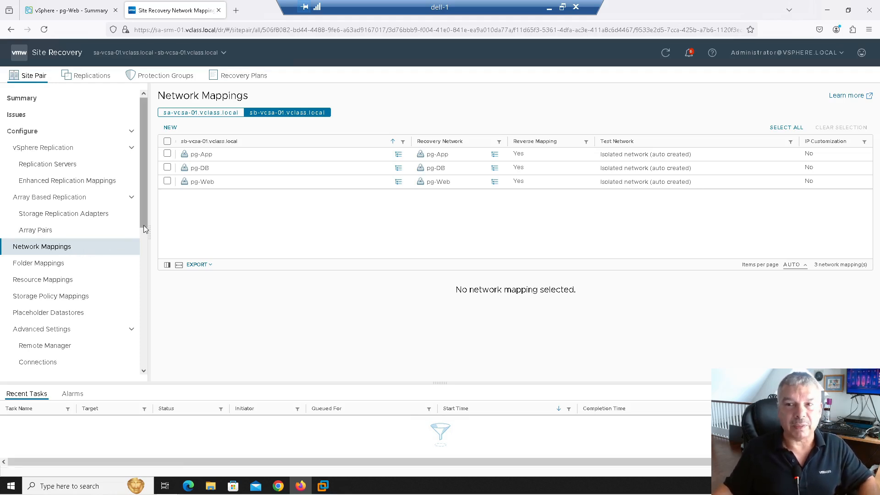
{"action": "left_click", "coordinate": [167, 182]}
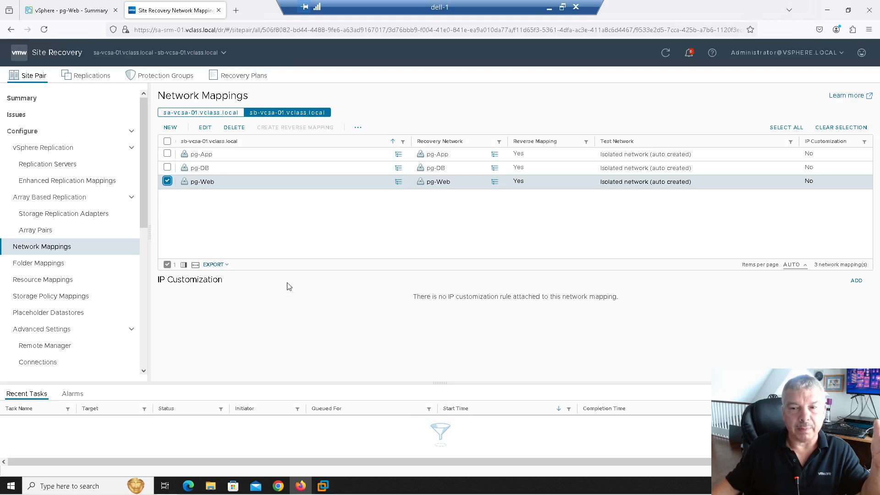
{"action": "left_click", "coordinate": [856, 280]}
{"action": "left_click", "coordinate": [344, 203]}
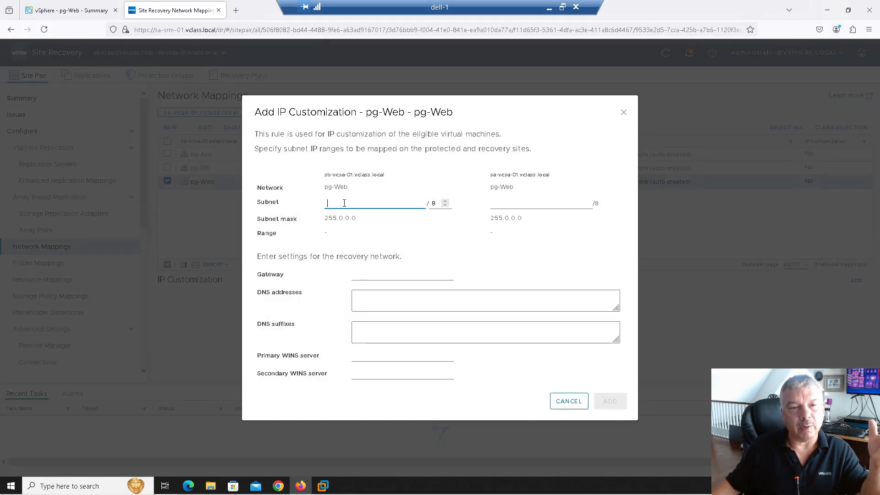
{"action": "type", "text": "172"}
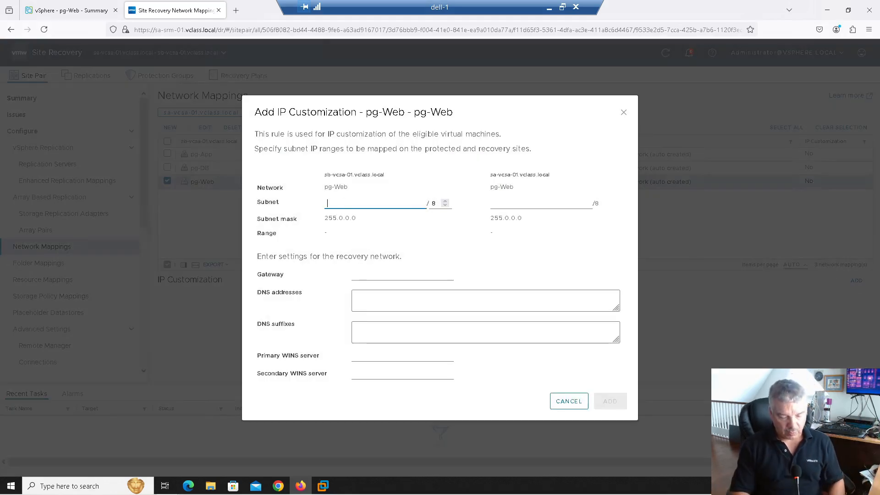
{"action": "type", "text": ".16.10.0"}
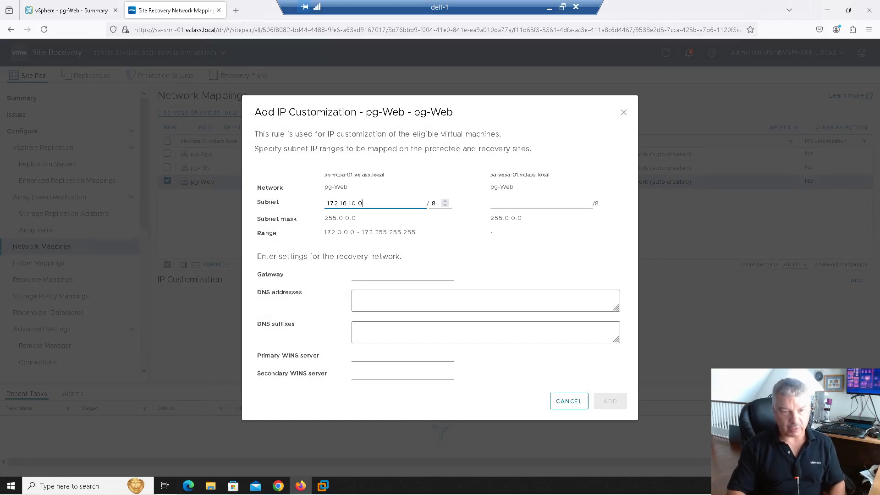
{"action": "key", "text": "Tab"}
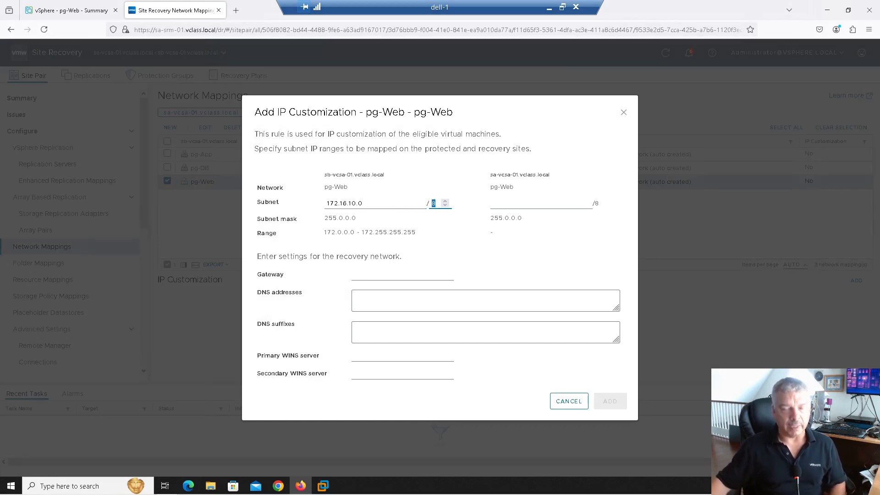
{"action": "type", "text": "24"}
Set the rule's sa-vcsa-01.vclass.local subnet to 172.16.110.0
{"action": "left_click", "coordinate": [502, 205]}
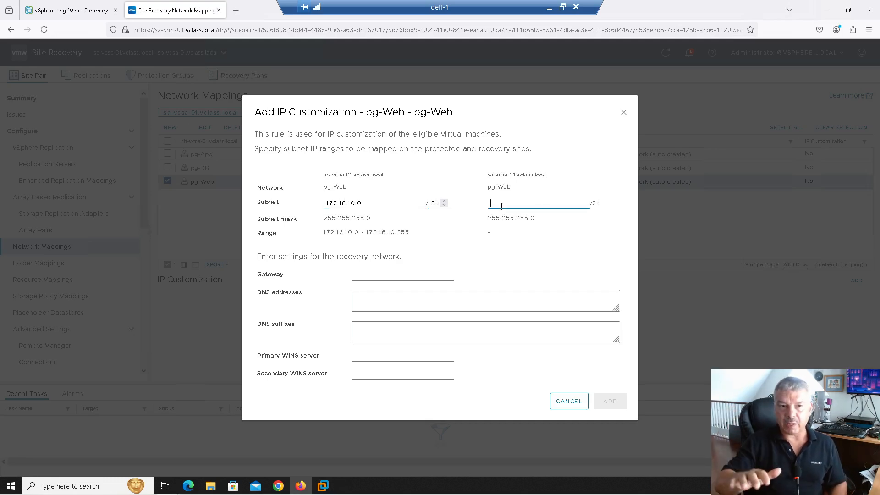
{"action": "type", "text": "172.16"}
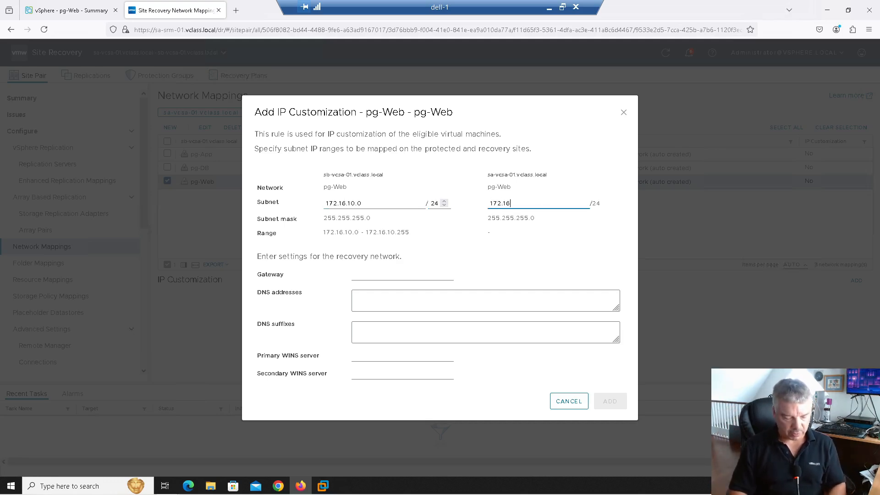
{"action": "type", "text": ".11"}
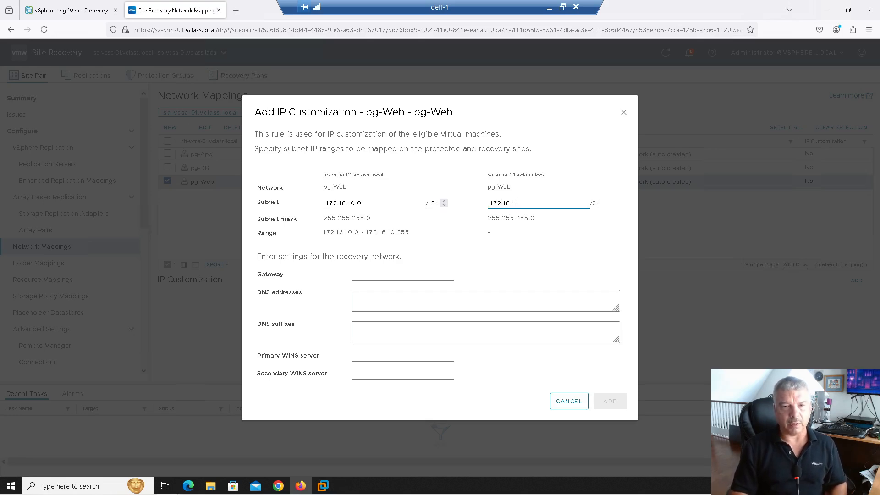
{"action": "type", "text": "0.0"}
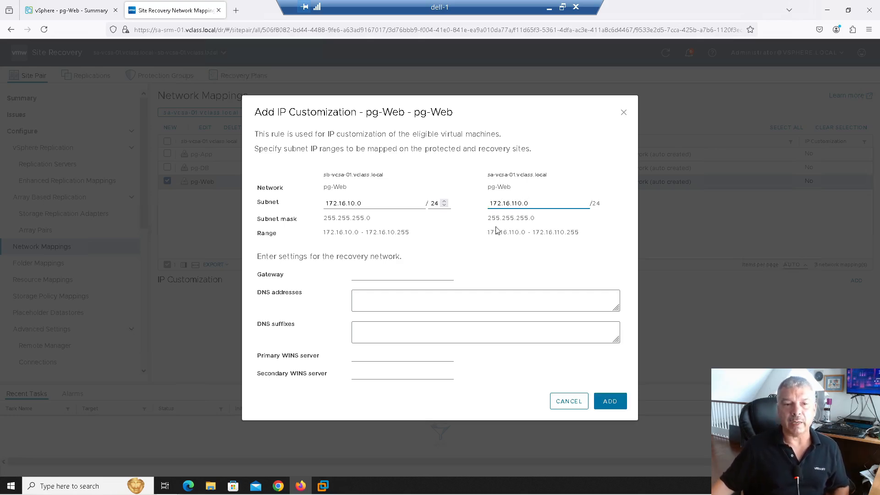
Review the gateway, DNS and WINS settings for the recovery network and cancel the IP customization rule
{"action": "left_click", "coordinate": [368, 276]}
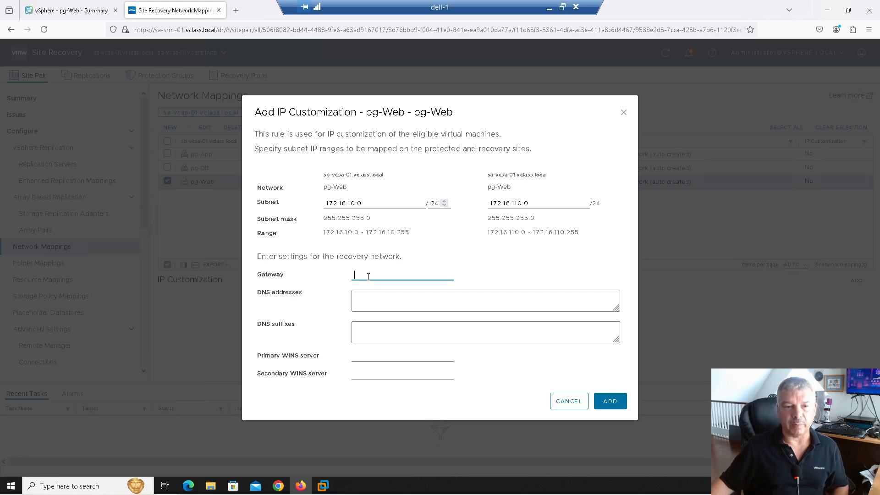
{"action": "left_click", "coordinate": [359, 298]}
{"action": "left_click", "coordinate": [368, 326]}
{"action": "left_click", "coordinate": [373, 352]}
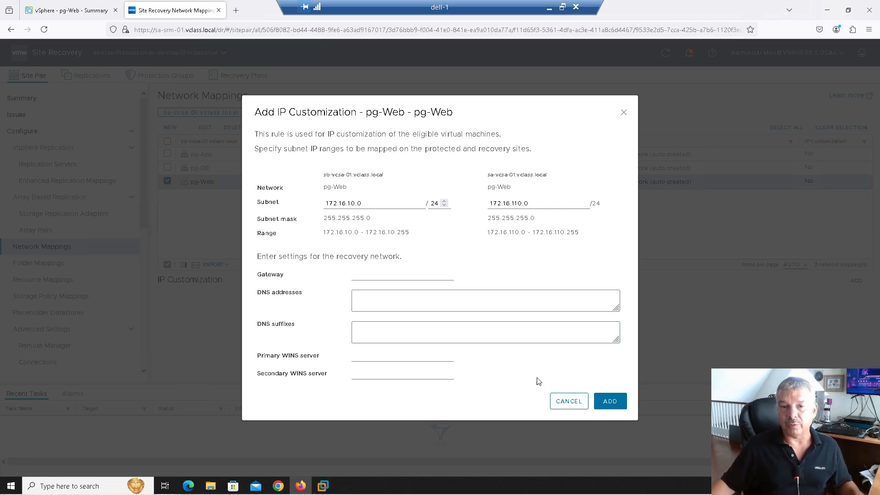
{"action": "left_click", "coordinate": [572, 404]}
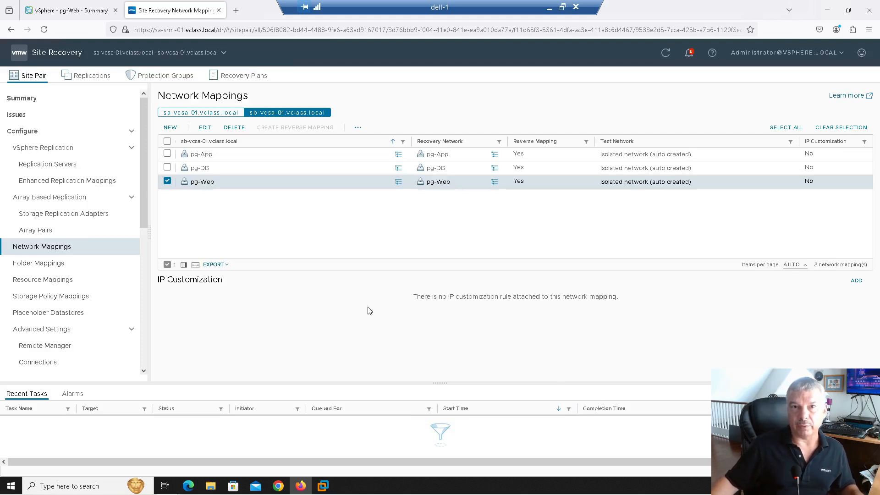